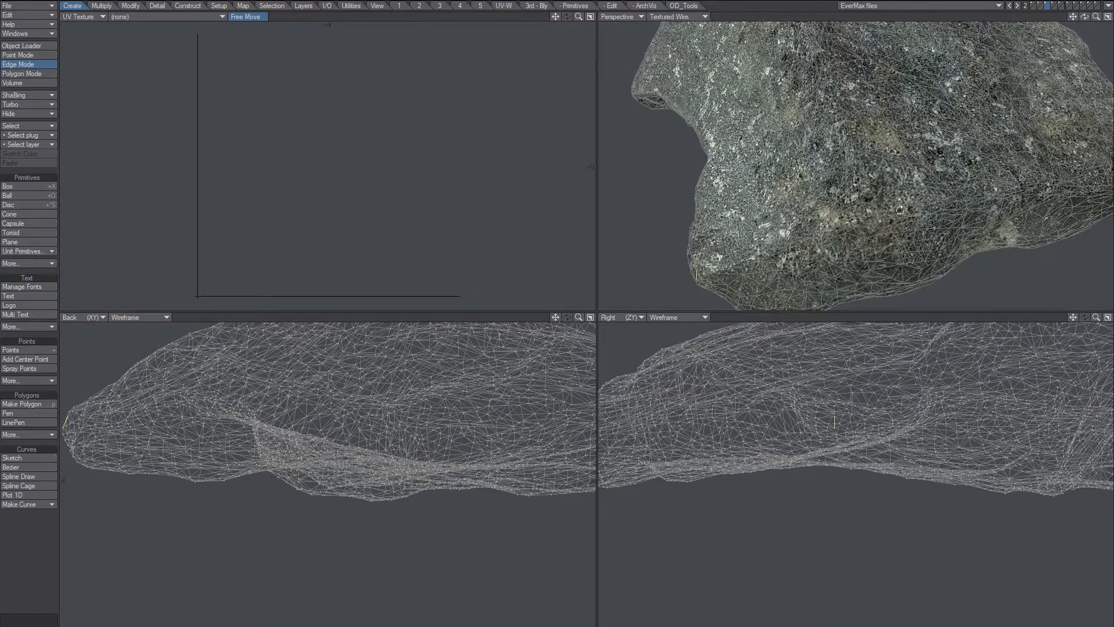
# Select a continuous run of edges along the rock face's upper ridge toward its far tip as a UV seam.
pyautogui.keyDown('shift'); pyautogui.click(832, 187); pyautogui.keyUp('shift')
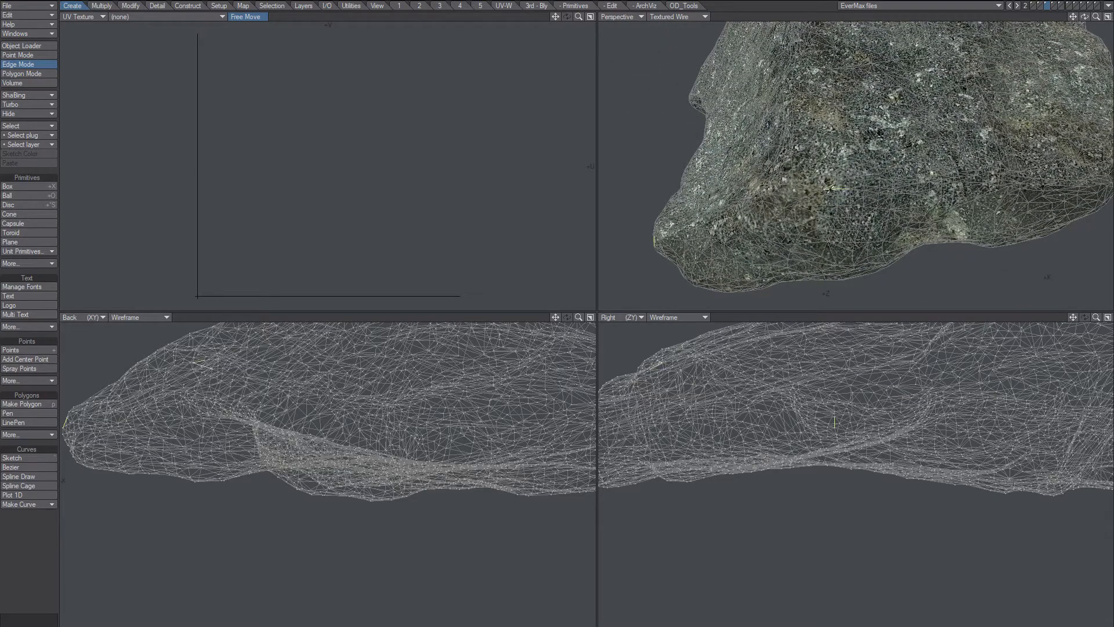
pyautogui.click(836, 190)
pyautogui.hotkey('shift', 'p')
pyautogui.keyDown('alt'); pyautogui.moveTo(859, 194); pyautogui.dragTo(872, 175); pyautogui.keyUp('alt')
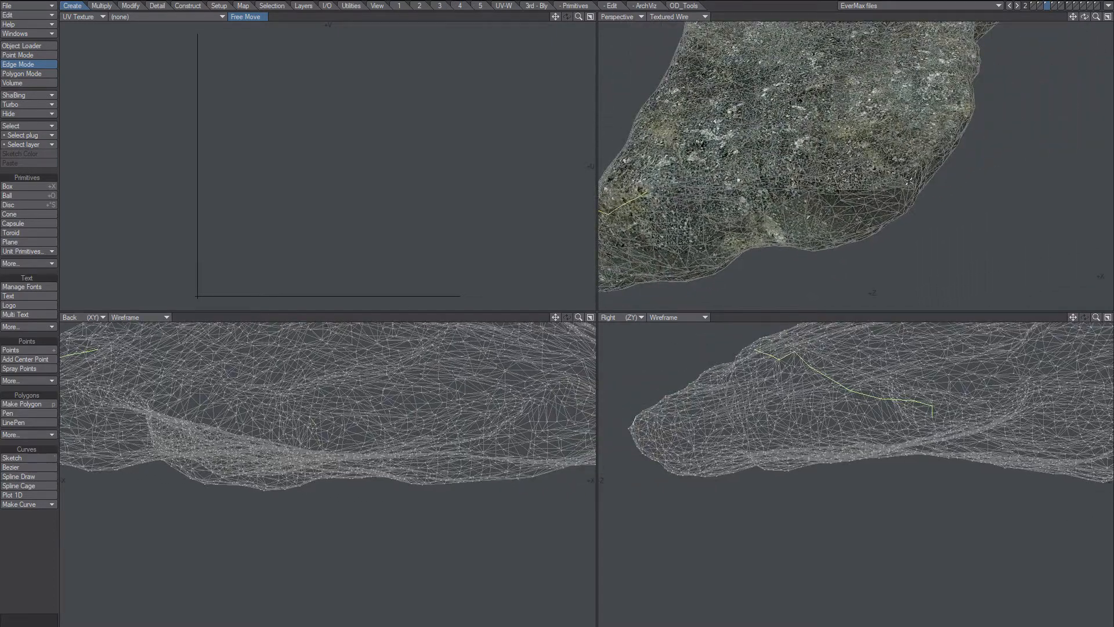
pyautogui.keyDown('shift'); pyautogui.click(910, 183); pyautogui.keyUp('shift')
pyautogui.hotkey('shift', 'p')
pyautogui.keyDown('alt'); pyautogui.moveTo(885, 216); pyautogui.dragTo(854, 112); pyautogui.keyUp('alt')
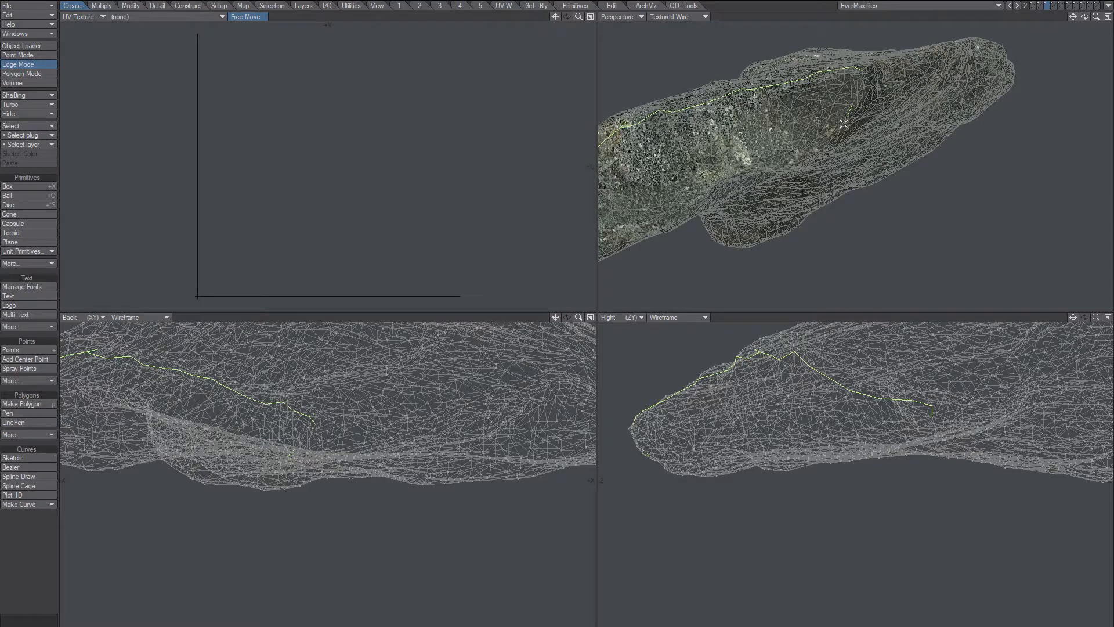
# Extend the seam selection around the far tip and back along the lower edge of the same rock face.
pyautogui.keyDown('alt'); pyautogui.moveTo(843, 124); pyautogui.dragTo(863, 113); pyautogui.keyUp('alt')
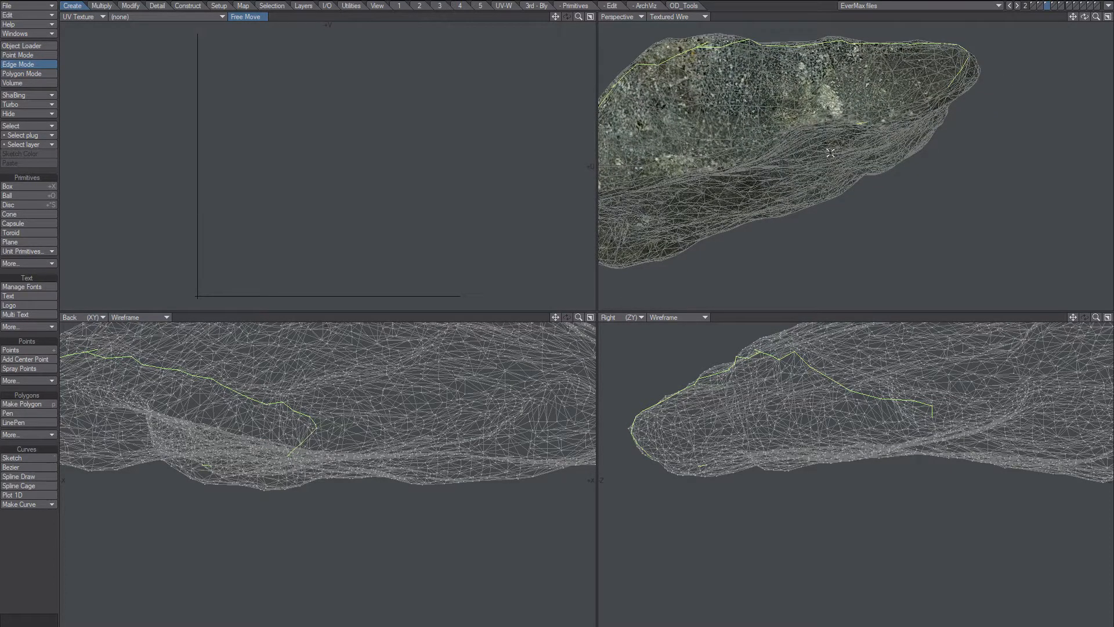
pyautogui.hotkey('shift', 'a')
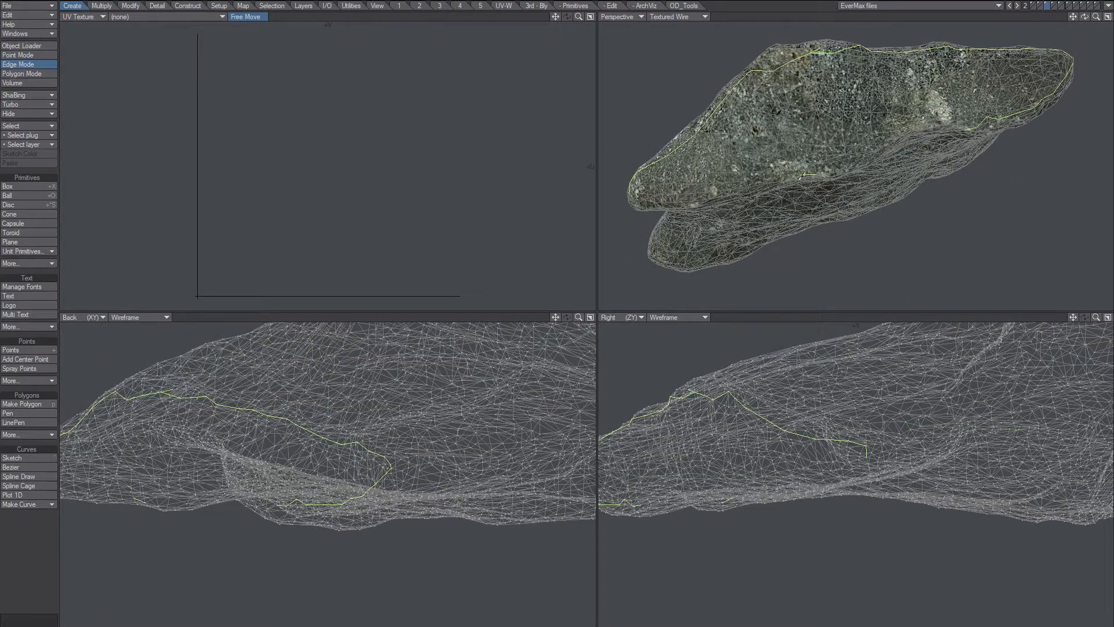
pyautogui.click(801, 177)
pyautogui.keyDown('alt'); pyautogui.moveTo(767, 189); pyautogui.dragTo(804, 209); pyautogui.keyUp('alt')
pyautogui.keyDown('alt'); pyautogui.keyDown('shift'); pyautogui.moveTo(767, 216); pyautogui.dragTo(820, 185); pyautogui.keyUp('shift'); pyautogui.keyUp('alt')
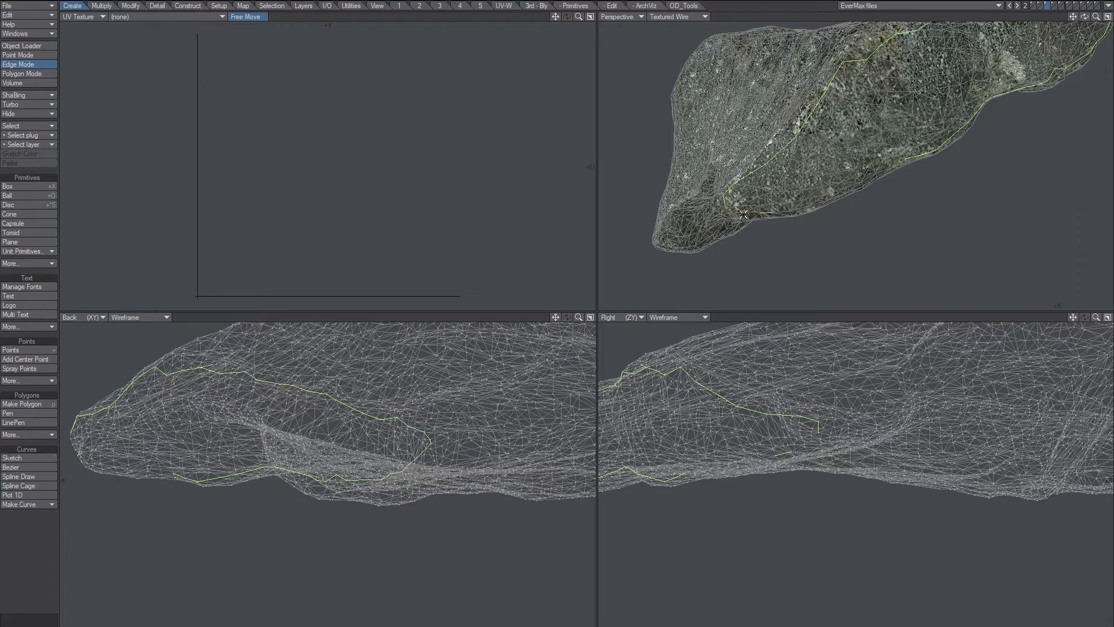
# Close the seam loop around the first rock face by selecting the remaining edges at its lower corner.
pyautogui.click(748, 212)
pyautogui.click(730, 208)
pyautogui.click(734, 209)
pyautogui.keyDown('shift'); pyautogui.click(745, 213); pyautogui.keyUp('shift')
pyautogui.keyDown('alt'); pyautogui.moveTo(817, 190); pyautogui.dragTo(807, 221); pyautogui.keyUp('alt')
pyautogui.scroll(-3, 805, 201)
pyautogui.scroll(5, 827, 173)
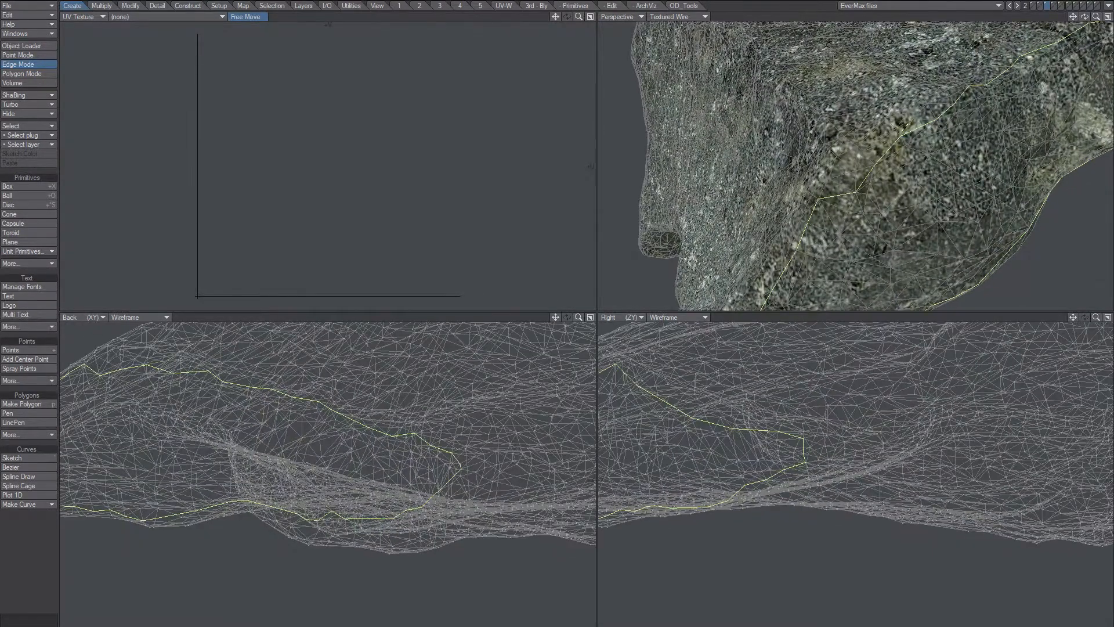
# Add a second seam on the opposite side of the rock, selecting edges from the peak down the ridge.
pyautogui.scroll(-5, 821, 197)
pyautogui.keyDown('alt'); pyautogui.moveTo(821, 196); pyautogui.dragTo(769, 137); pyautogui.keyUp('alt')
pyautogui.scroll(3, 786, 115)
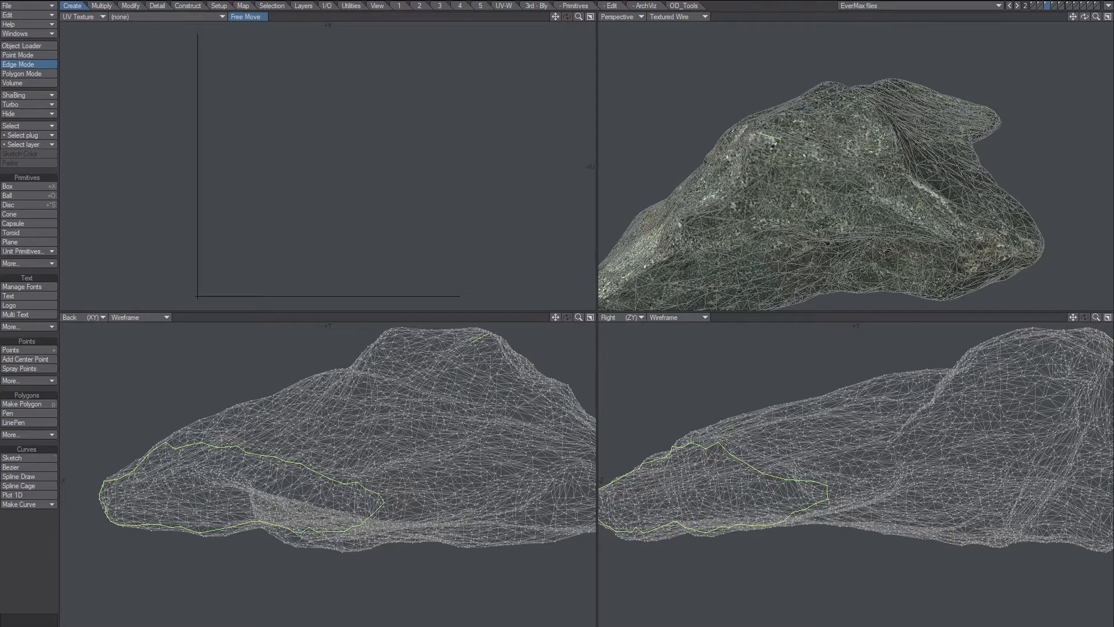
pyautogui.keyDown('alt'); pyautogui.moveTo(1016, 249); pyautogui.dragTo(952, 232); pyautogui.keyUp('alt')
pyautogui.keyDown('alt'); pyautogui.keyDown('shift'); pyautogui.moveTo(893, 204); pyautogui.dragTo(893, 199); pyautogui.keyUp('shift'); pyautogui.keyUp('alt')
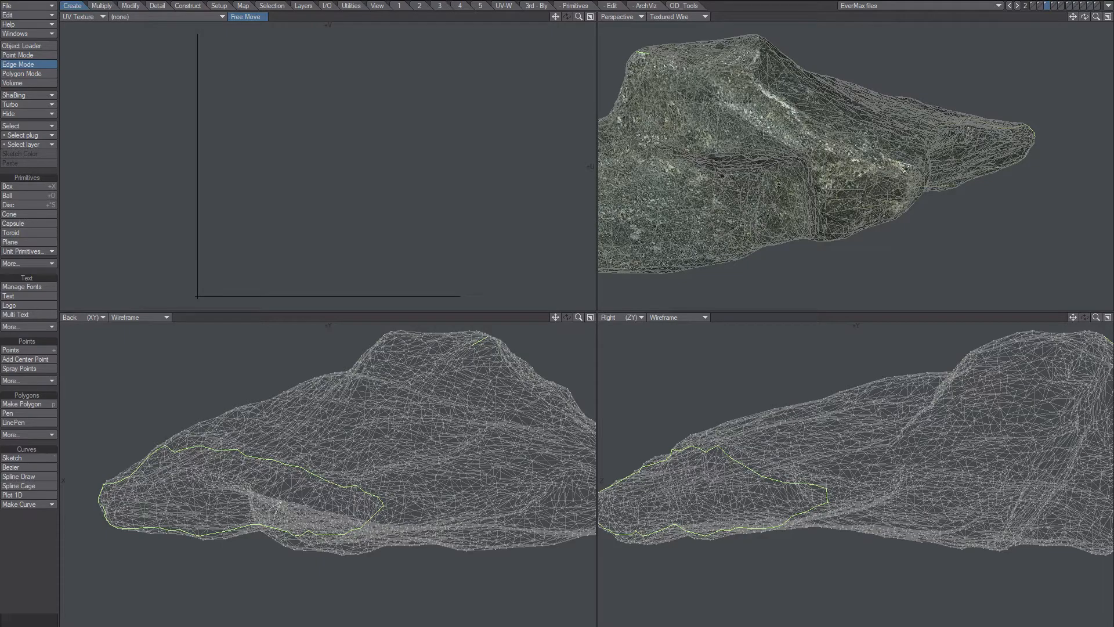
pyautogui.keyDown('ctrl'); pyautogui.keyDown('alt'); pyautogui.moveTo(898, 166); pyautogui.dragTo(900, 192); pyautogui.keyUp('alt'); pyautogui.keyUp('ctrl')
pyautogui.hotkey('ctrl', 'l')
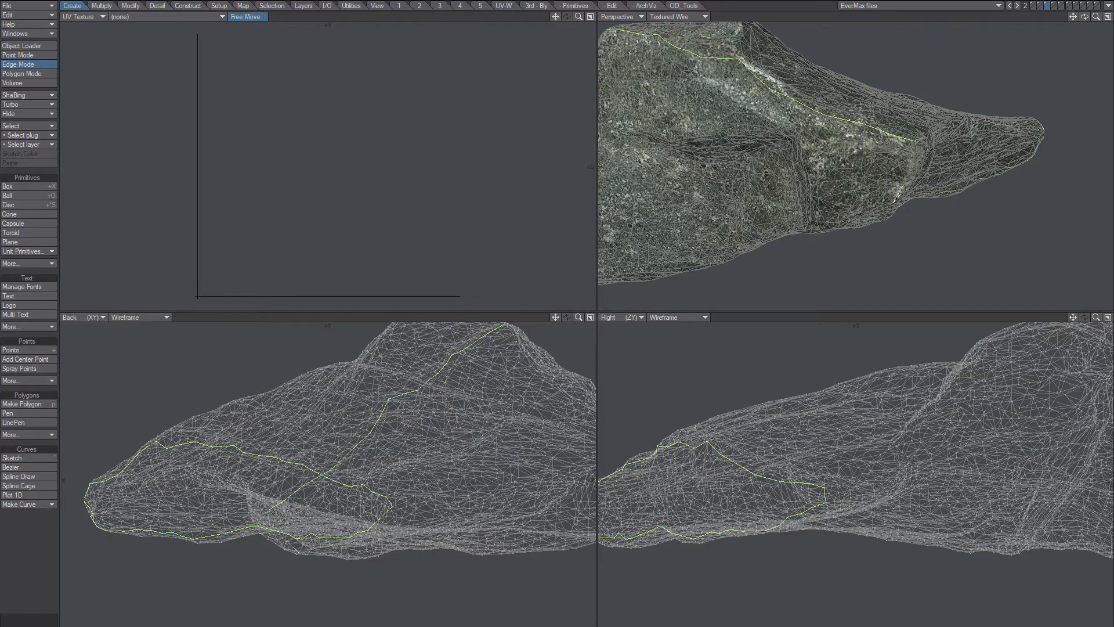
# Continue the second seam down around the corner and along the bottom edge of the opposite rock face.
pyautogui.hotkey('ctrl', 'l')
pyautogui.keyDown('alt'); pyautogui.moveTo(859, 201); pyautogui.dragTo(866, 197); pyautogui.keyUp('alt')
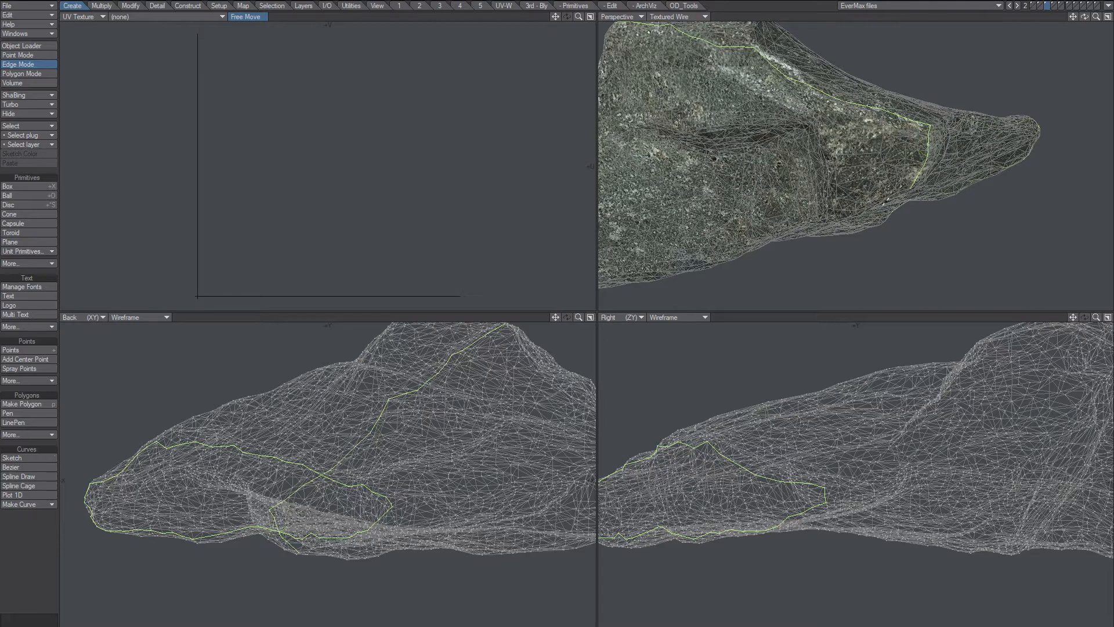
pyautogui.keyDown('alt'); pyautogui.moveTo(886, 201); pyautogui.dragTo(960, 149); pyautogui.keyUp('alt')
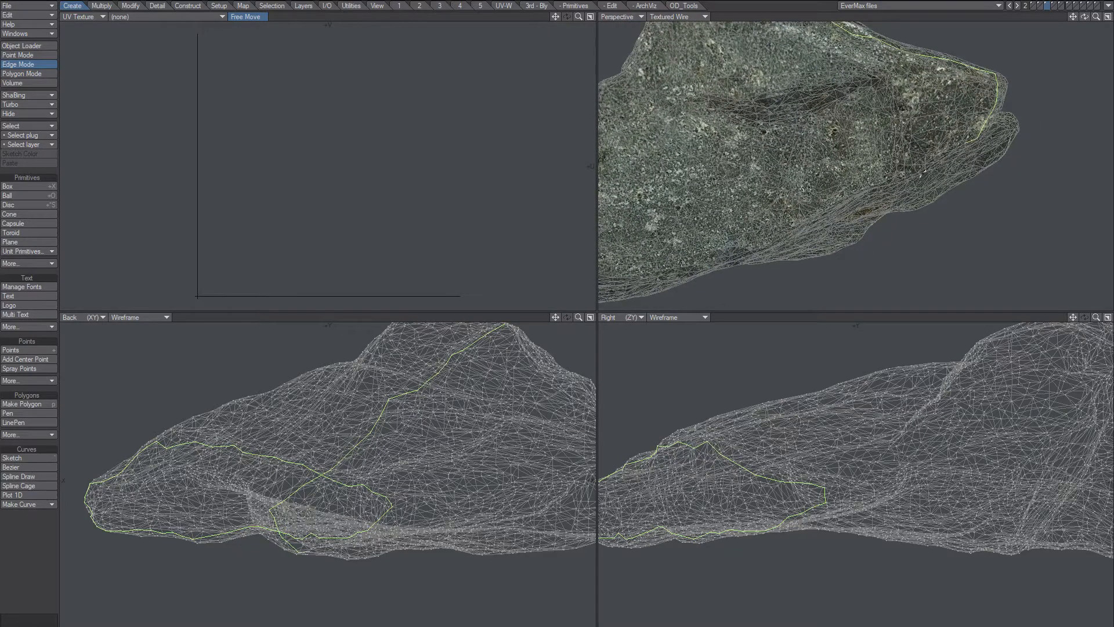
pyautogui.keyDown('alt'); pyautogui.moveTo(743, 228); pyautogui.dragTo(814, 211); pyautogui.keyUp('alt')
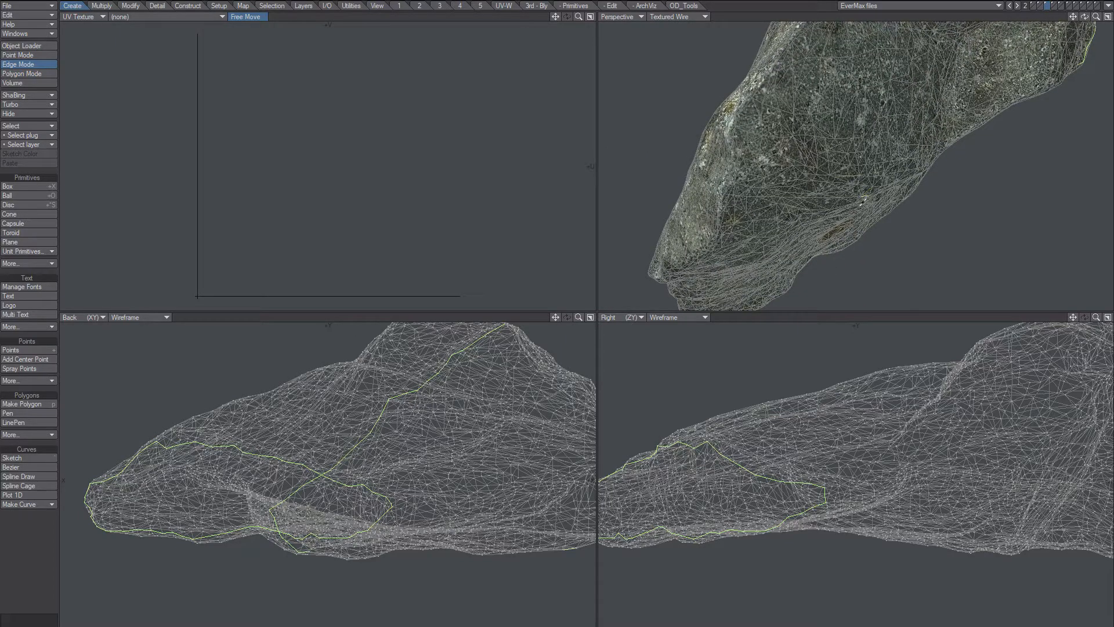
pyautogui.click(858, 210)
pyautogui.keyDown('alt'); pyautogui.moveTo(755, 218); pyautogui.dragTo(751, 213); pyautogui.keyUp('alt')
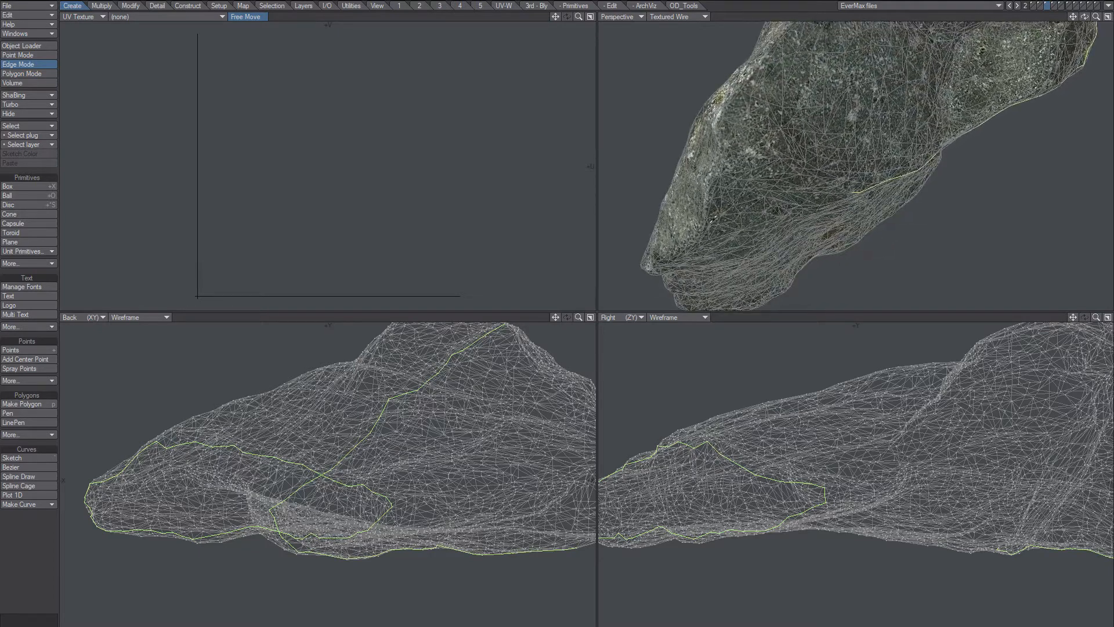
# Extend the second seam from the bottom edge up the other corner of the opposite rock face.
pyautogui.click(719, 195)
pyautogui.click(728, 141)
pyautogui.keyDown('alt'); pyautogui.moveTo(757, 184); pyautogui.dragTo(820, 239); pyautogui.keyUp('alt')
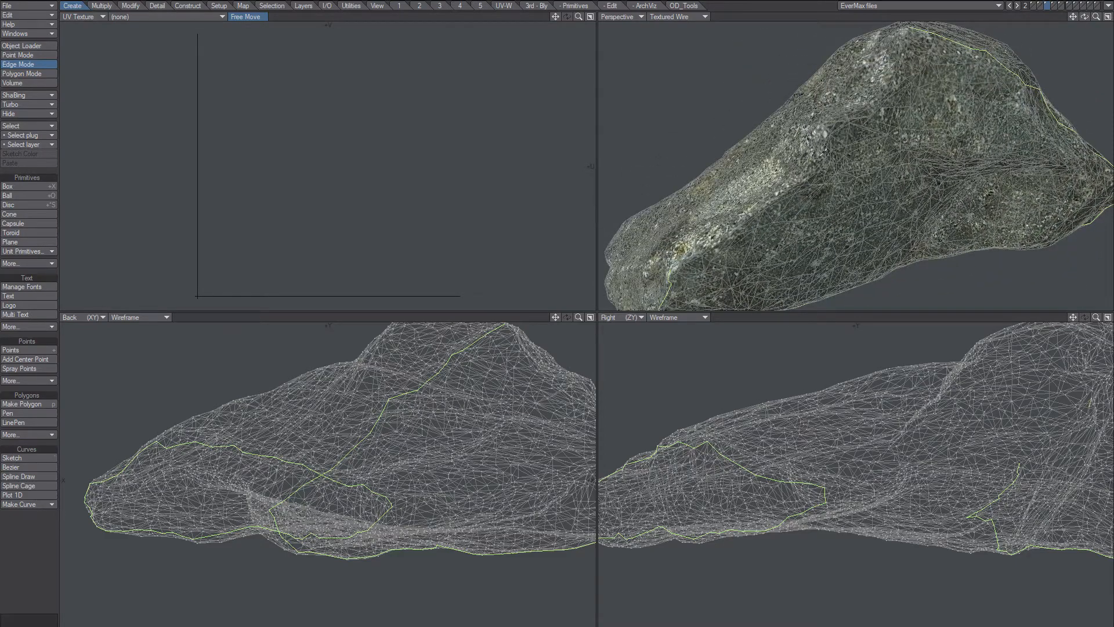
# Close the second seam loop by selecting the missing edges on the upper part of the opposite rock face.
pyautogui.hotkey('ctrl', 'p')
pyautogui.keyDown('alt'); pyautogui.moveTo(927, 51); pyautogui.dragTo(842, 174); pyautogui.keyUp('alt')
pyautogui.scroll(5, 801, 219)
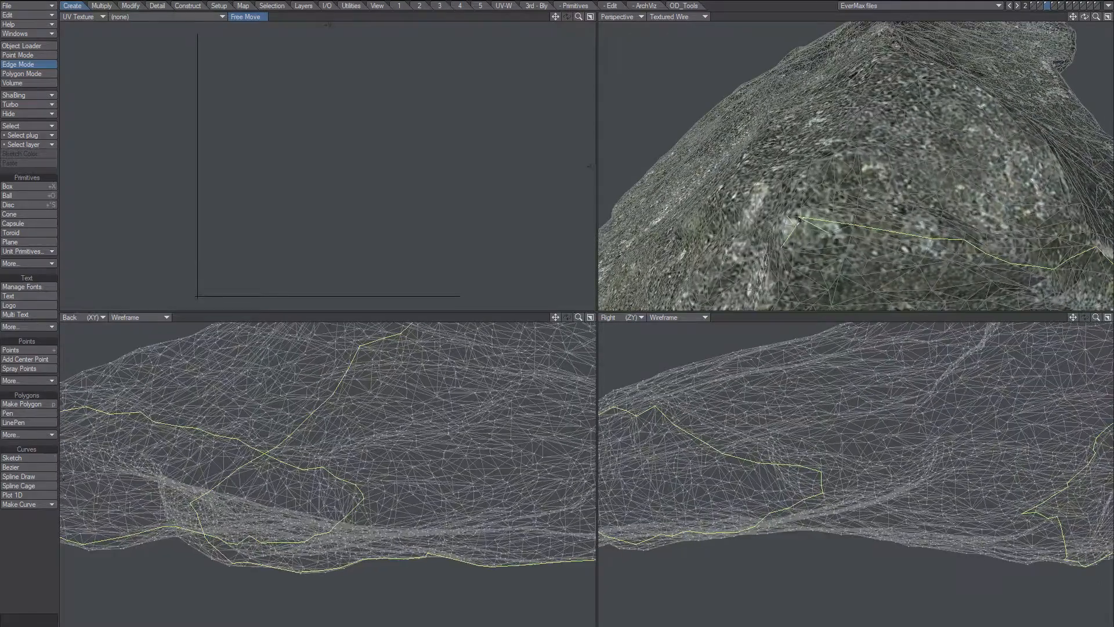
pyautogui.click(790, 237)
pyautogui.click(792, 221)
pyautogui.click(814, 225)
pyautogui.scroll(-8, 859, 250)
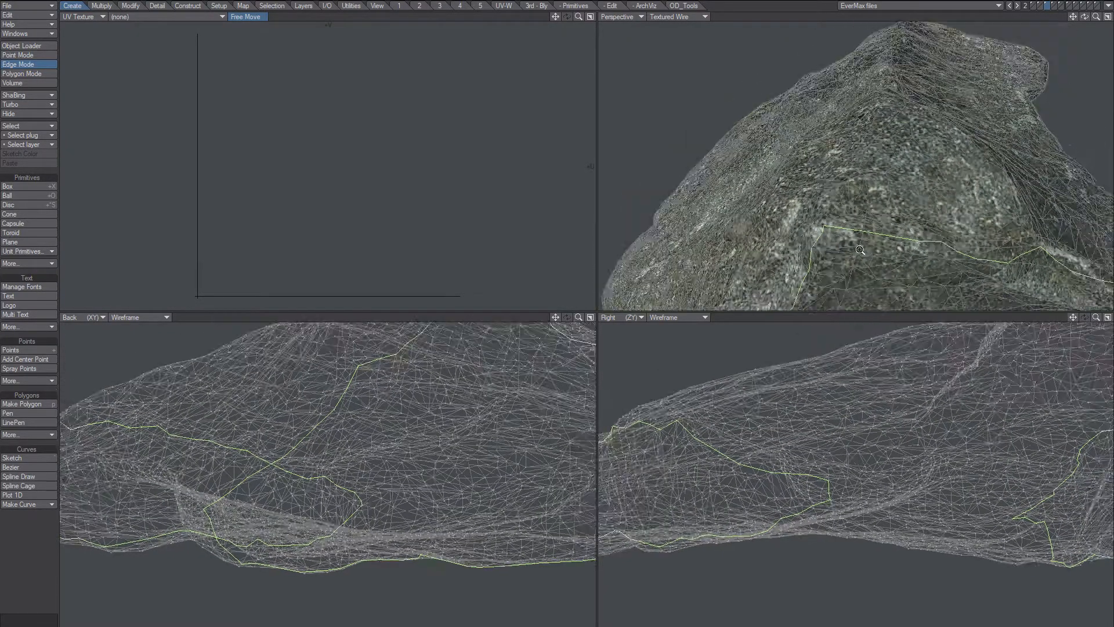
pyautogui.keyDown('alt'); pyautogui.moveTo(813, 268); pyautogui.dragTo(850, 218); pyautogui.keyUp('alt')
# Select a path of edges along the rock's top ridge to connect the two seam loops.
pyautogui.press('g')
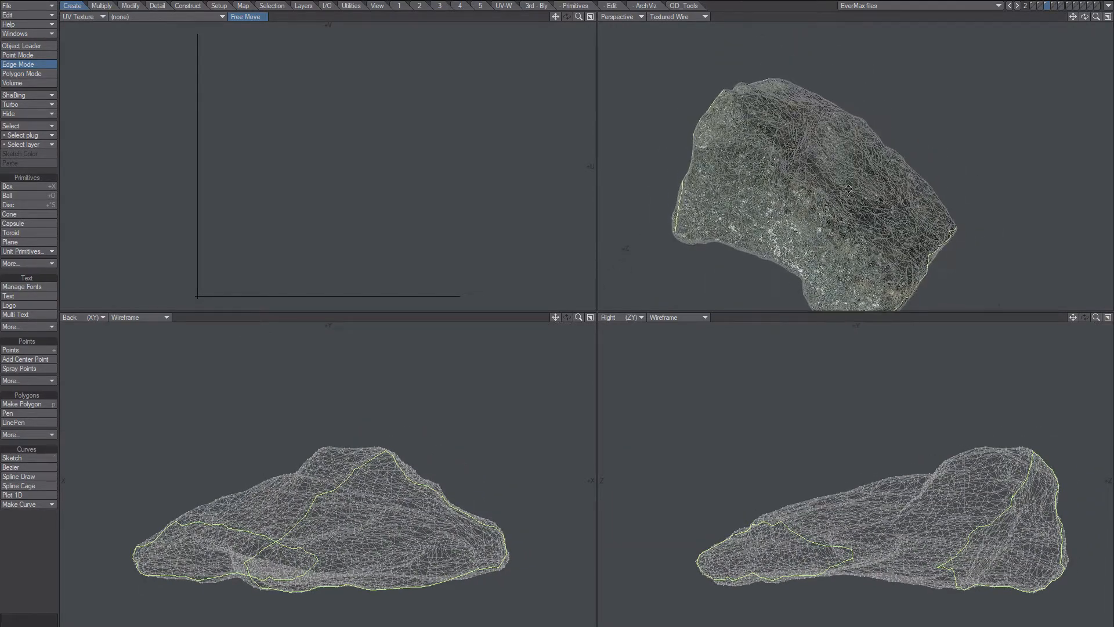
pyautogui.press('g')
pyautogui.keyDown('alt'); pyautogui.moveTo(811, 184); pyautogui.dragTo(859, 179); pyautogui.keyUp('alt')
pyautogui.press('g')
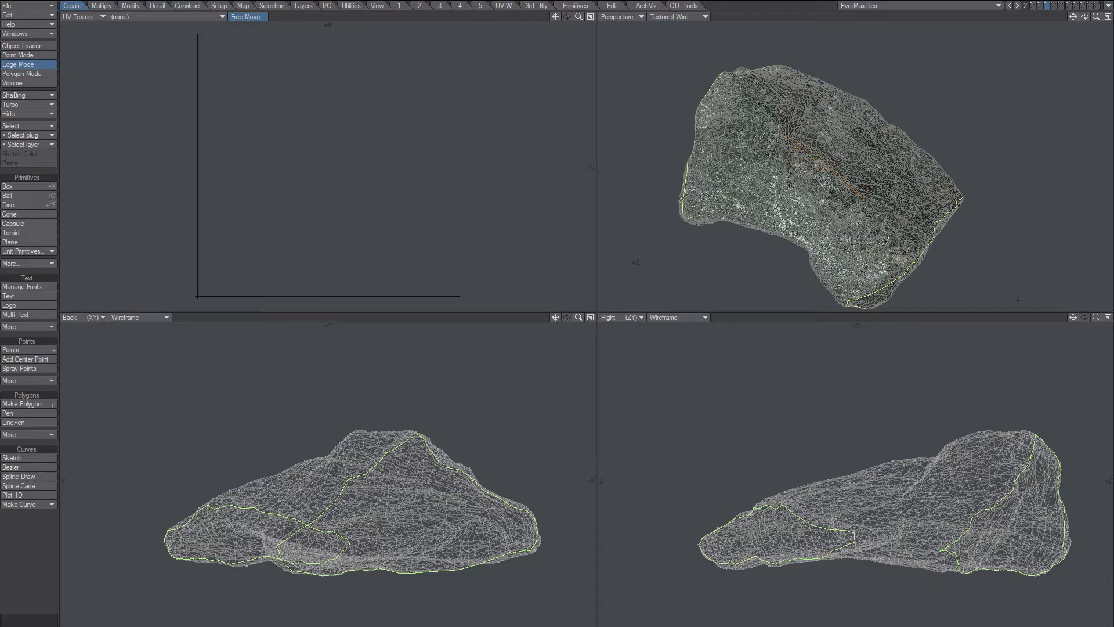
pyautogui.keyDown('alt'); pyautogui.moveTo(910, 237); pyautogui.dragTo(733, 169); pyautogui.keyUp('alt')
pyautogui.press('g')
pyautogui.scroll(3, 803, 189)
pyautogui.scroll(2, 730, 170)
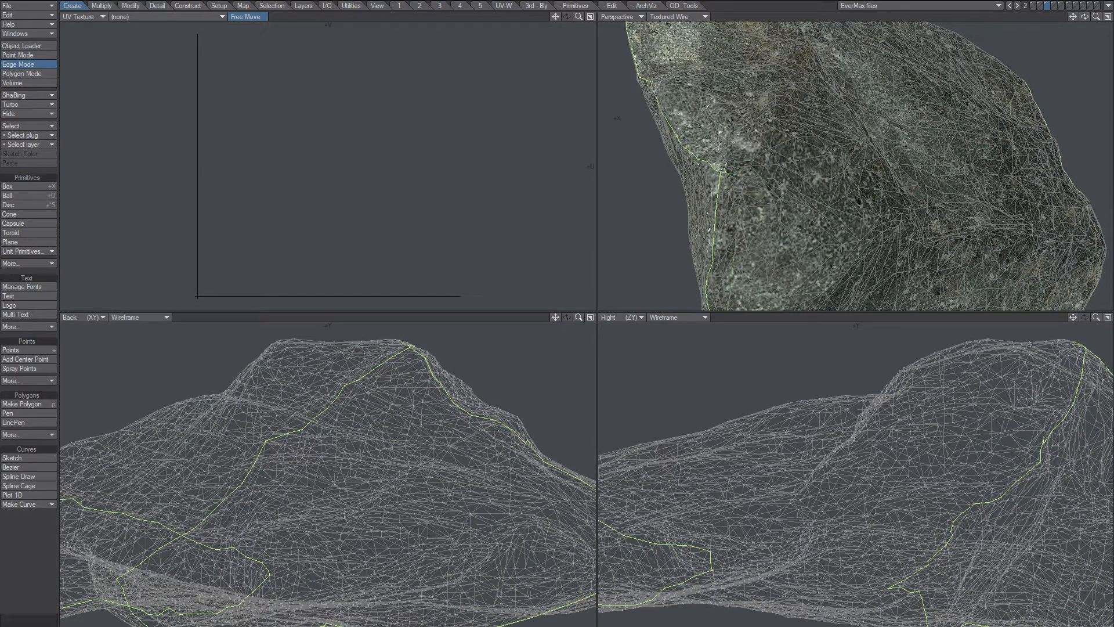
pyautogui.keyDown('alt'); pyautogui.moveTo(735, 166); pyautogui.dragTo(997, 41); pyautogui.keyUp('alt')
pyautogui.scroll(-4, 876, 131)
pyautogui.scroll(6, 874, 173)
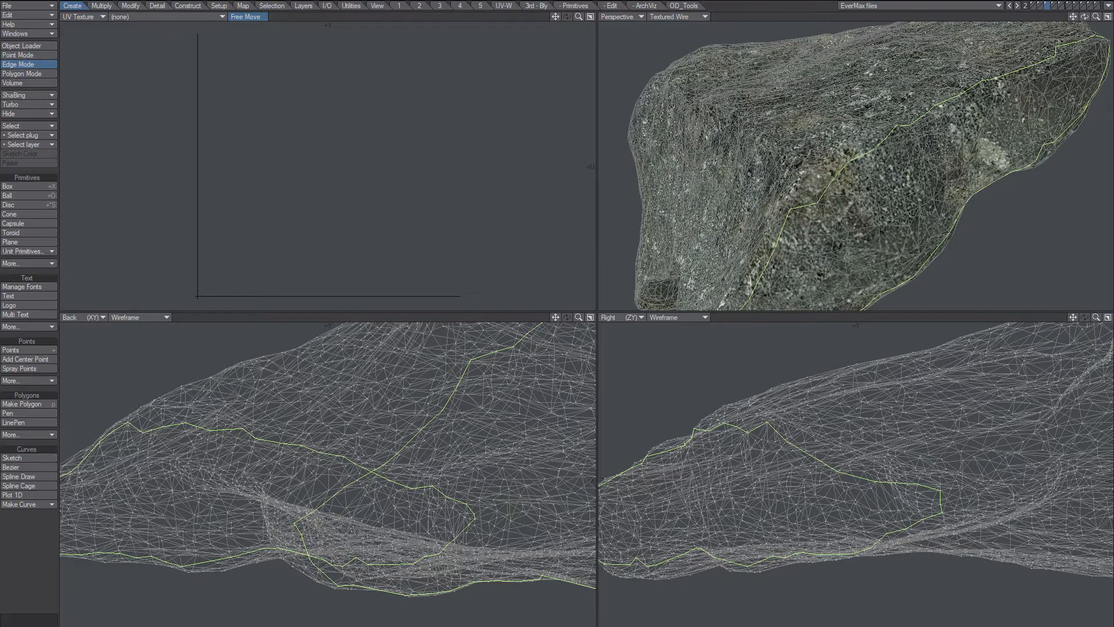
pyautogui.press('l')
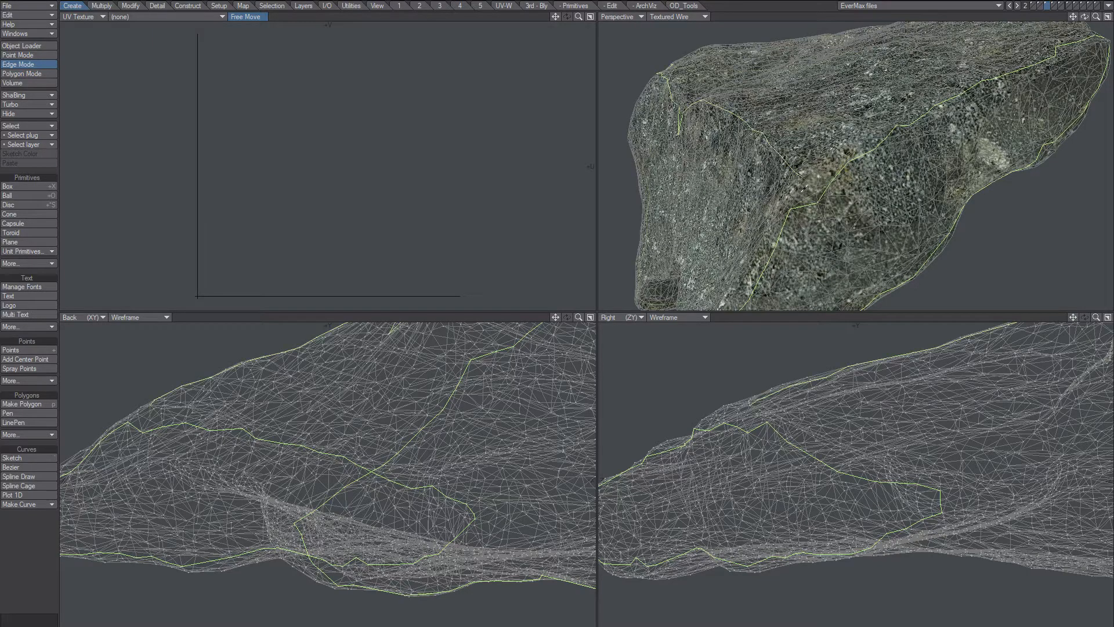
# Straighten the kink in the connecting seam near the middle of the top ridge by reselecting its edges.
pyautogui.scroll(-6, 817, 188)
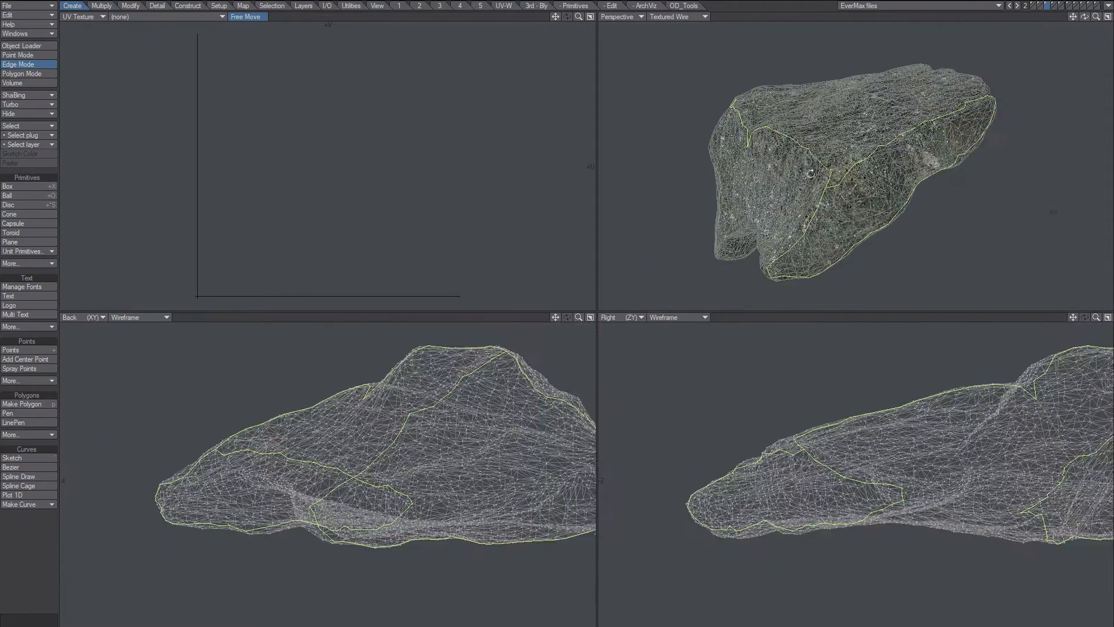
pyautogui.keyDown('alt'); pyautogui.moveTo(817, 189); pyautogui.dragTo(780, 224); pyautogui.keyUp('alt')
pyautogui.scroll(-3, 789, 174)
pyautogui.keyDown('alt'); pyautogui.keyDown('shift'); pyautogui.moveTo(804, 139); pyautogui.dragTo(808, 210); pyautogui.keyUp('shift'); pyautogui.keyUp('alt')
pyautogui.scroll(6, 808, 210)
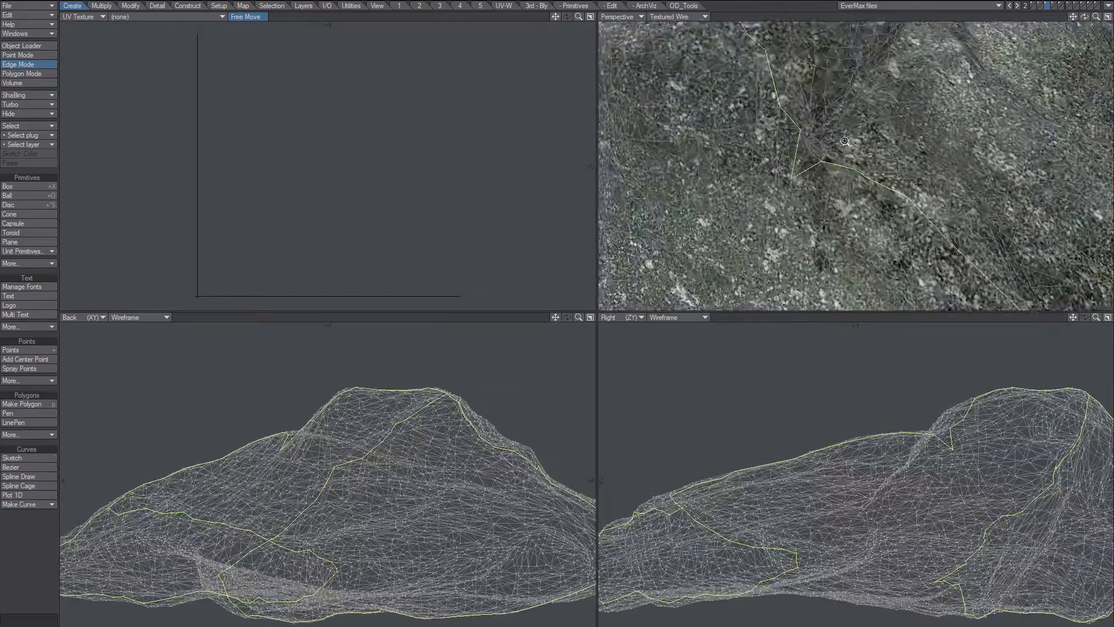
pyautogui.moveTo(828, 144)
pyautogui.keyDown('shift'); pyautogui.mouseDown()
pyautogui.moveTo(834, 153)
pyautogui.moveTo(813, 163)
pyautogui.moveTo(825, 177)
pyautogui.mouseUp(); pyautogui.keyUp('shift')
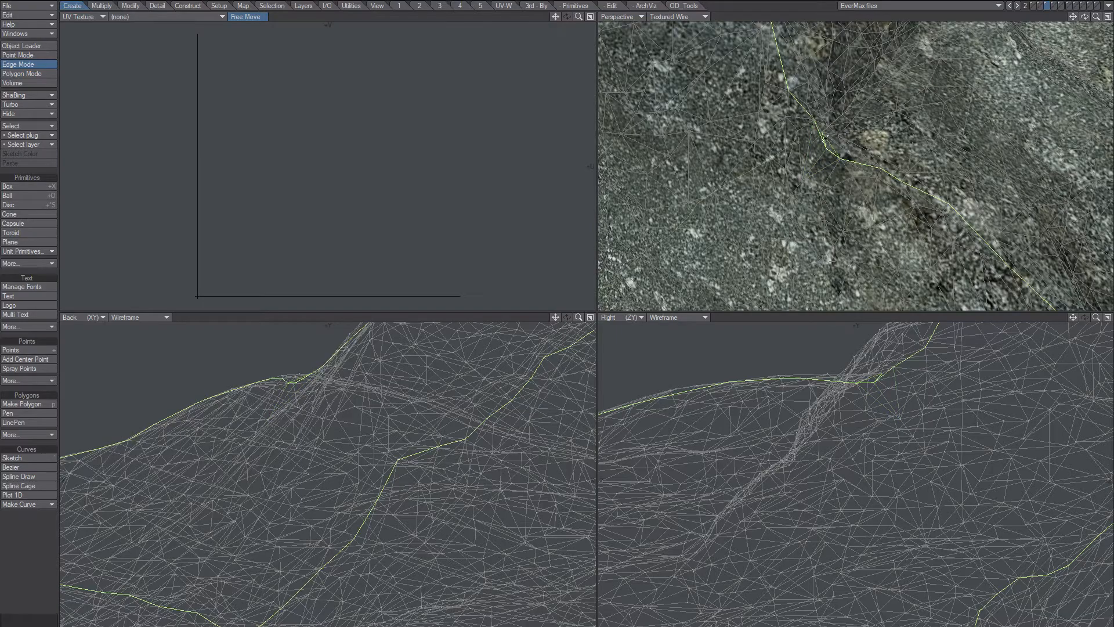
# Clean up the edge selection where the connecting ridge seam meets the first seam loop.
pyautogui.scroll(-6, 844, 156)
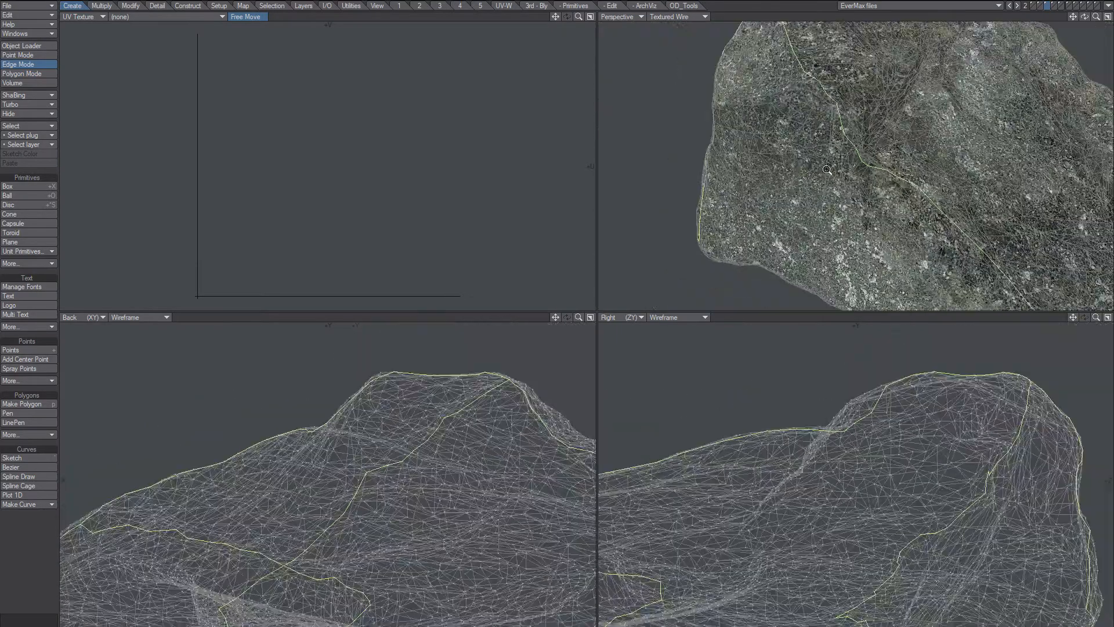
pyautogui.keyDown('alt'); pyautogui.moveTo(844, 157); pyautogui.dragTo(865, 203); pyautogui.keyUp('alt')
pyautogui.keyDown('alt'); pyautogui.keyDown('shift'); pyautogui.moveTo(864, 203); pyautogui.dragTo(828, 209); pyautogui.keyUp('shift'); pyautogui.keyUp('alt')
pyautogui.scroll(-3, 895, 180)
pyautogui.scroll(6, 833, 210)
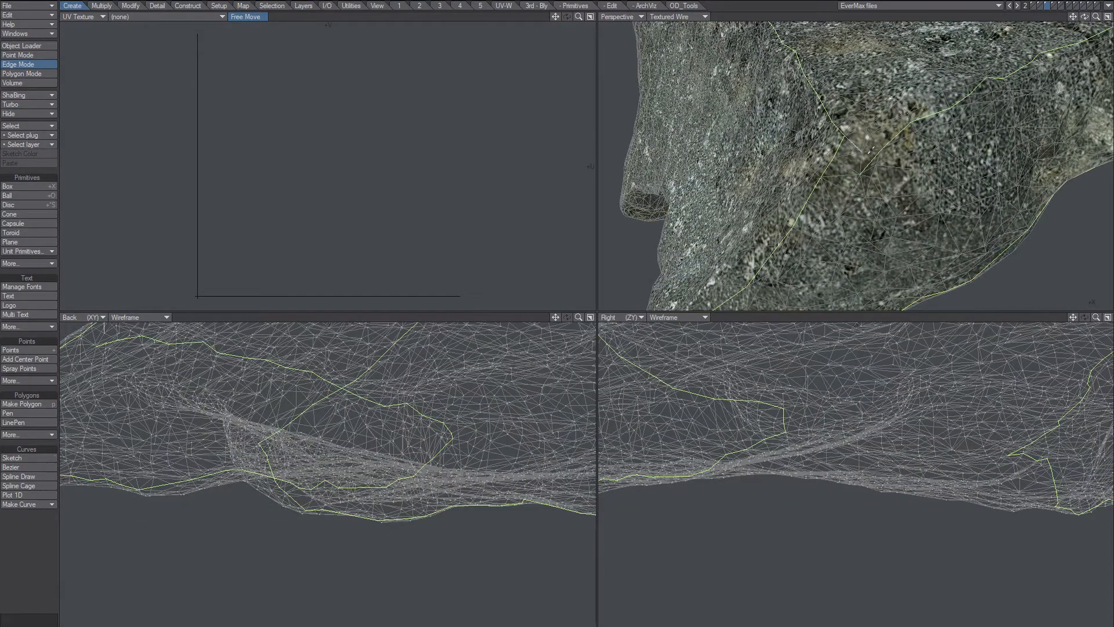
# Unwrap the rock into a UV layout, using the selected edges as the seams.
pyautogui.press('a')
pyautogui.keyDown('alt'); pyautogui.moveTo(831, 166); pyautogui.dragTo(893, 172); pyautogui.keyUp('alt')
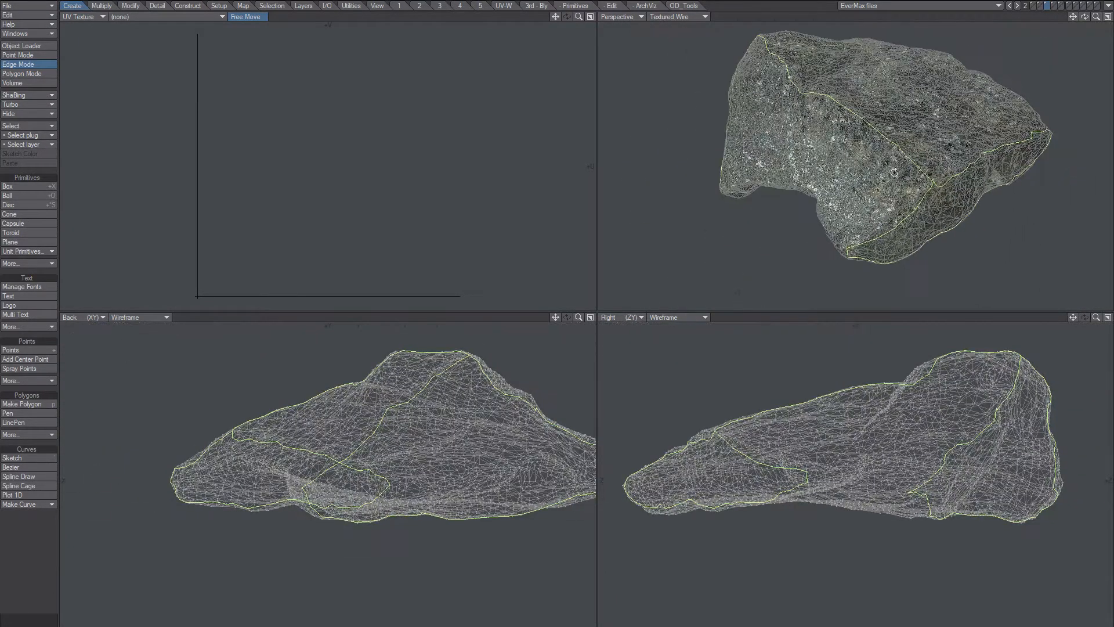
pyautogui.keyDown('alt'); pyautogui.moveTo(740, 164); pyautogui.dragTo(845, 160); pyautogui.keyUp('alt')
pyautogui.scroll(-4, 841, 173)
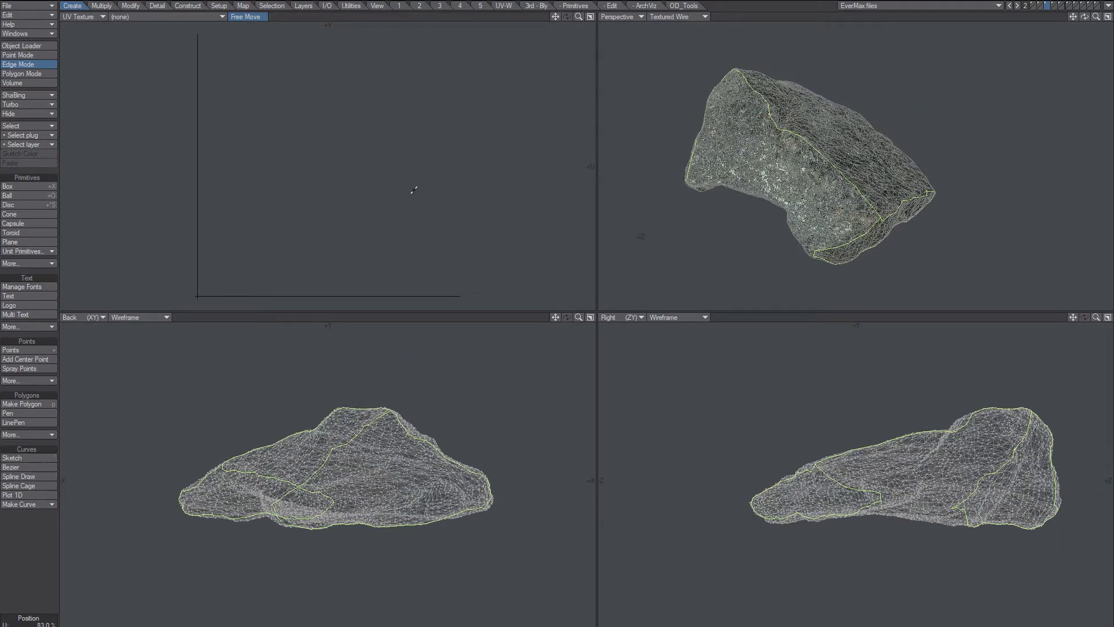
pyautogui.click(508, 7)
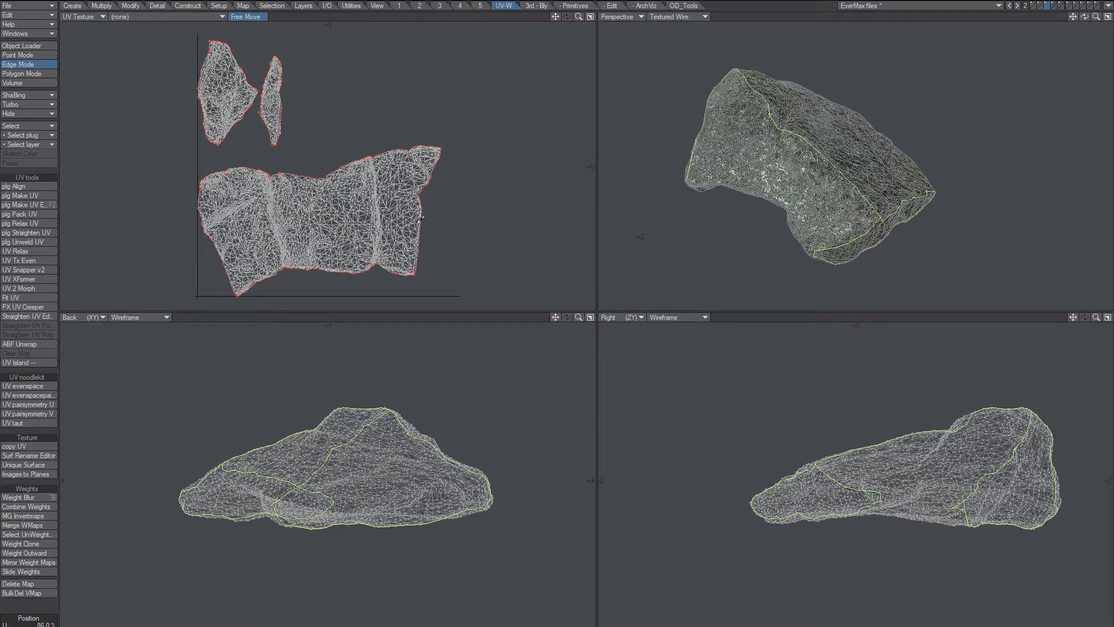
pyautogui.keyDown('alt'); pyautogui.moveTo(799, 174); pyautogui.dragTo(828, 198); pyautogui.keyUp('alt')
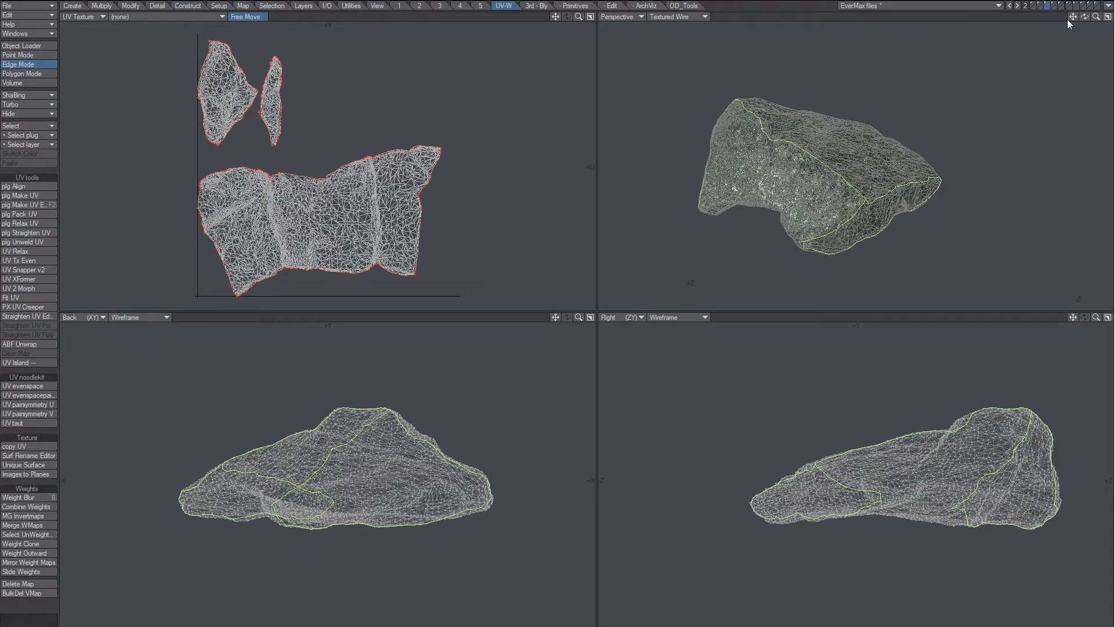
# Copy the unwrapped rock's polygons in polygon mode and switch to layer 4 containing the reddish rock.
pyautogui.click(1055, 6)
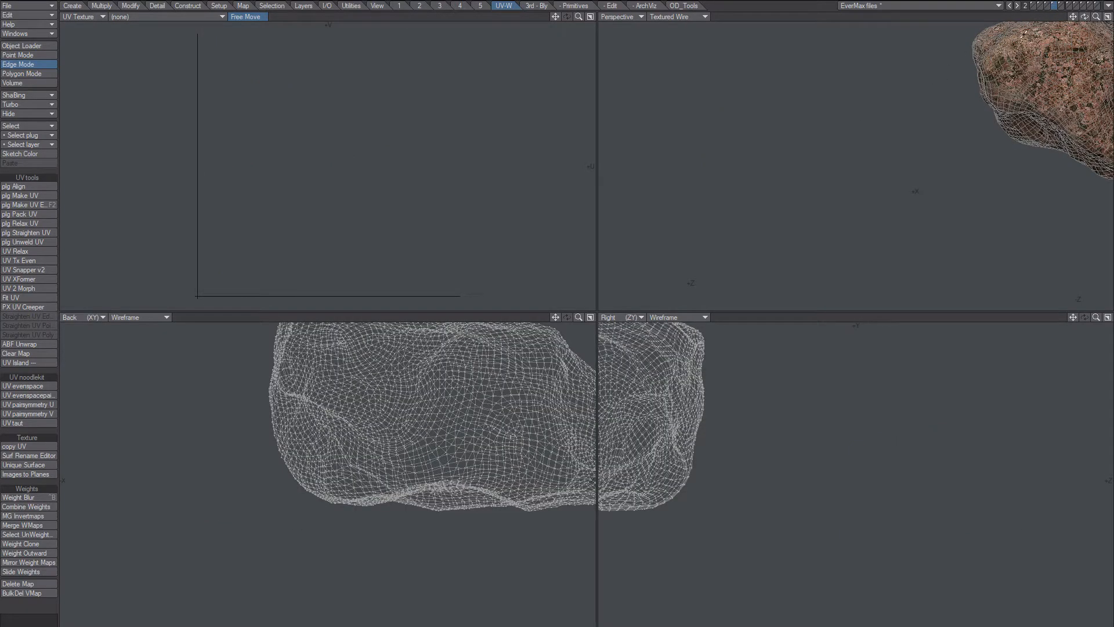
pyautogui.click(1048, 5)
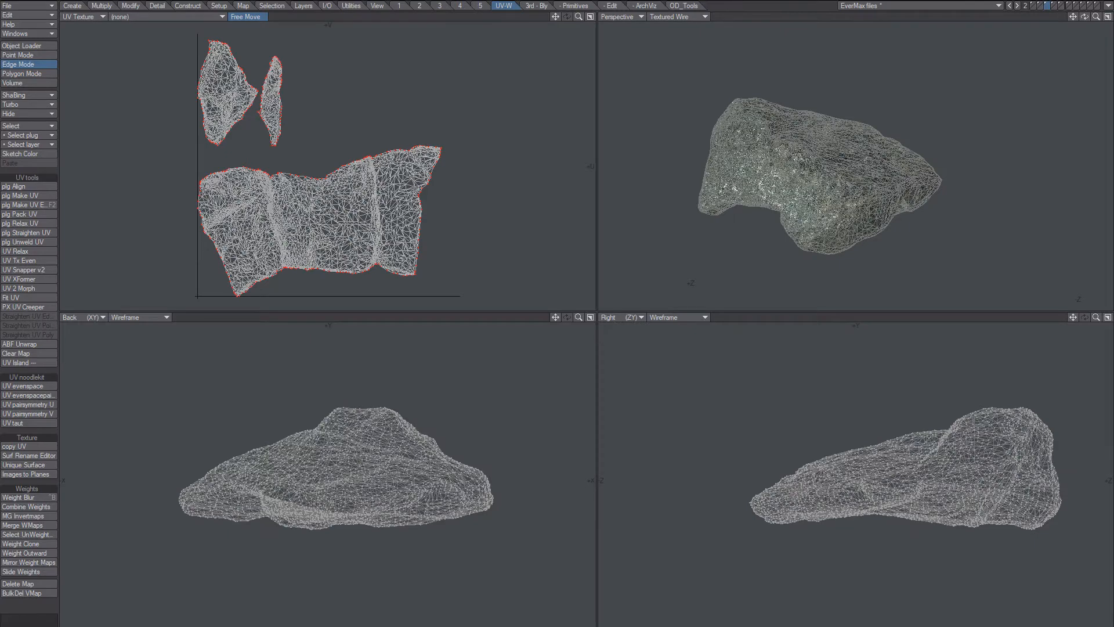
pyautogui.press('space')
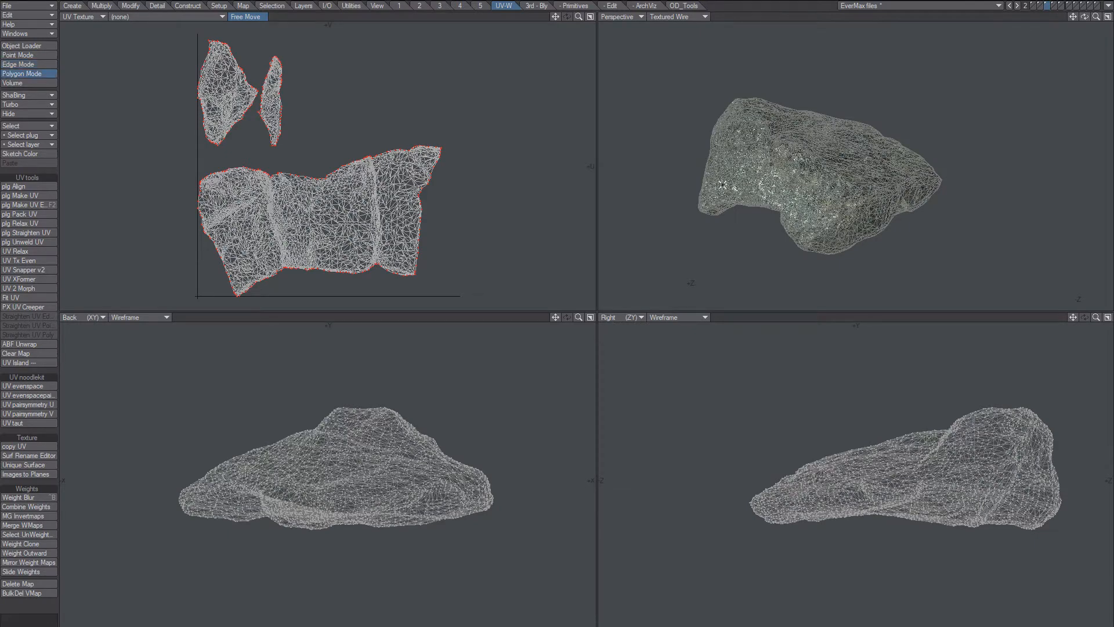
pyautogui.press('4')
pyautogui.press('3')
pyautogui.press('4')
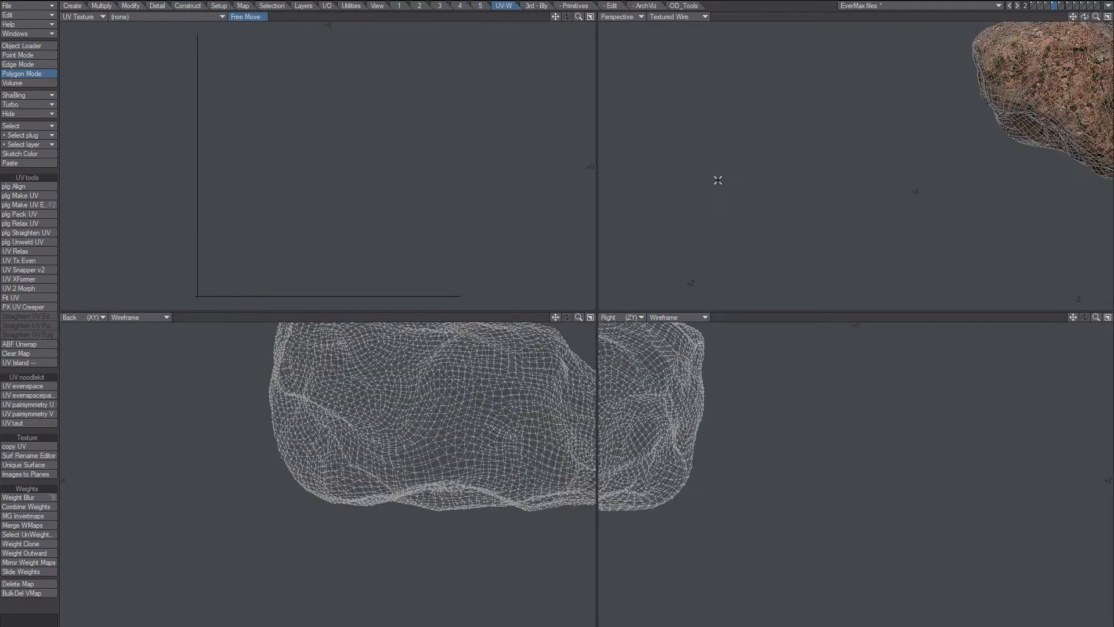
# Replace the reddish rock on this layer with the copied unwrapped rock.
pyautogui.press('x')
pyautogui.press('v')
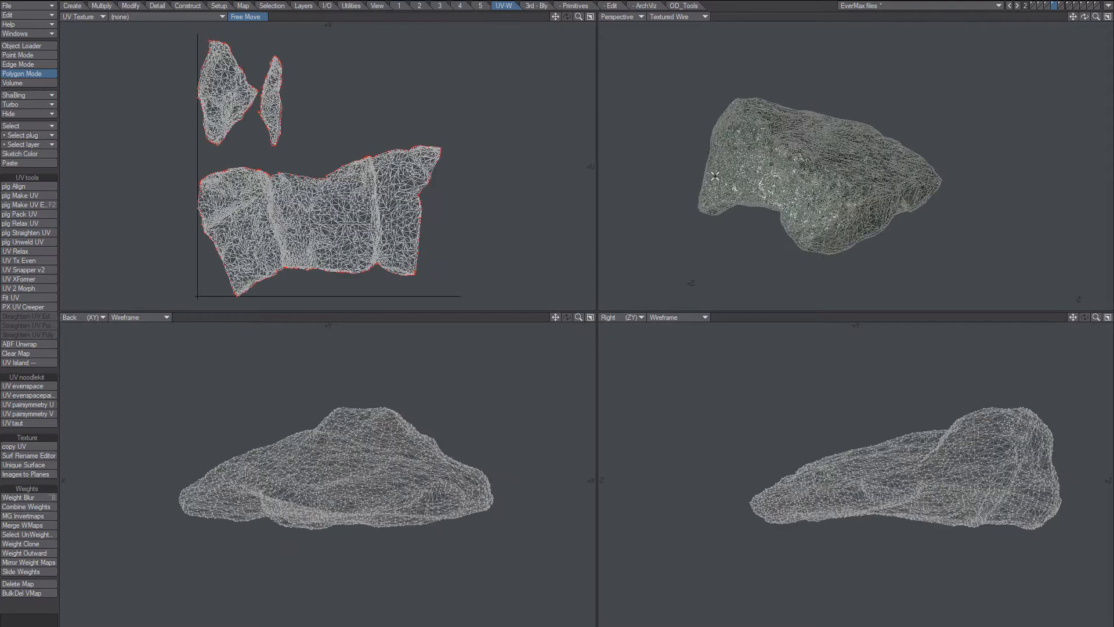
pyautogui.press('a')
pyautogui.keyDown('alt'); pyautogui.keyDown('shift'); pyautogui.moveTo(848, 236); pyautogui.dragTo(827, 178); pyautogui.keyUp('shift'); pyautogui.keyUp('alt')
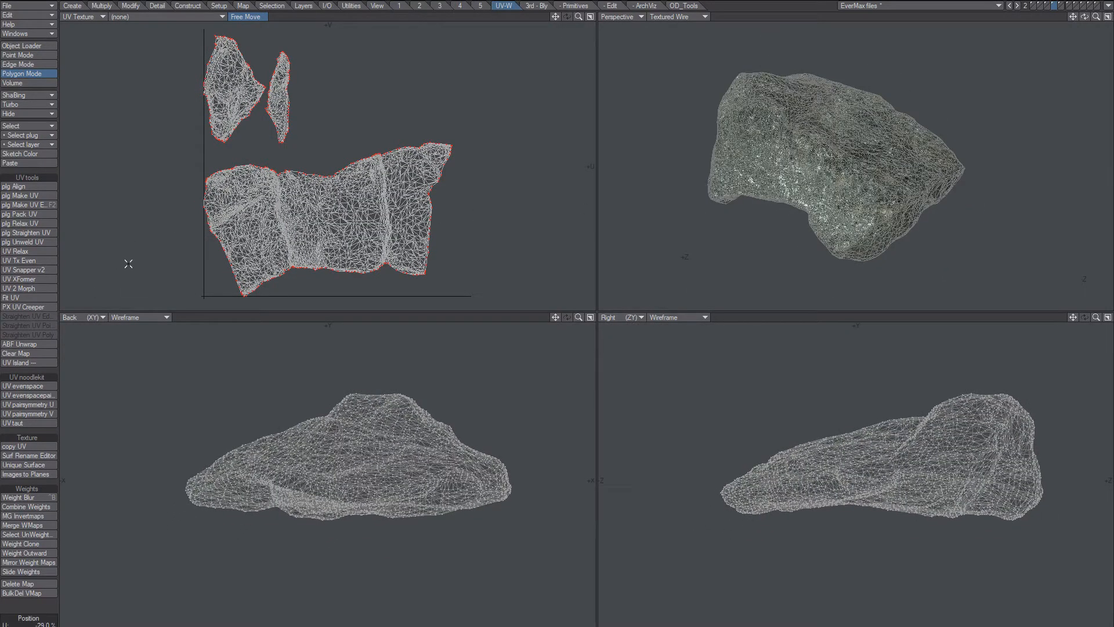
# Reduce the rock's polygon count using Reduce Polys + with a goal of .2.
pyautogui.click(187, 5)
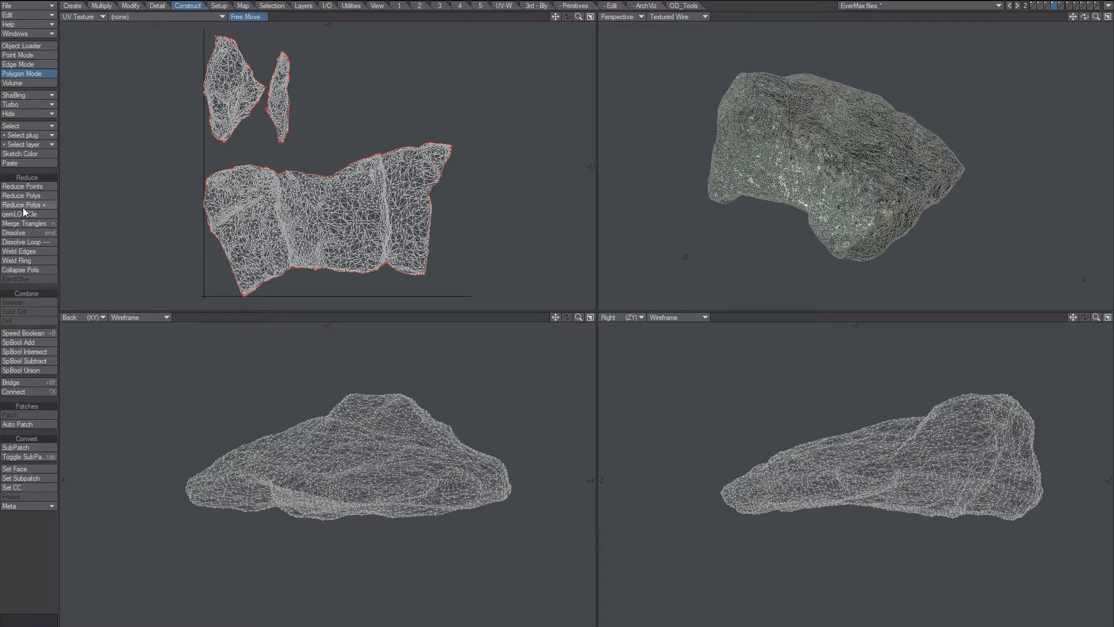
pyautogui.click(43, 205)
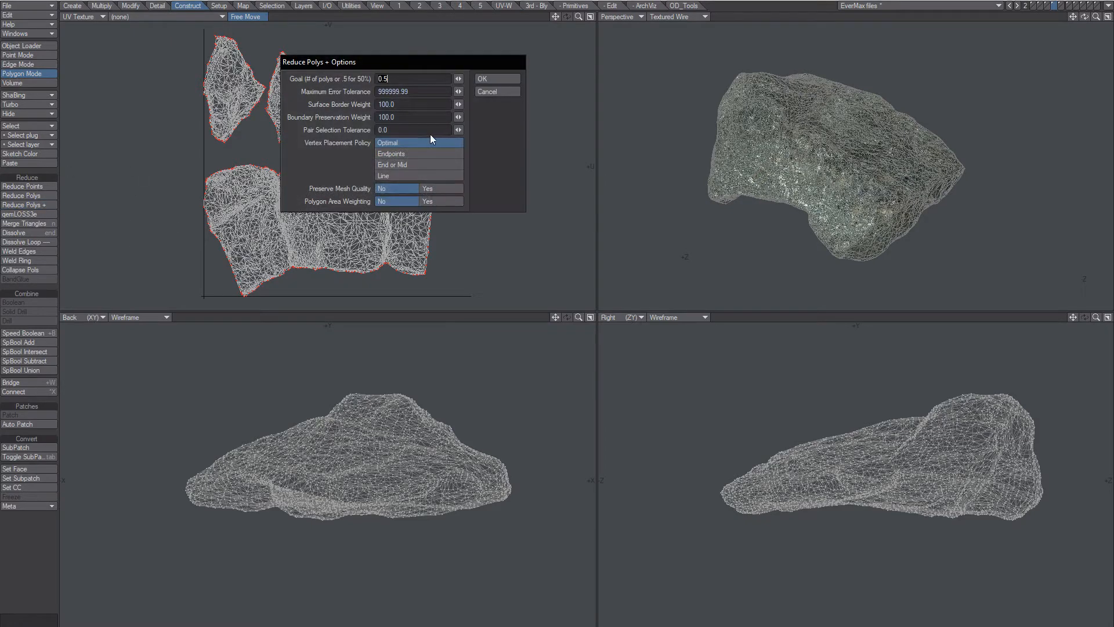
pyautogui.write('.2')
pyautogui.click(485, 78)
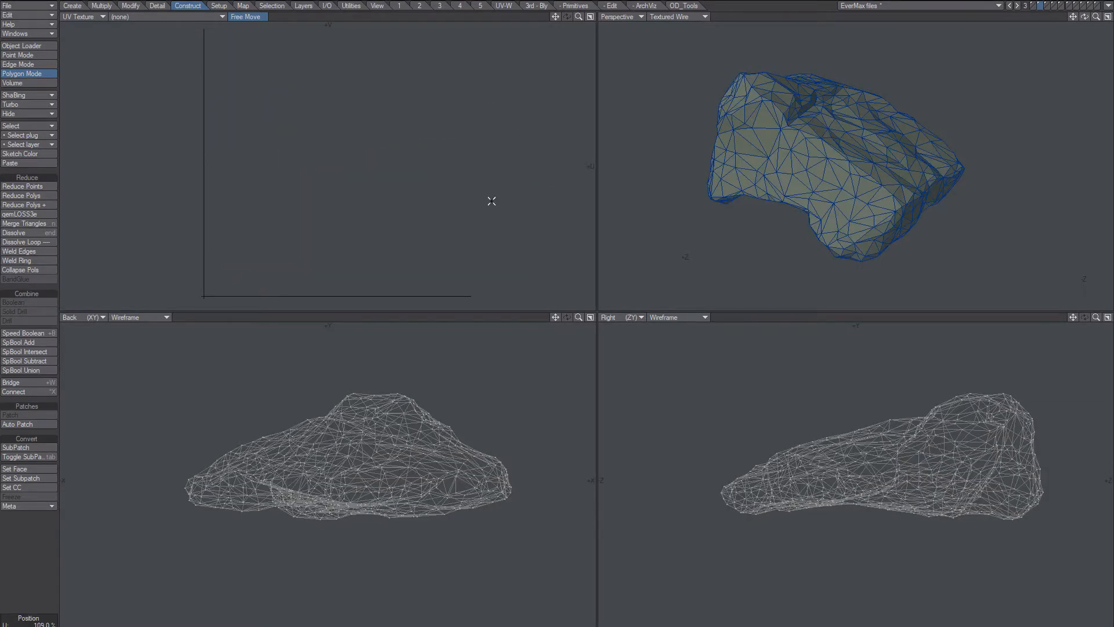
# Create an Atlas UV texture map named Texture for the reduced rock.
pyautogui.moveTo(830, 176)
pyautogui.keyDown('alt'); pyautogui.mouseDown()
pyautogui.moveTo(841, 162)
pyautogui.moveTo(883, 208)
pyautogui.moveTo(852, 174)
pyautogui.mouseUp(); pyautogui.keyUp('alt')
pyautogui.scroll(1, 873, 187)
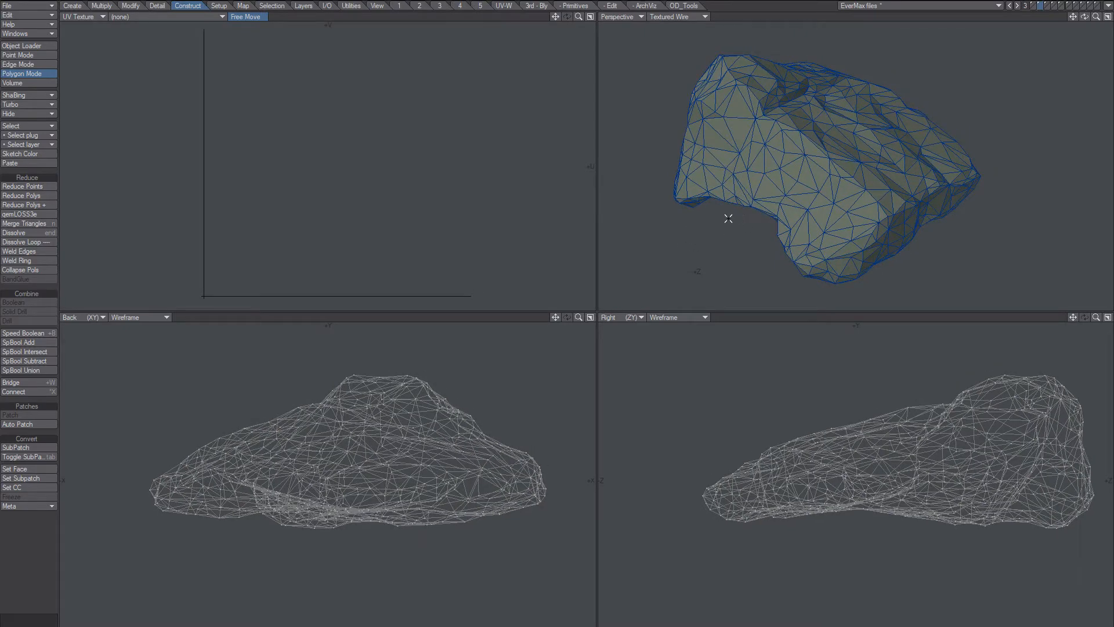
pyautogui.hotkey('ctrl', 'u')
pyautogui.click(579, 273)
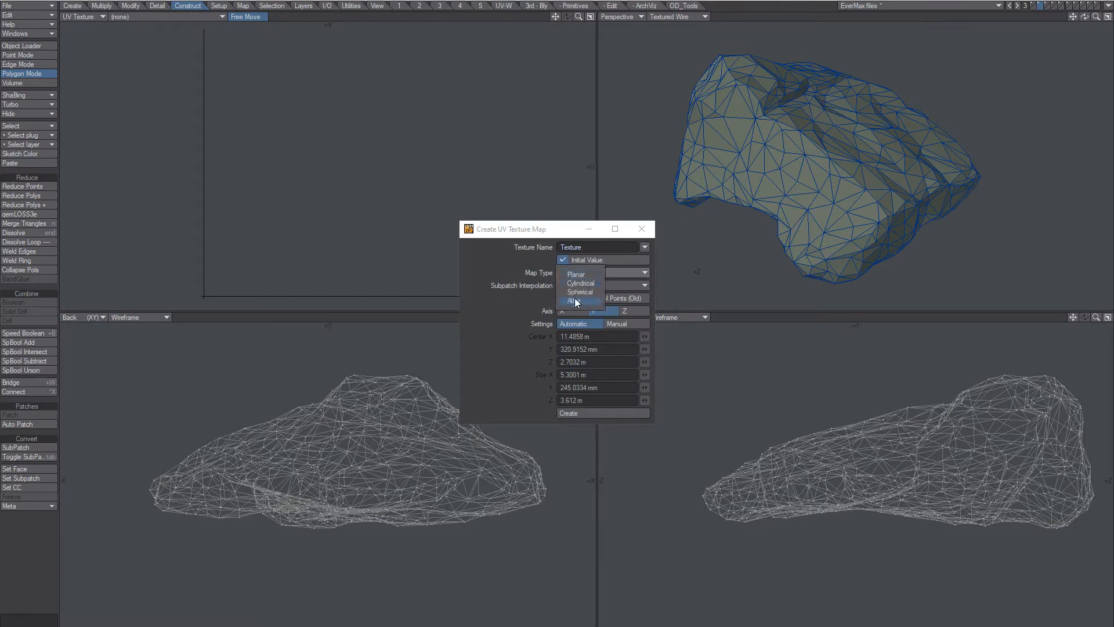
pyautogui.click(575, 302)
pyautogui.click(575, 412)
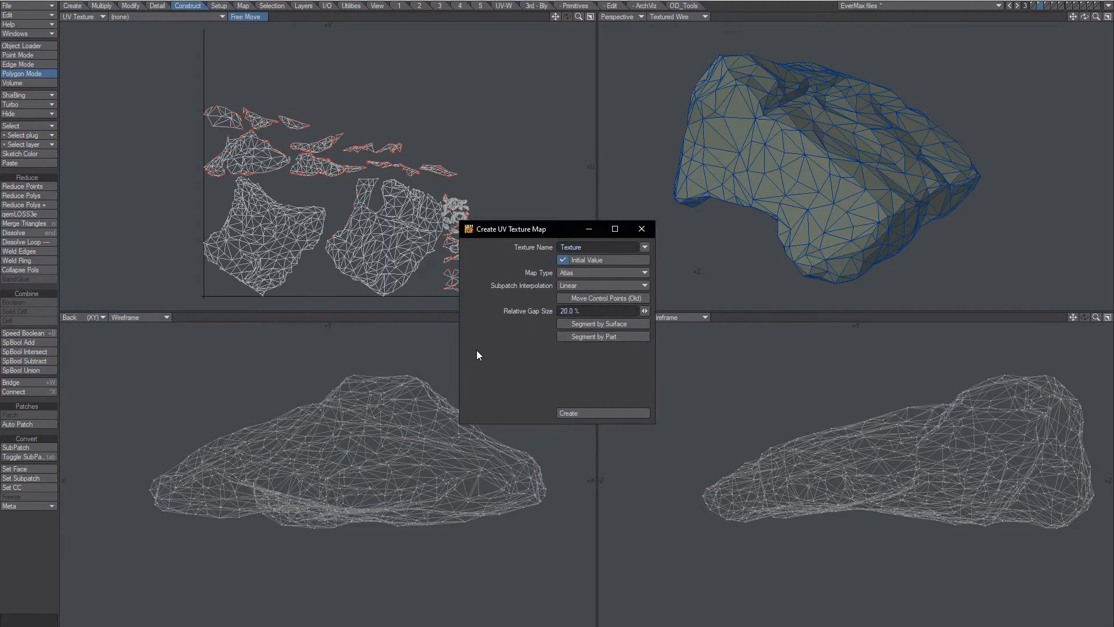
pyautogui.click(642, 229)
pyautogui.keyDown('alt'); pyautogui.moveTo(824, 188); pyautogui.dragTo(794, 204); pyautogui.keyUp('alt')
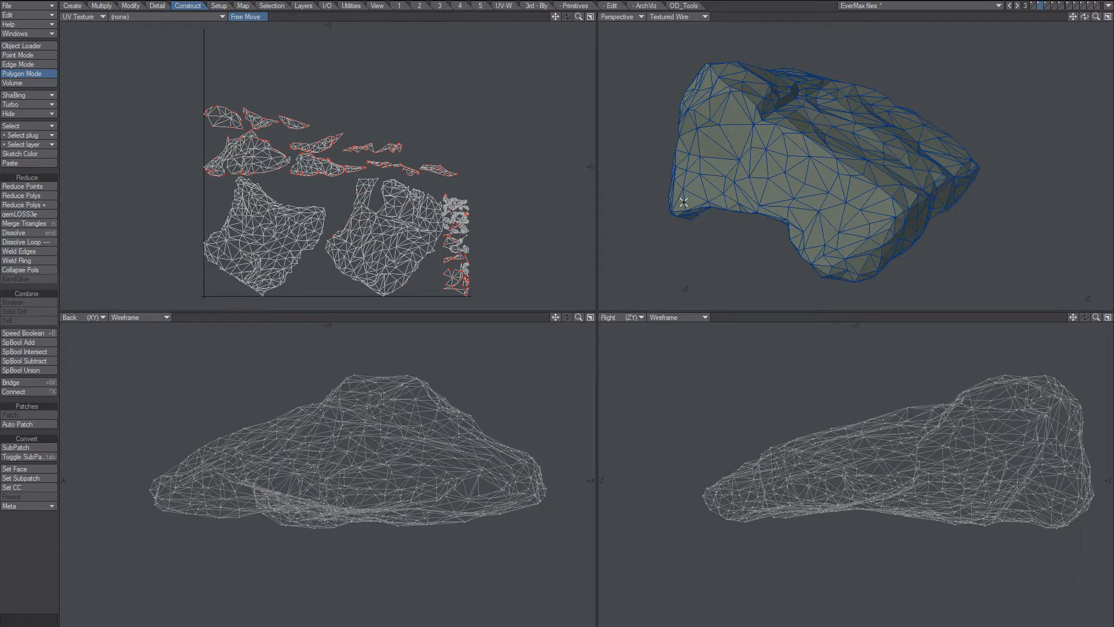
# Smooth the reduced rock mesh with strength 2 and 72 iterations.
pyautogui.hotkey('shift', 'm')
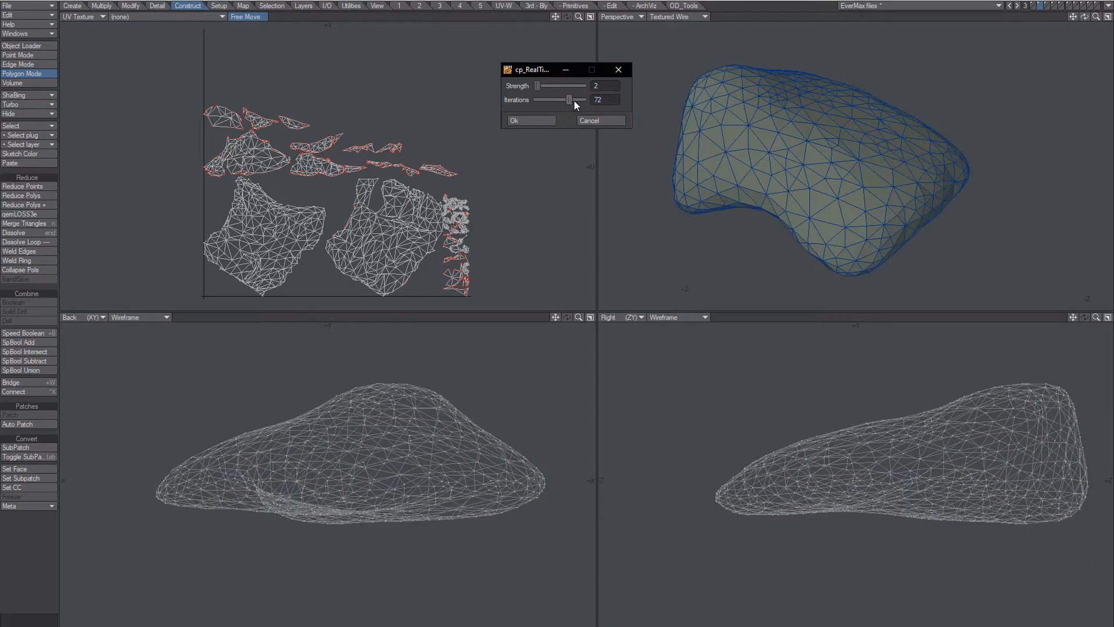
pyautogui.click(533, 121)
pyautogui.keyDown('alt'); pyautogui.moveTo(782, 157); pyautogui.dragTo(826, 151); pyautogui.keyUp('alt')
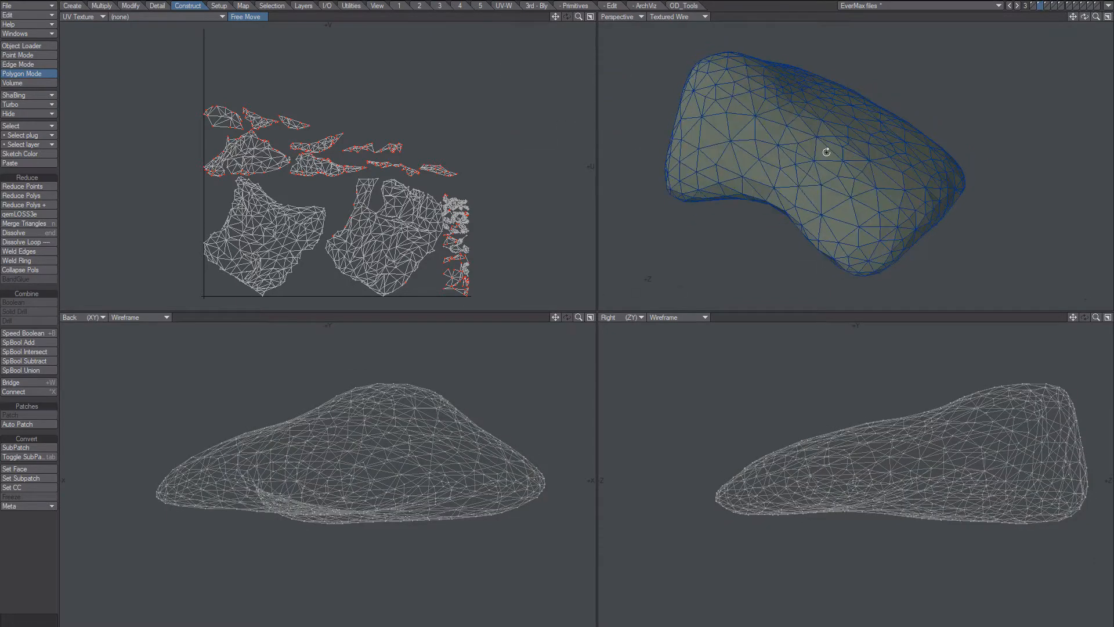
# Create a second Atlas UV texture map named Texture 1 for the smoothed rock.
pyautogui.hotkey('shift', 'u')
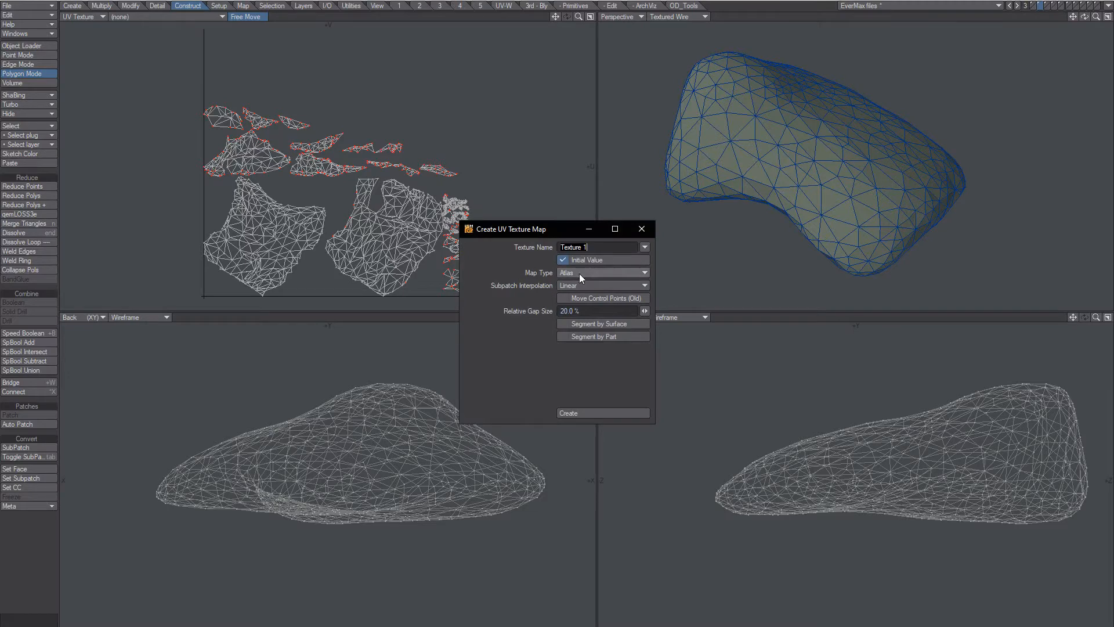
pyautogui.click(575, 413)
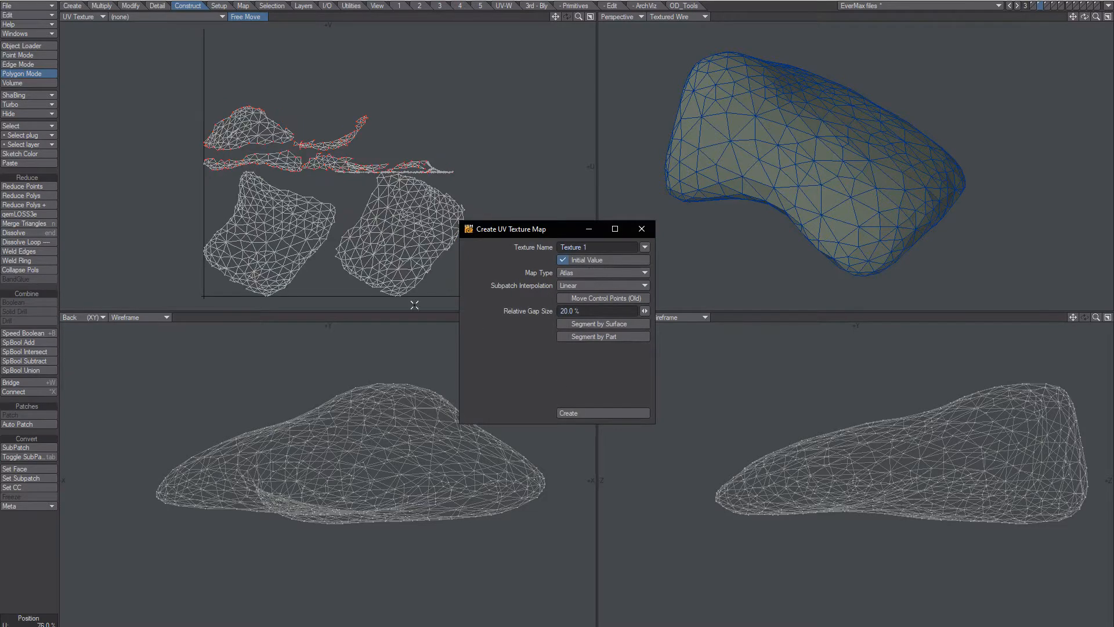
pyautogui.click(642, 228)
pyautogui.keyDown('alt'); pyautogui.moveTo(816, 219); pyautogui.dragTo(808, 180); pyautogui.keyUp('alt')
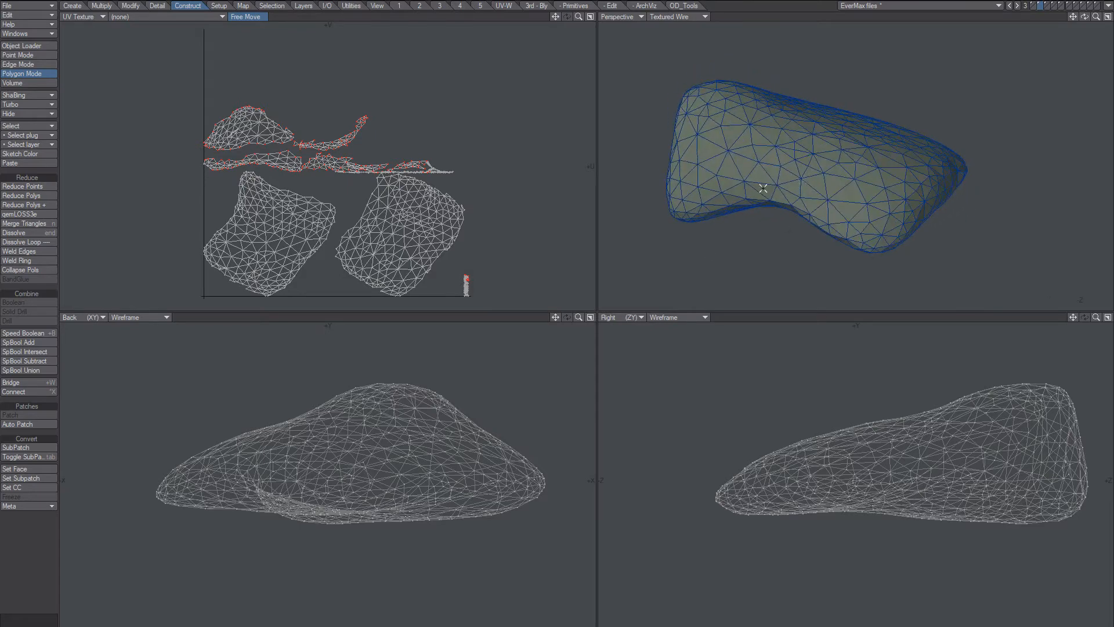
# Smooth the rock again with strength 2 and 93 iterations, and leave the Texture 2 map uncreated.
pyautogui.press('r')
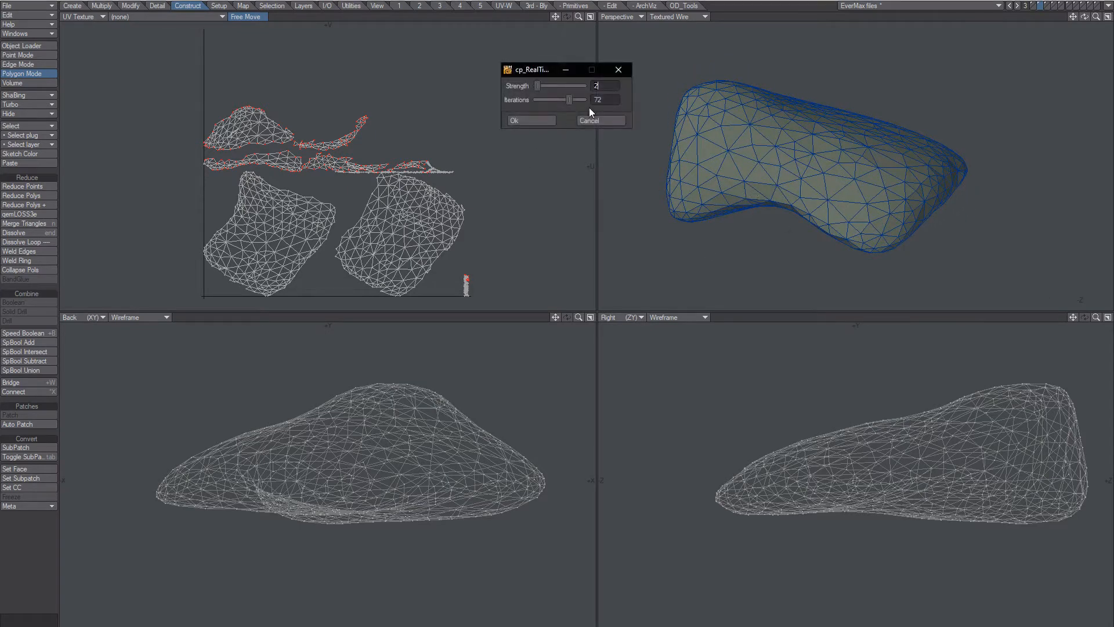
pyautogui.click(533, 121)
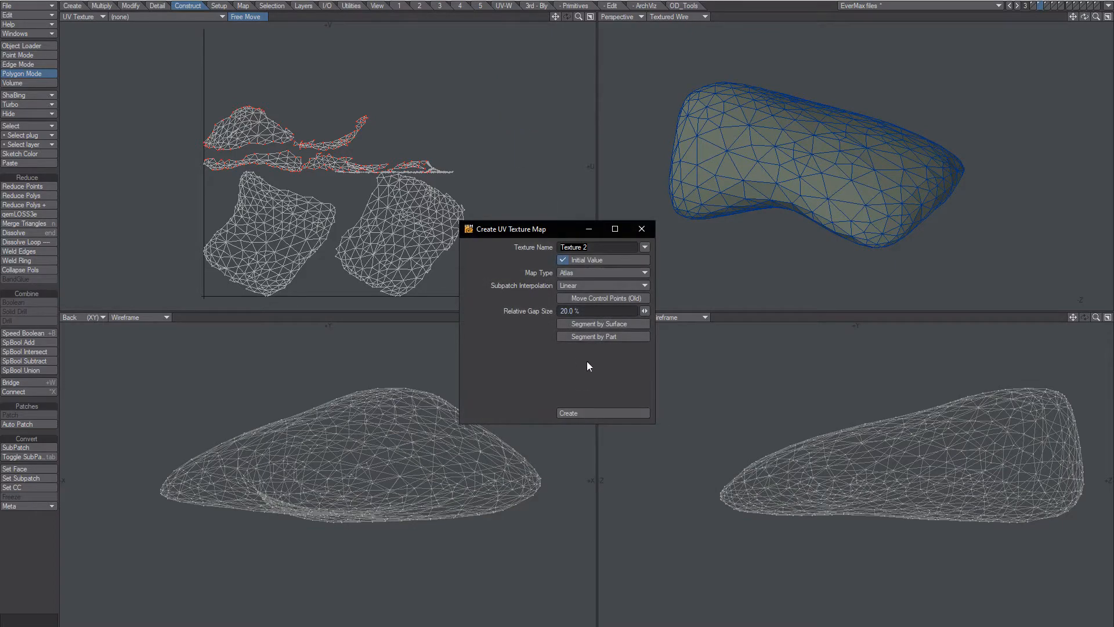
pyautogui.click(641, 229)
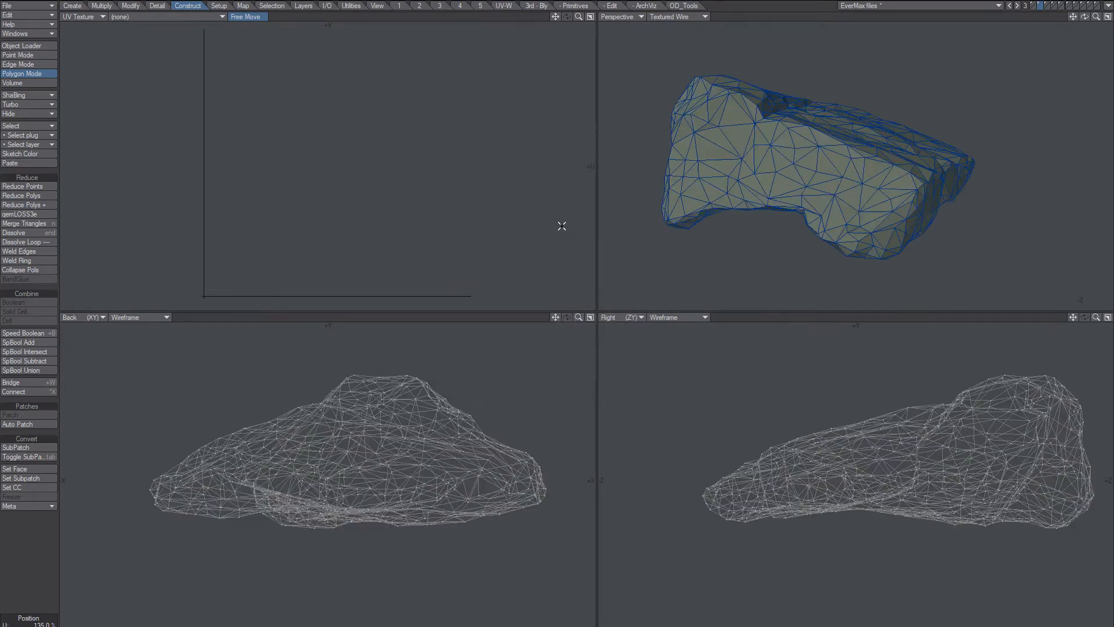
# Smooth the unsmoothed low-poly rock with strength 2 and 32 iterations.
pyautogui.hotkey('shift', 'm')
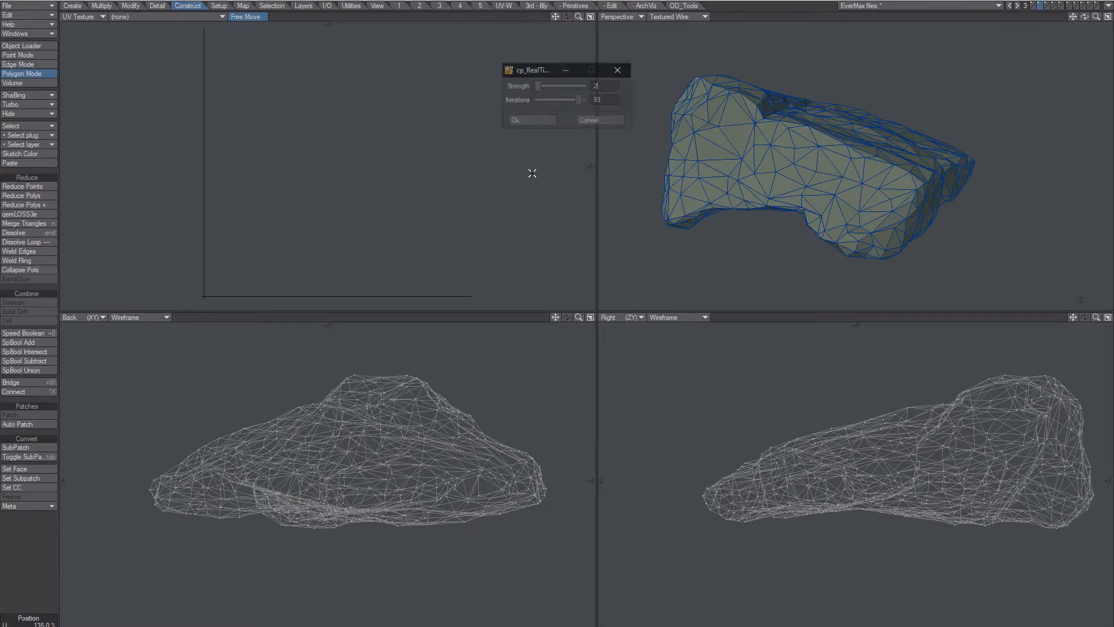
pyautogui.click(552, 99)
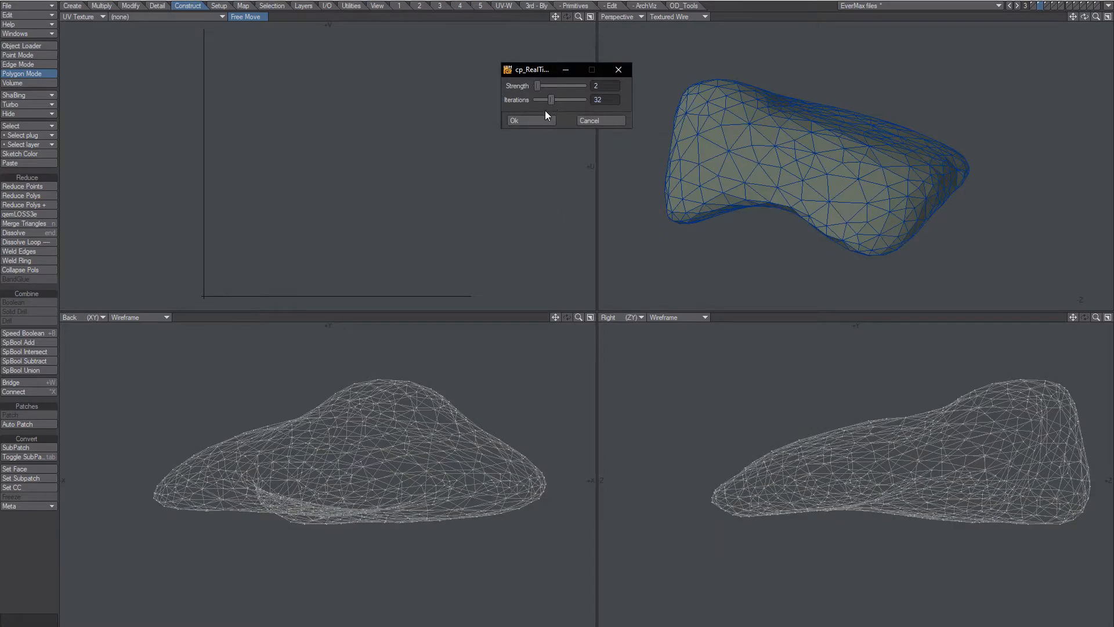
pyautogui.click(538, 121)
pyautogui.moveTo(825, 157)
pyautogui.keyDown('alt'); pyautogui.mouseDown()
pyautogui.moveTo(871, 157)
pyautogui.moveTo(828, 144)
pyautogui.mouseUp(); pyautogui.keyUp('alt')
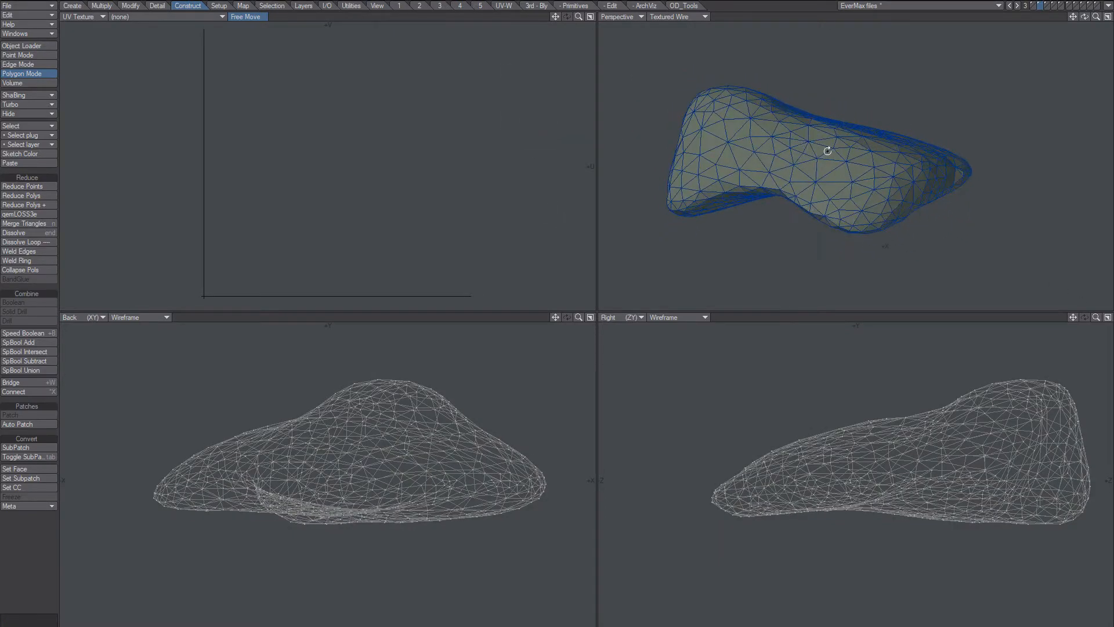
pyautogui.keyDown('alt'); pyautogui.moveTo(940, 181); pyautogui.dragTo(858, 211); pyautogui.keyUp('alt')
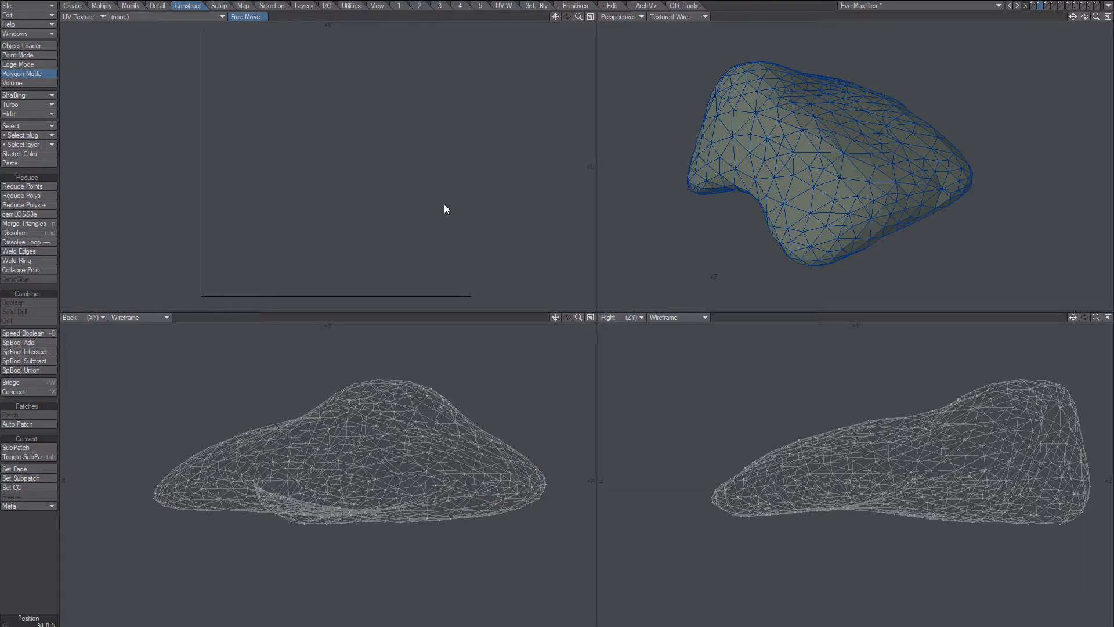
# Try generating atlas seams on the smoothed rock with plg Make UV, then leave the tool without making the UV.
pyautogui.press('n')
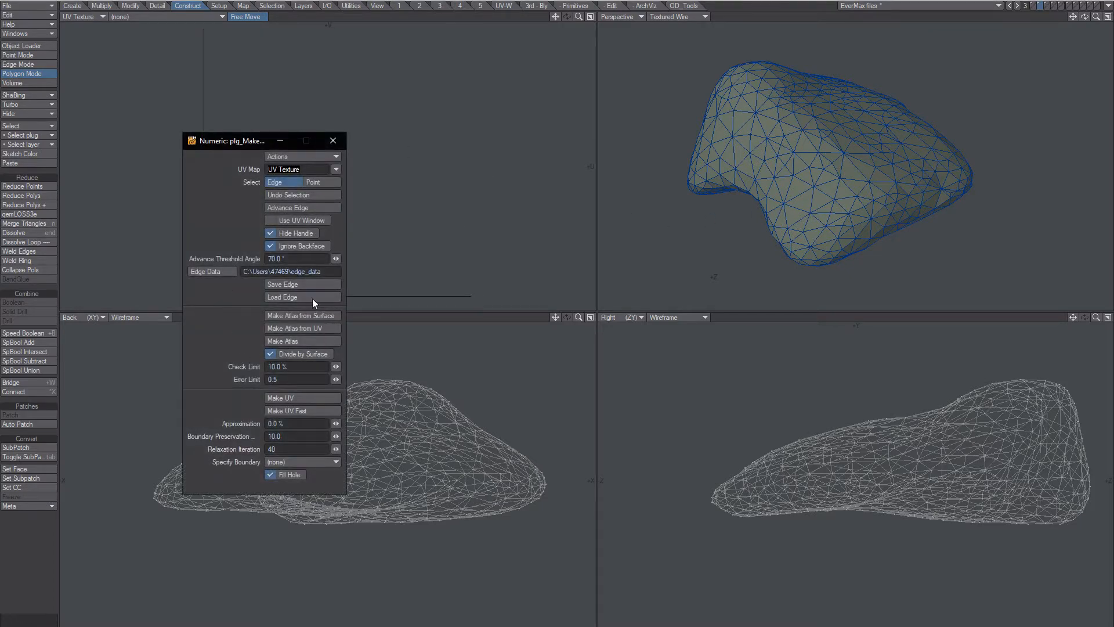
pyautogui.click(295, 341)
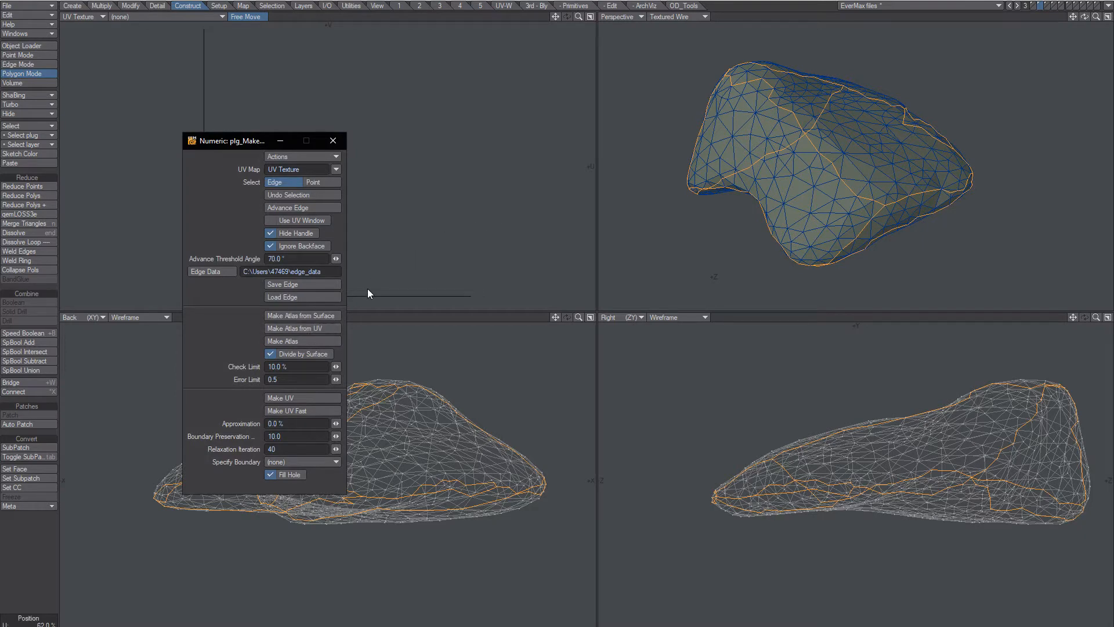
pyautogui.keyDown('alt'); pyautogui.moveTo(897, 153); pyautogui.dragTo(842, 168); pyautogui.keyUp('alt')
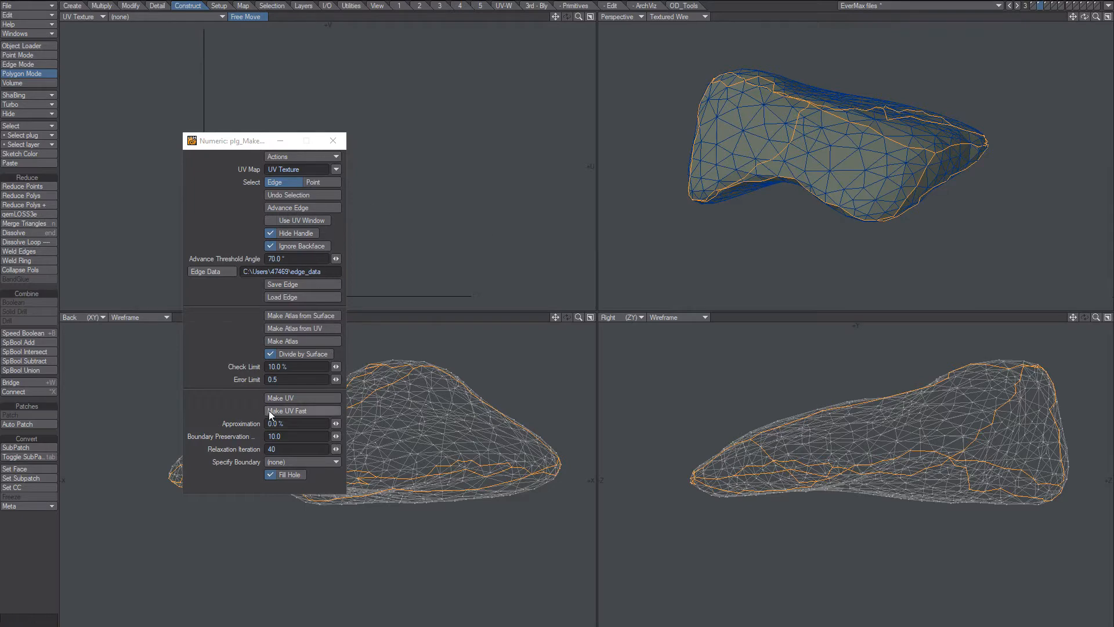
pyautogui.click(332, 141)
pyautogui.moveTo(868, 169)
pyautogui.keyDown('alt'); pyautogui.mouseDown()
pyautogui.moveTo(863, 214)
pyautogui.moveTo(830, 209)
pyautogui.moveTo(854, 194)
pyautogui.moveTo(849, 166)
pyautogui.moveTo(883, 174)
pyautogui.moveTo(876, 180)
pyautogui.mouseUp(); pyautogui.keyUp('alt')
pyautogui.press('space')
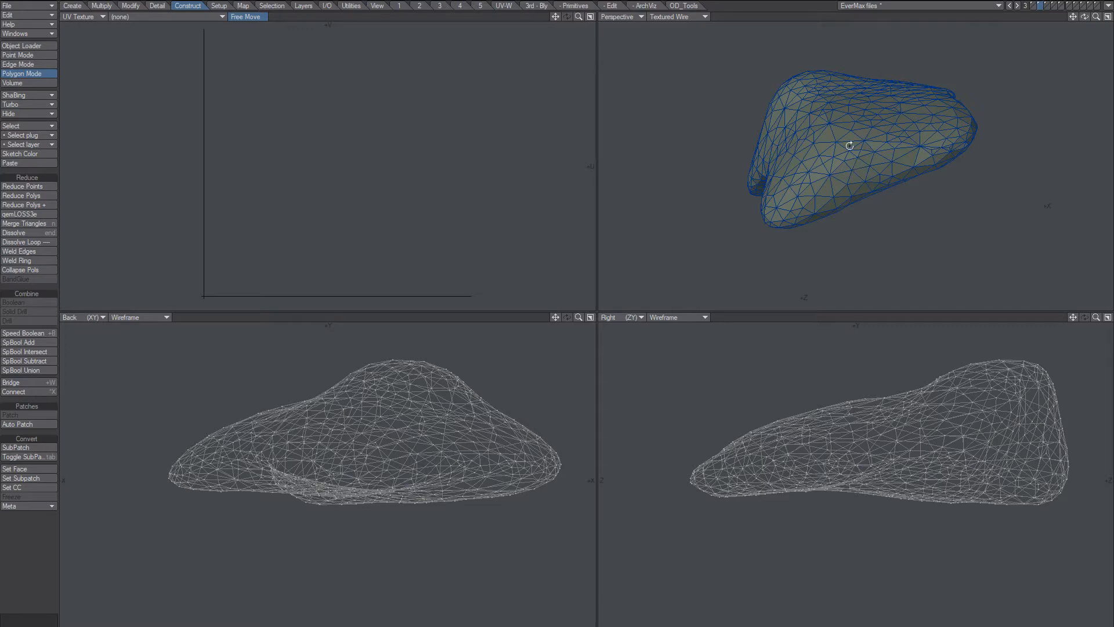
# Undo the 32-iteration smoothing on the rock.
pyautogui.keyDown('alt'); pyautogui.moveTo(845, 142); pyautogui.dragTo(906, 172); pyautogui.keyUp('alt')
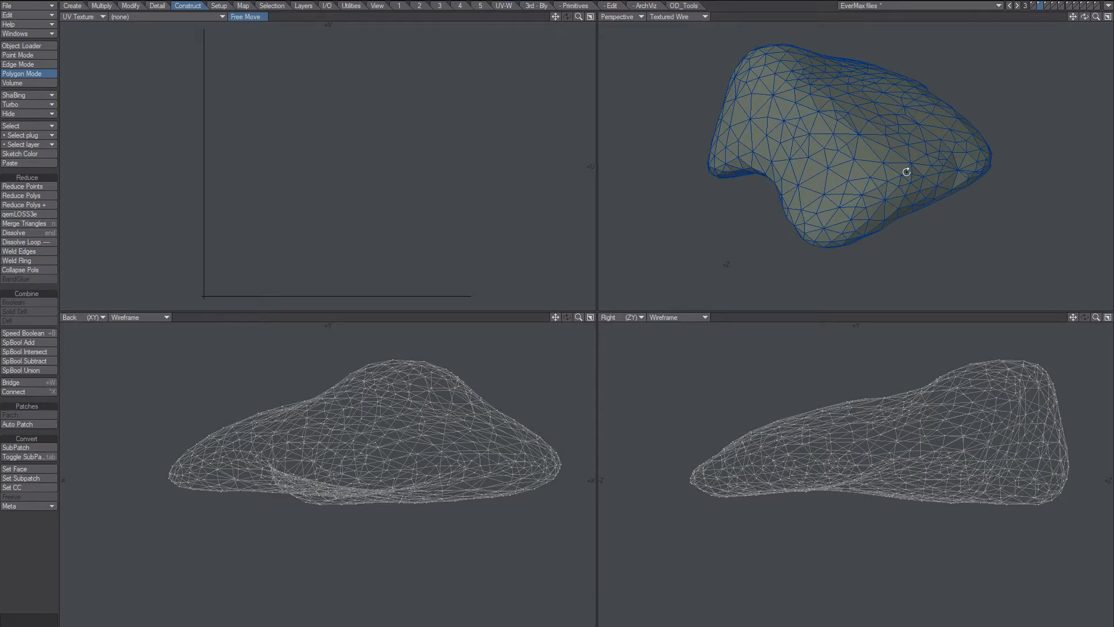
pyautogui.keyDown('alt'); pyautogui.moveTo(906, 171); pyautogui.dragTo(906, 173); pyautogui.keyUp('alt')
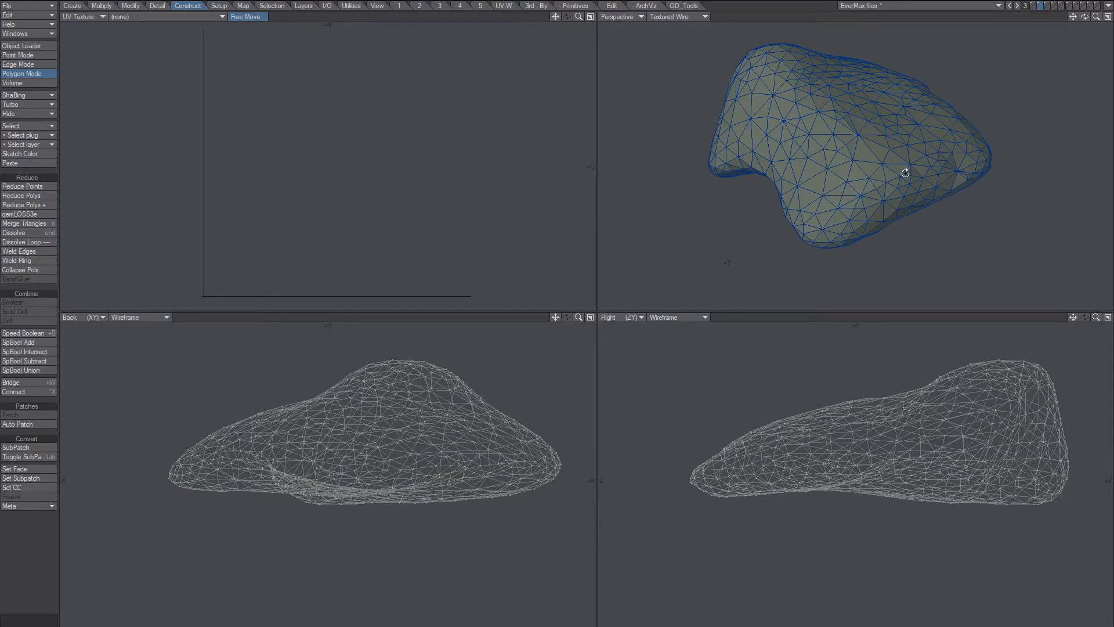
pyautogui.keyDown('alt'); pyautogui.moveTo(819, 207); pyautogui.dragTo(843, 190); pyautogui.keyUp('alt')
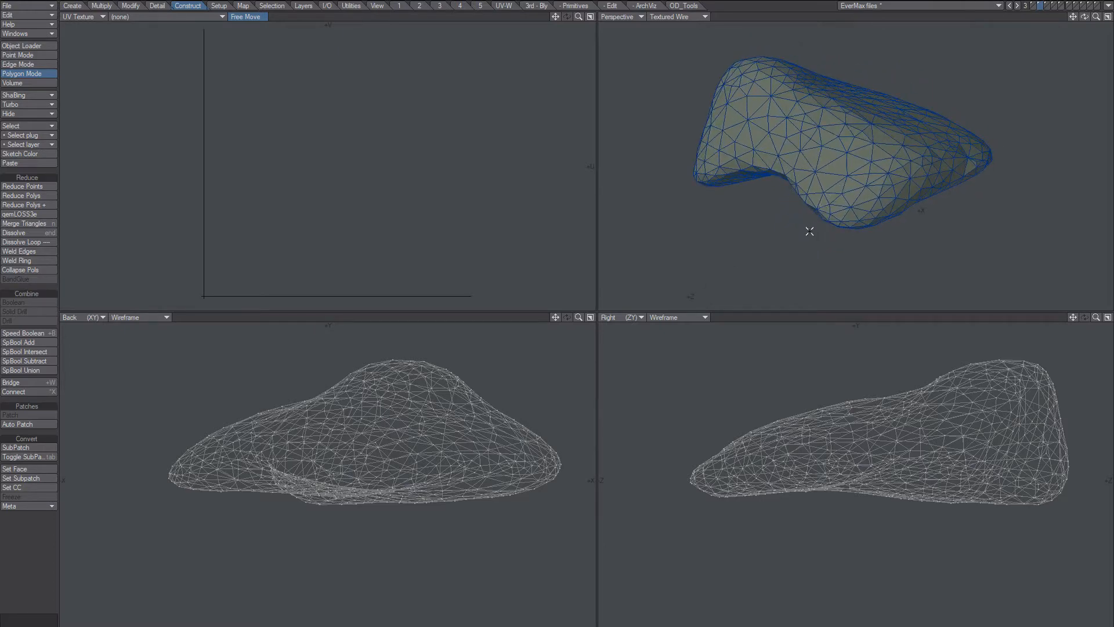
pyautogui.hotkey('ctrl', 'z')
pyautogui.keyDown('alt'); pyautogui.moveTo(790, 220); pyautogui.dragTo(798, 235); pyautogui.keyUp('alt')
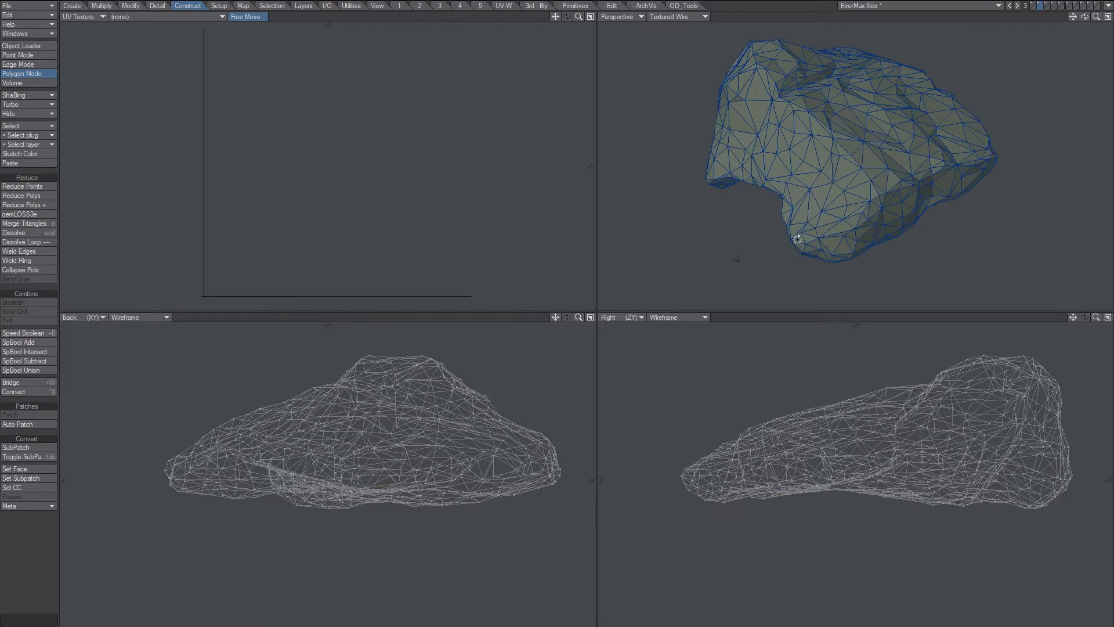
# Smooth the rock more lightly, with strength 2 and 6 iterations.
pyautogui.hotkey('shift', 'm')
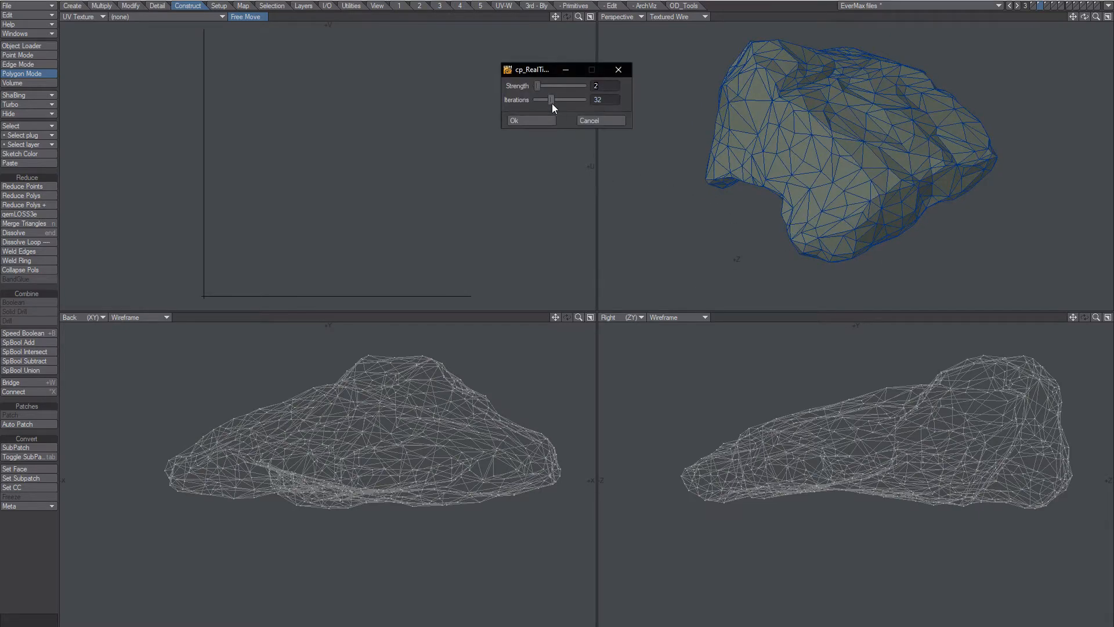
pyautogui.moveTo(545, 96); pyautogui.dragTo(540, 100)
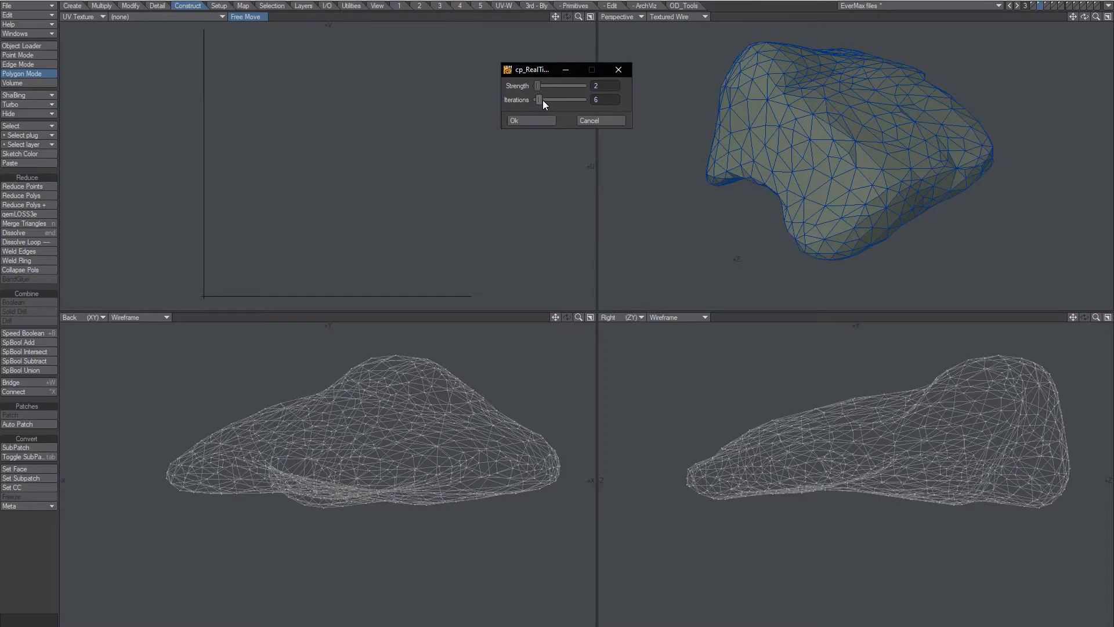
pyautogui.click(537, 120)
pyautogui.keyDown('alt'); pyautogui.moveTo(811, 175); pyautogui.dragTo(822, 165); pyautogui.keyUp('alt')
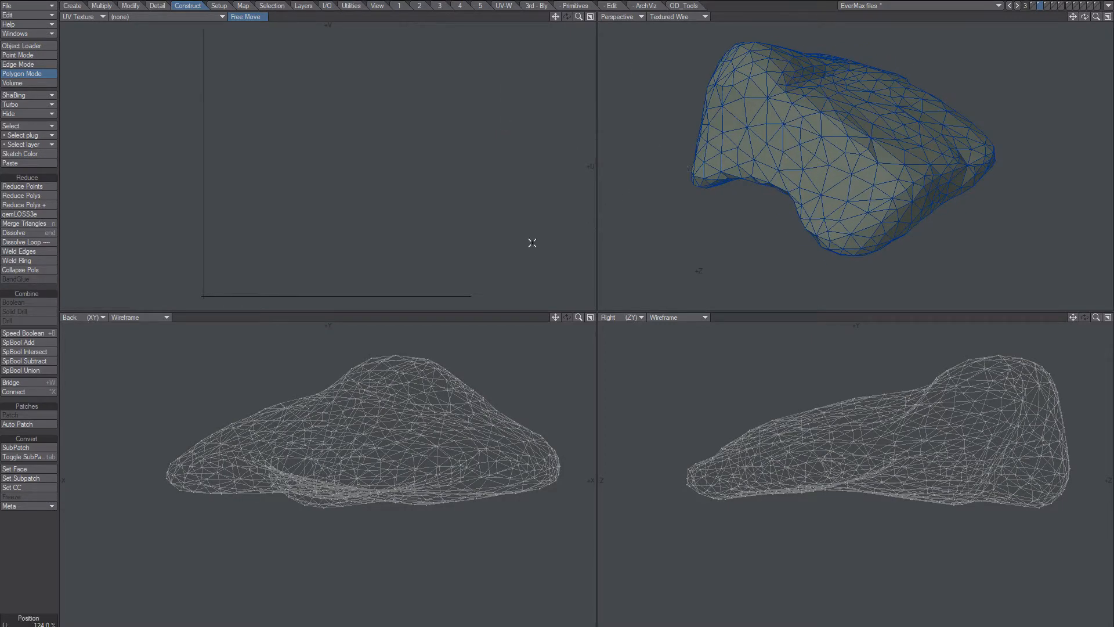
# Try generating atlas seams on the lightly smoothed rock with plg Make UV, then leave the tool without making the UV.
pyautogui.hotkey('shift', 'z')
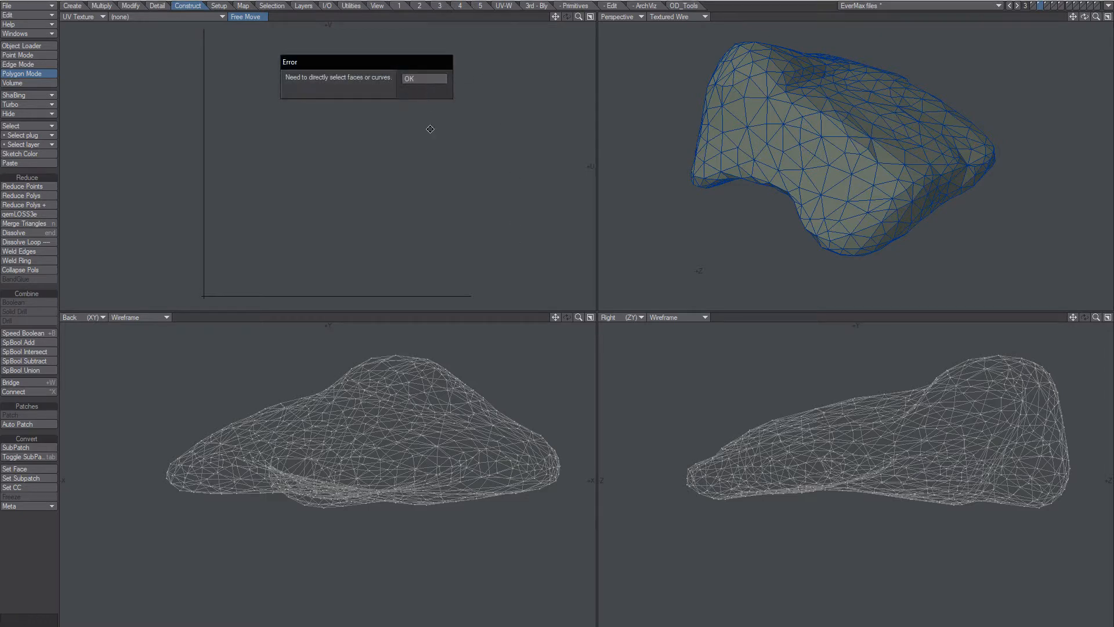
pyautogui.click(423, 79)
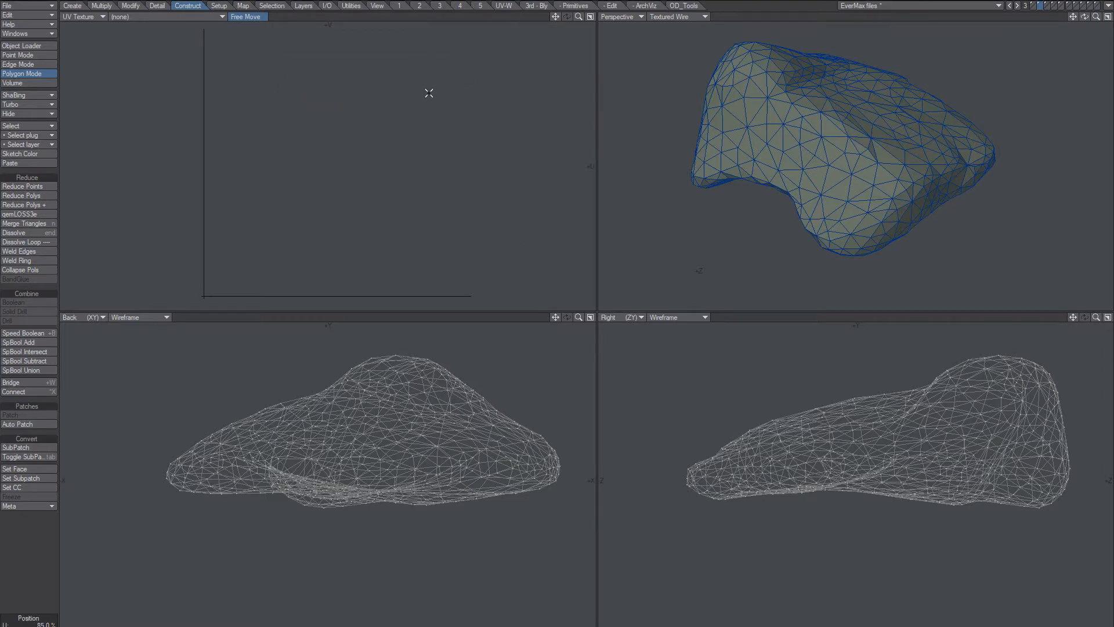
pyautogui.press('n')
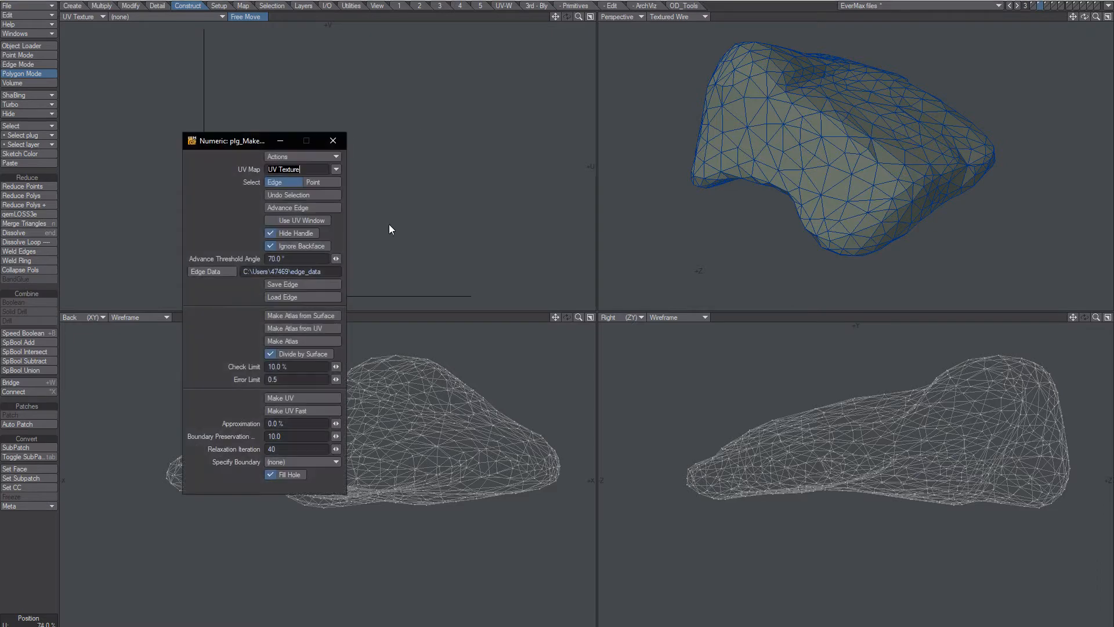
pyautogui.click(288, 343)
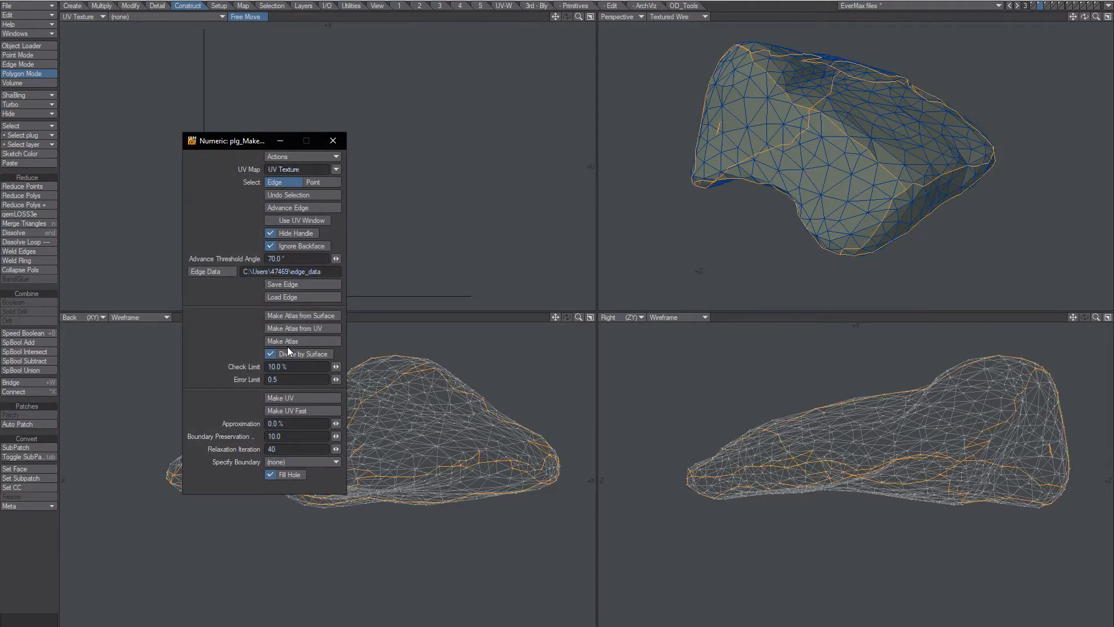
pyautogui.keyDown('alt'); pyautogui.moveTo(828, 149); pyautogui.dragTo(827, 192); pyautogui.keyUp('alt')
pyautogui.click(332, 141)
pyautogui.press('/')
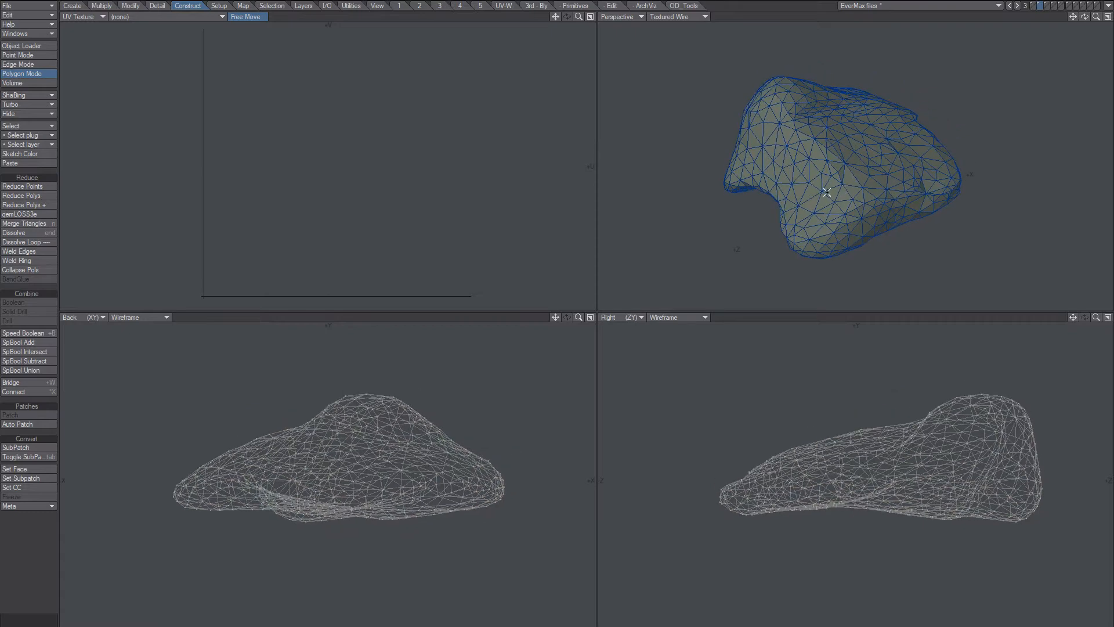
# Smooth the rock once more with strength 2 and 6 iterations.
pyautogui.hotkey('shift', 'm')
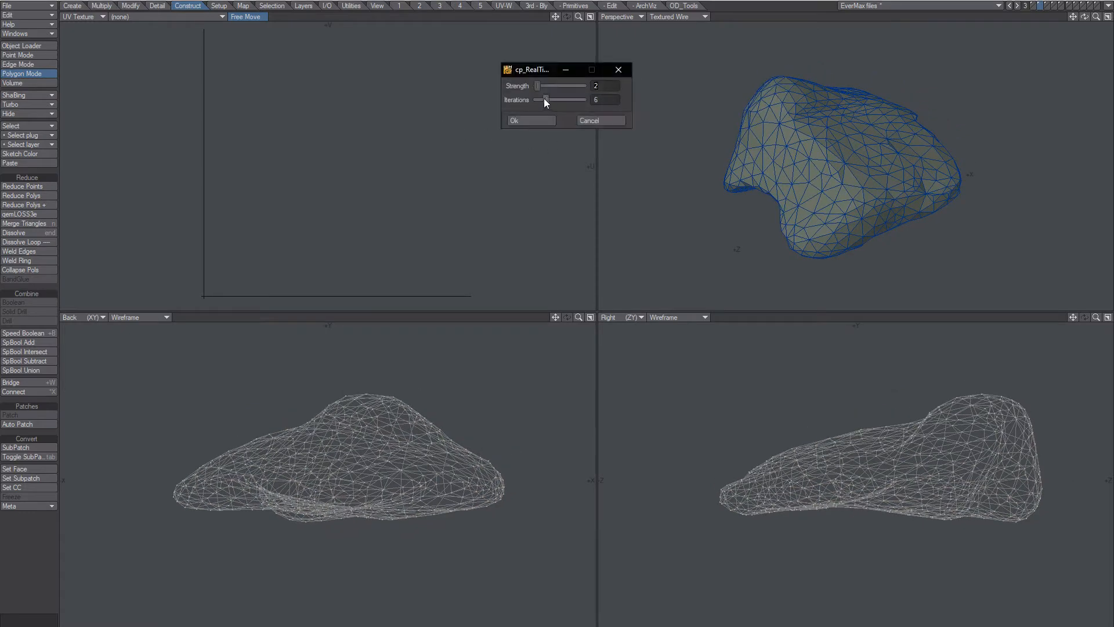
pyautogui.click(544, 99)
pyautogui.click(531, 120)
# Lasso-select the polygons of the smoothed rock's narrow front side and add those of its broad back side.
pyautogui.moveTo(824, 145)
pyautogui.keyDown('alt'); pyautogui.mouseDown()
pyautogui.moveTo(871, 149)
pyautogui.moveTo(831, 148)
pyautogui.moveTo(841, 159)
pyautogui.mouseUp(); pyautogui.keyUp('alt')
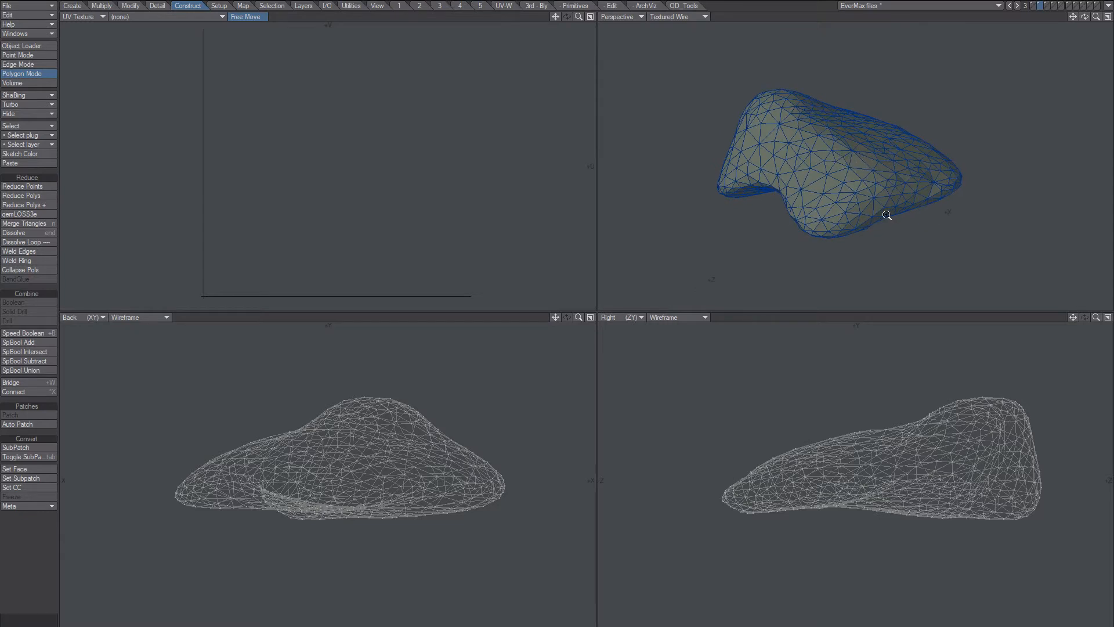
pyautogui.keyDown('alt'); pyautogui.moveTo(846, 208); pyautogui.dragTo(896, 236); pyautogui.keyUp('alt')
pyautogui.moveTo(977, 204); pyautogui.dragTo(985, 210, button='right')
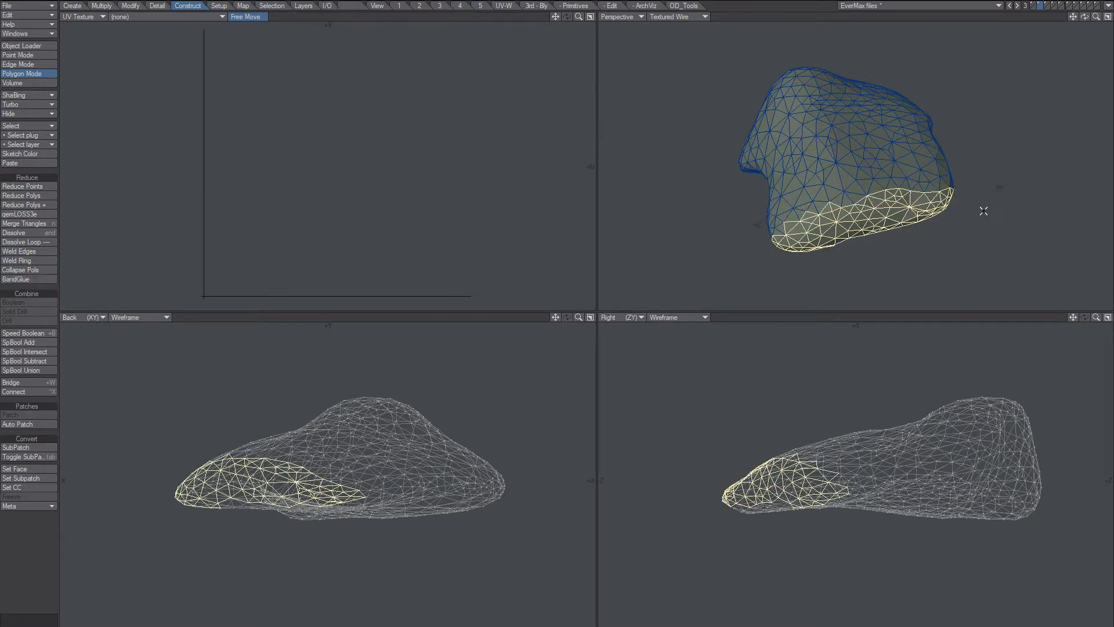
pyautogui.keyDown('alt'); pyautogui.moveTo(850, 228); pyautogui.dragTo(870, 225); pyautogui.keyUp('alt')
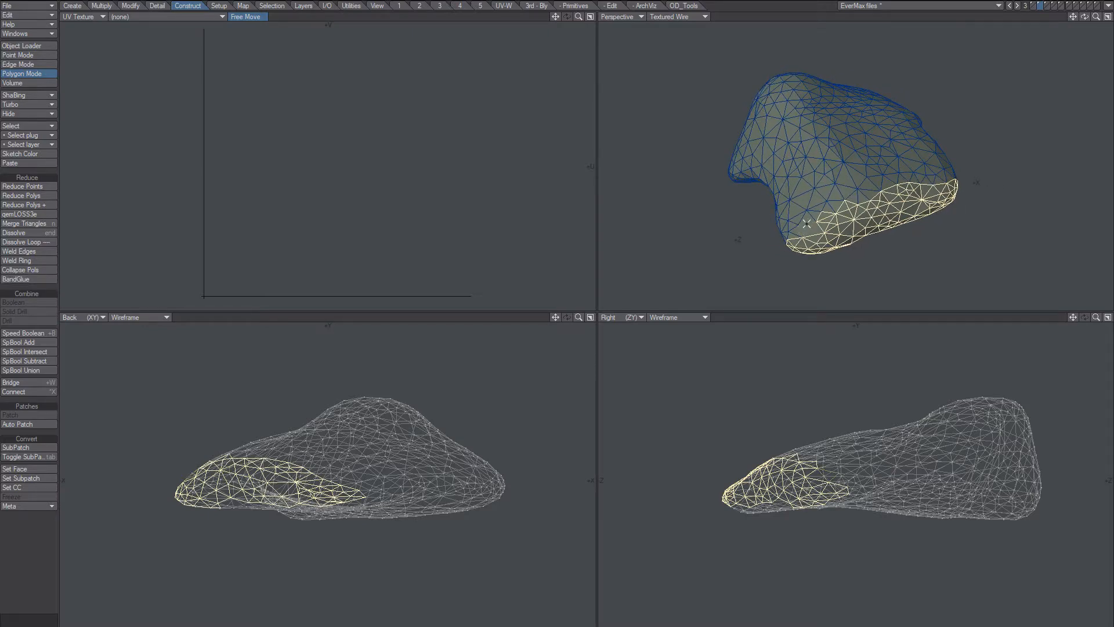
pyautogui.keyDown('alt'); pyautogui.moveTo(797, 233); pyautogui.dragTo(866, 117); pyautogui.keyUp('alt')
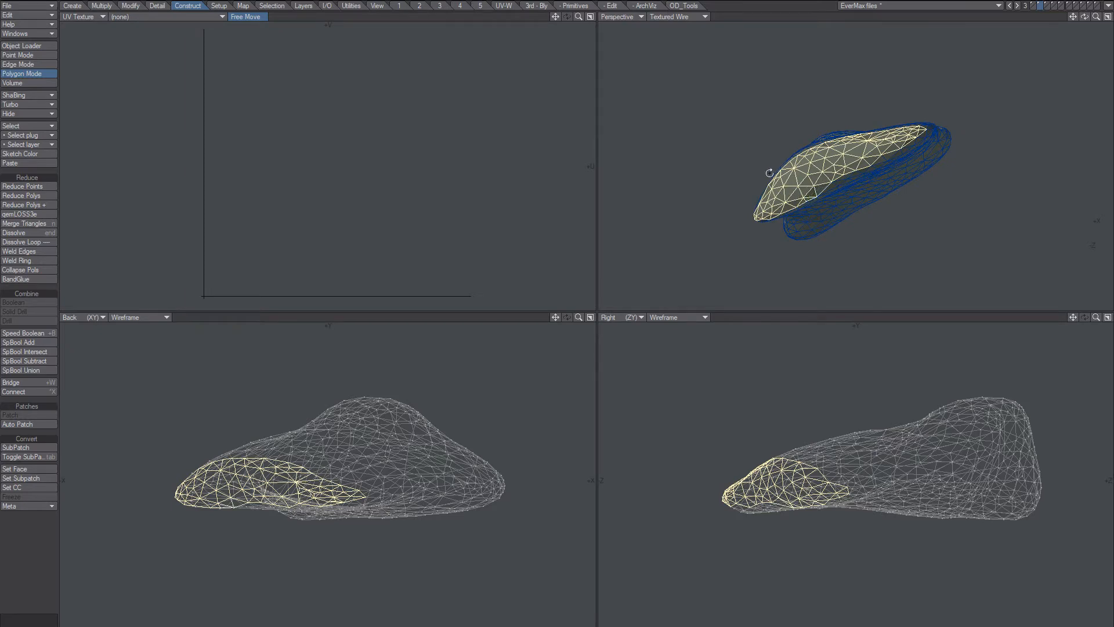
pyautogui.keyDown('alt'); pyautogui.moveTo(770, 173); pyautogui.dragTo(884, 197); pyautogui.keyUp('alt')
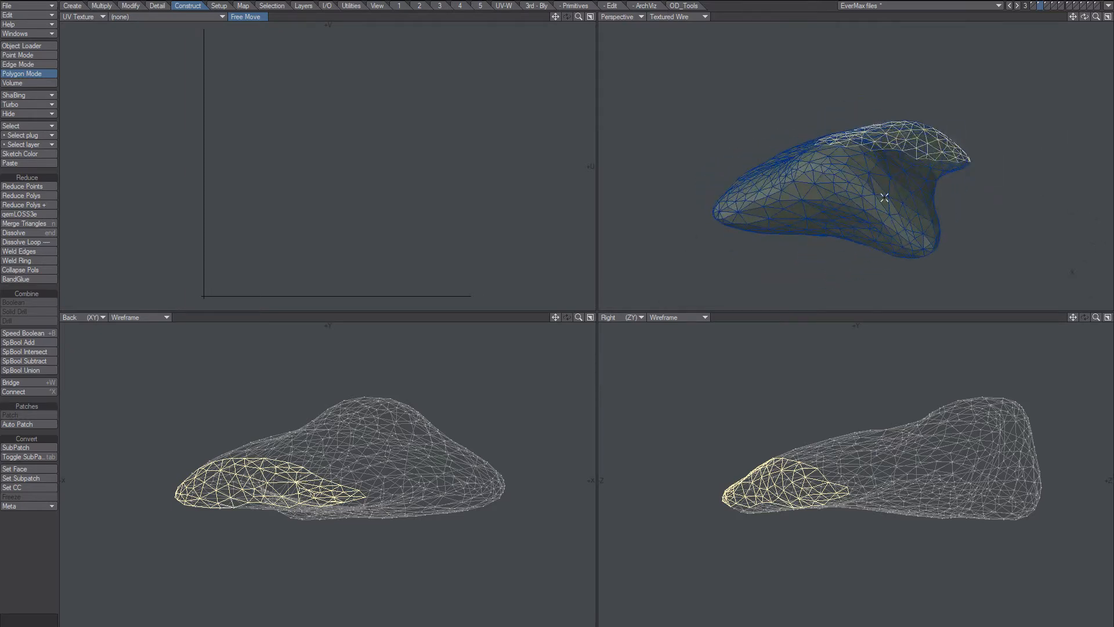
pyautogui.moveTo(943, 249)
pyautogui.keyDown('shift'); pyautogui.mouseDown(button='right')
pyautogui.moveTo(845, 162)
pyautogui.moveTo(990, 261)
pyautogui.mouseUp(button='right'); pyautogui.keyUp('shift')
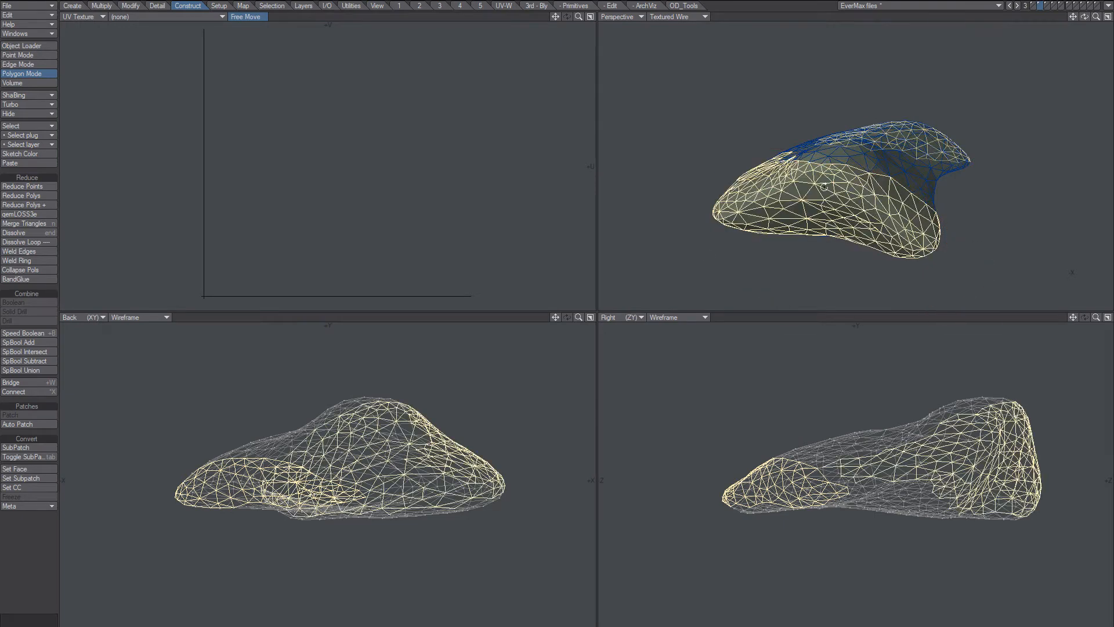
pyautogui.keyDown('alt'); pyautogui.moveTo(852, 203); pyautogui.dragTo(855, 215); pyautogui.keyUp('alt')
pyautogui.moveTo(841, 177)
pyautogui.keyDown('shift'); pyautogui.mouseDown(button='right')
pyautogui.moveTo(867, 172)
pyautogui.moveTo(853, 185)
pyautogui.mouseUp(button='right'); pyautogui.keyUp('shift')
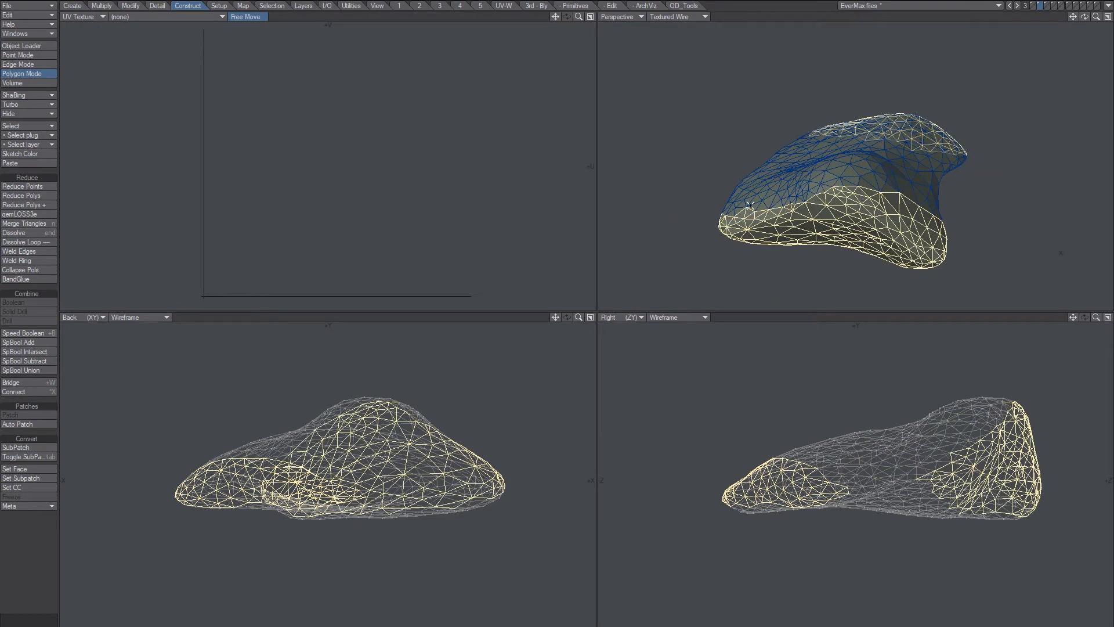
pyautogui.keyDown('alt'); pyautogui.moveTo(750, 204); pyautogui.dragTo(810, 188); pyautogui.keyUp('alt')
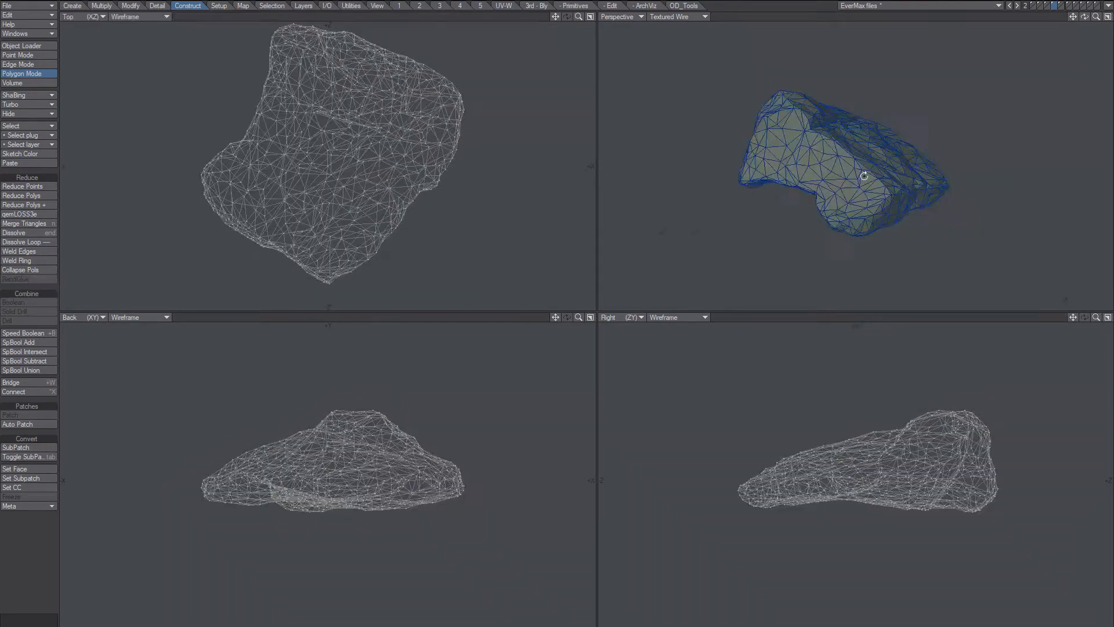
# On the unsmoothed low-poly rock, select the polygons along the narrow front side and deselect the extra ones around the corner.
pyautogui.keyDown('alt'); pyautogui.moveTo(866, 176); pyautogui.dragTo(828, 198); pyautogui.keyUp('alt')
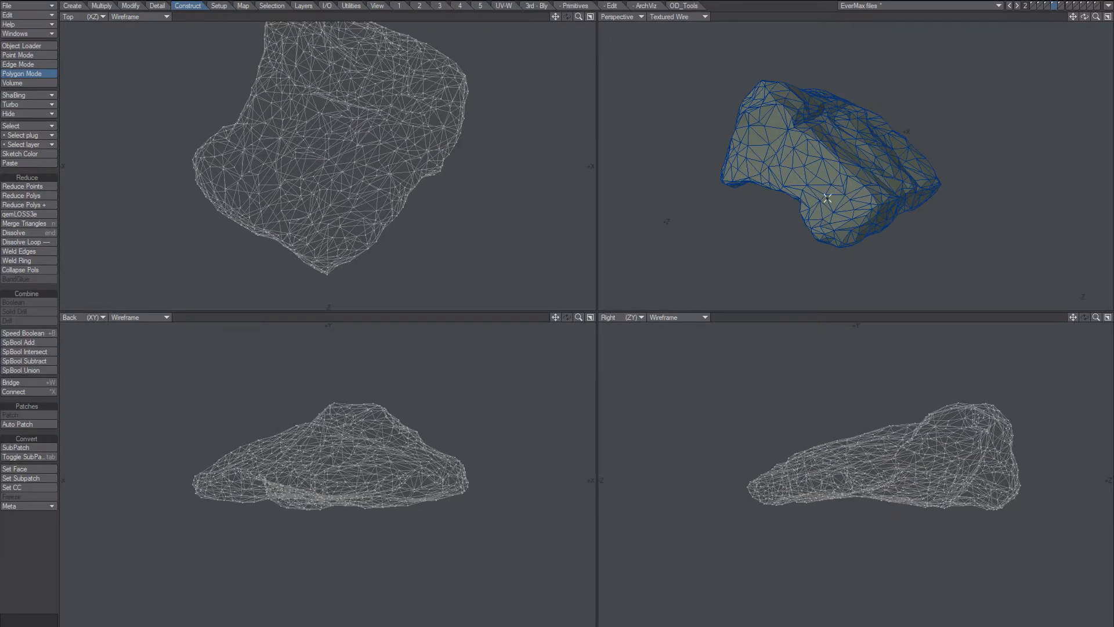
pyautogui.hotkey('shift', "'")
pyautogui.press('/')
pyautogui.moveTo(1044, 138)
pyautogui.keyDown('ctrl'); pyautogui.keyDown('alt'); pyautogui.mouseDown()
pyautogui.moveTo(928, 144)
pyautogui.moveTo(1035, 130)
pyautogui.mouseUp(); pyautogui.keyUp('alt'); pyautogui.keyUp('ctrl')
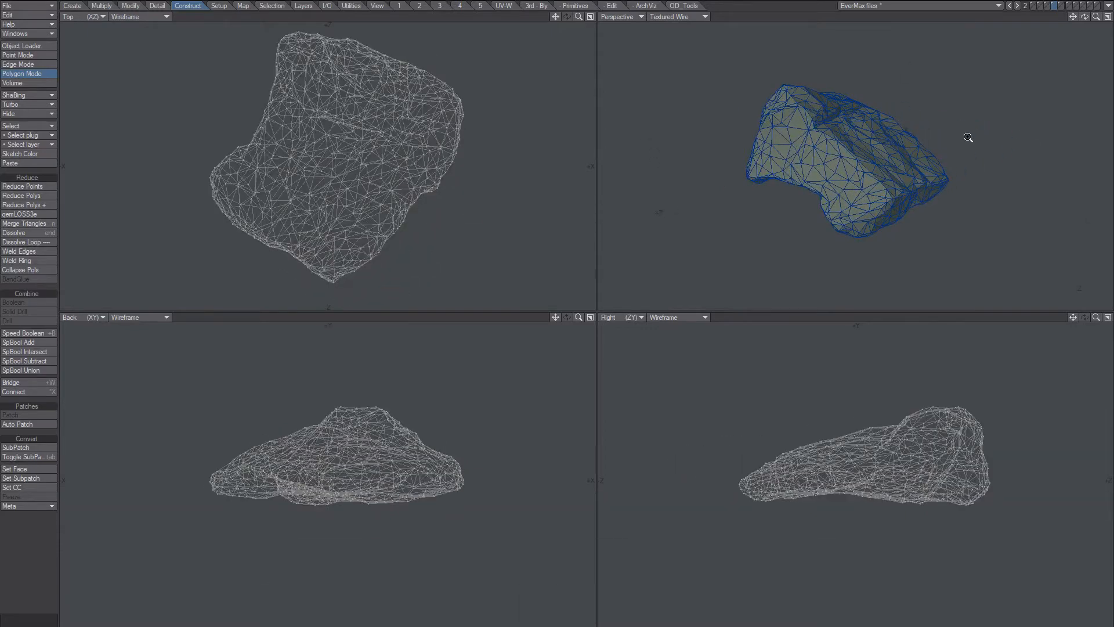
pyautogui.keyDown('alt'); pyautogui.moveTo(892, 196); pyautogui.dragTo(865, 215); pyautogui.keyUp('alt')
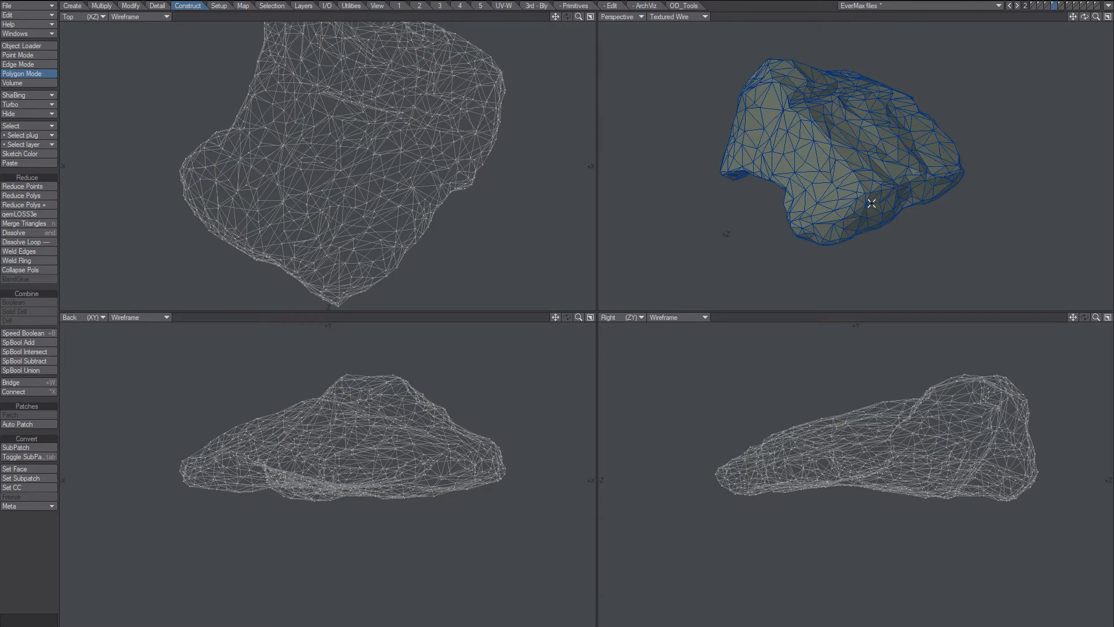
pyautogui.keyDown('alt'); pyautogui.moveTo(872, 203); pyautogui.dragTo(868, 209); pyautogui.keyUp('alt')
pyautogui.keyDown('alt'); pyautogui.moveTo(863, 200); pyautogui.dragTo(867, 214); pyautogui.keyUp('alt')
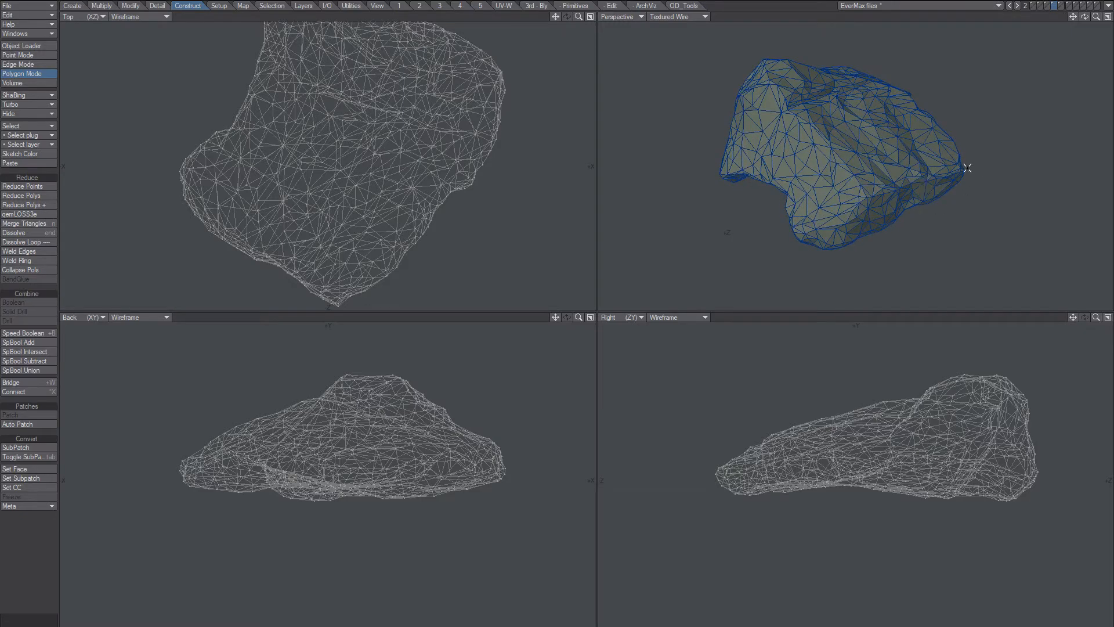
pyautogui.moveTo(967, 184); pyautogui.dragTo(749, 201, button='right')
pyautogui.moveTo(873, 228)
pyautogui.keyDown('alt'); pyautogui.mouseDown()
pyautogui.moveTo(911, 239)
pyautogui.moveTo(878, 235)
pyautogui.mouseUp(); pyautogui.keyUp('alt')
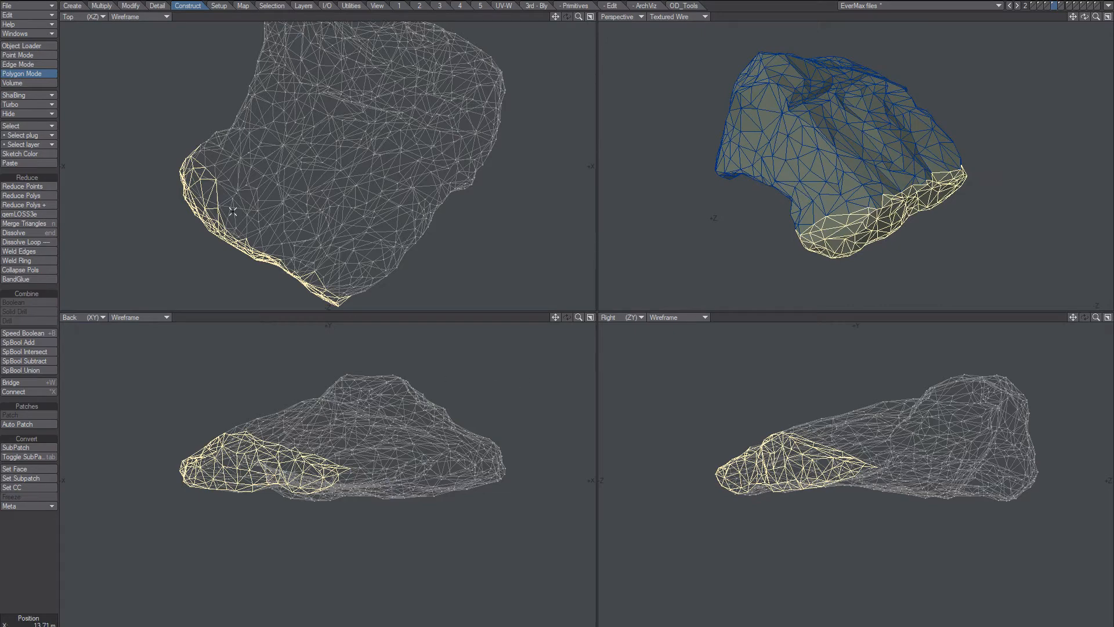
pyautogui.moveTo(233, 212)
pyautogui.mouseDown()
pyautogui.moveTo(199, 172)
pyautogui.moveTo(204, 164)
pyautogui.moveTo(192, 164)
pyautogui.mouseUp()
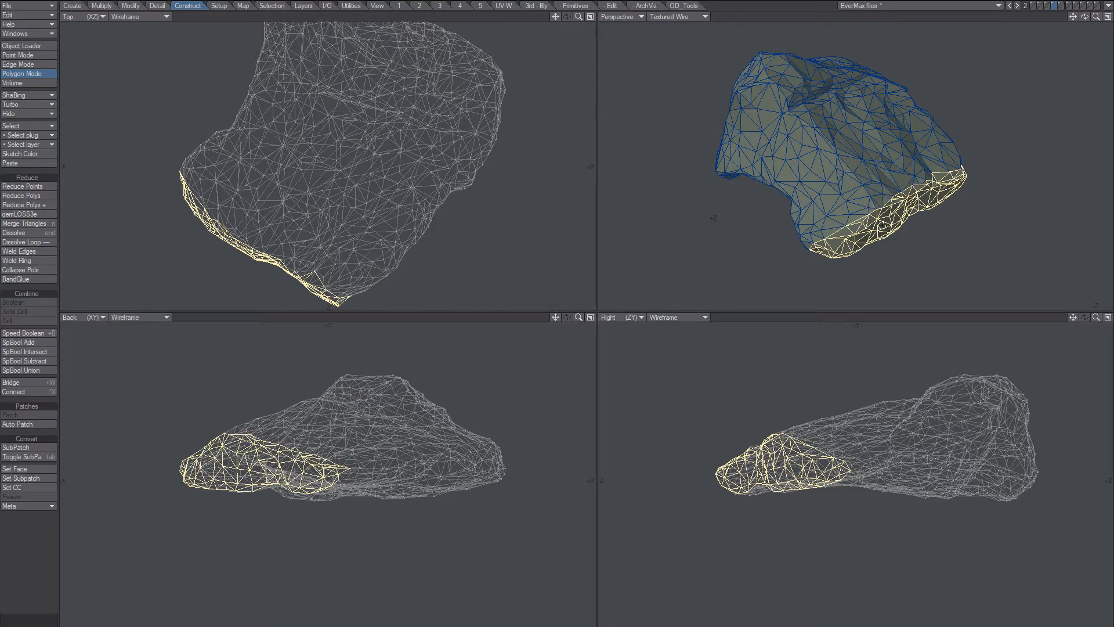
# Add the polygons of the rock's broad back side to the selection, filling in the ones missed around its crevice.
pyautogui.moveTo(870, 209)
pyautogui.keyDown('alt'); pyautogui.mouseDown()
pyautogui.moveTo(878, 142)
pyautogui.moveTo(863, 229)
pyautogui.mouseUp(); pyautogui.keyUp('alt')
pyautogui.scroll(2, 901, 161)
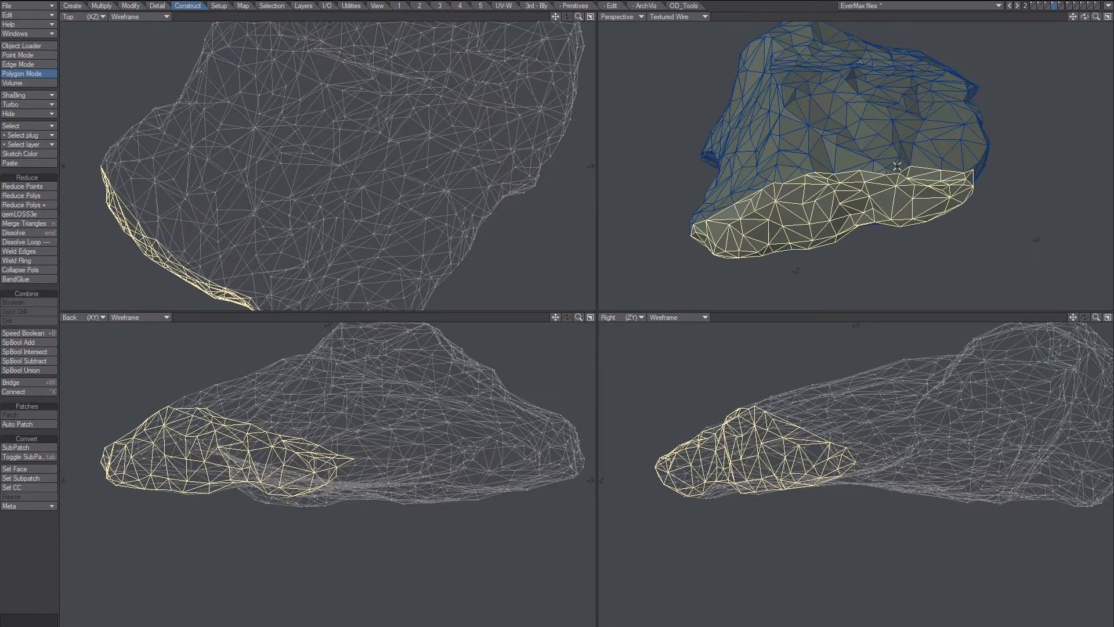
pyautogui.scroll(-2, 900, 160)
pyautogui.keyDown('alt'); pyautogui.moveTo(900, 161); pyautogui.dragTo(793, 138); pyautogui.keyUp('alt')
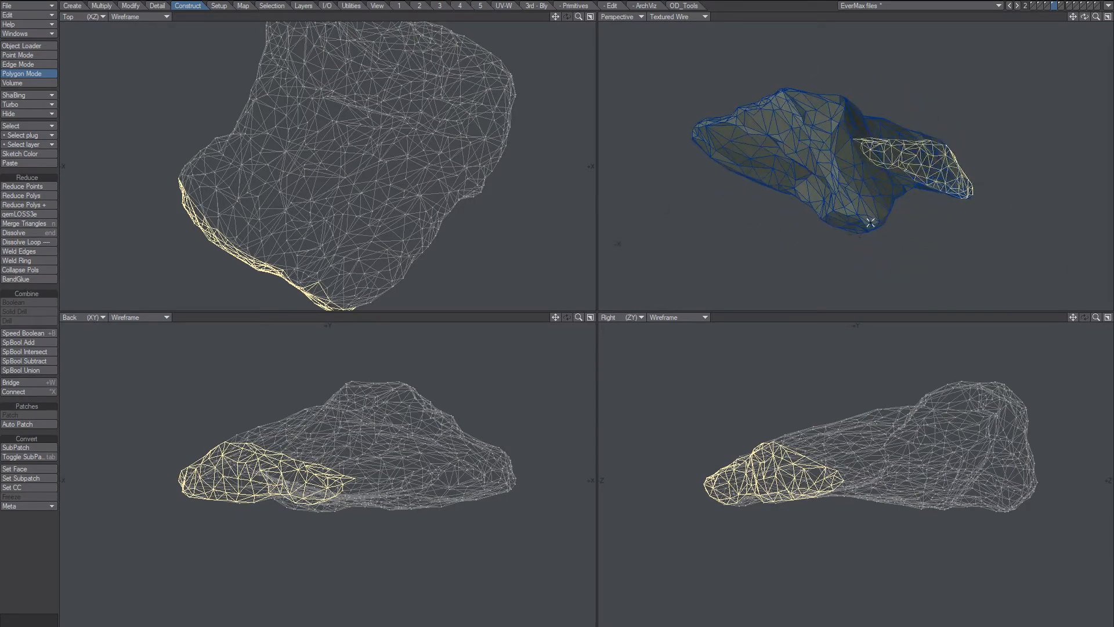
pyautogui.moveTo(877, 232)
pyautogui.mouseDown(button='right')
pyautogui.moveTo(835, 127)
pyautogui.moveTo(764, 80)
pyautogui.moveTo(790, 311)
pyautogui.moveTo(874, 217)
pyautogui.mouseUp(button='right')
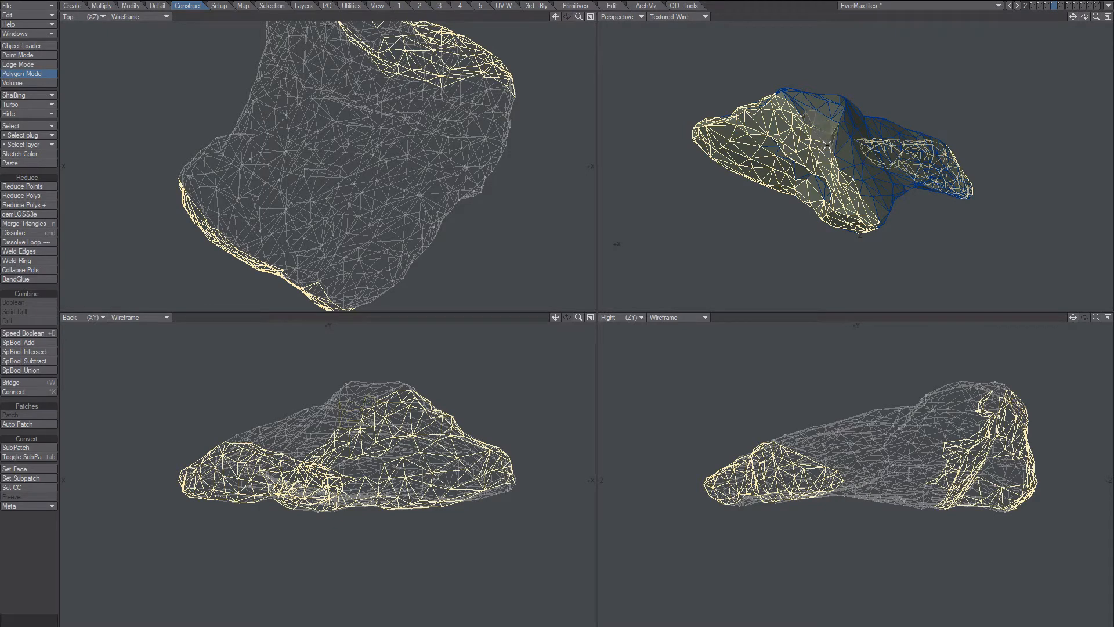
pyautogui.keyDown('alt'); pyautogui.moveTo(827, 139); pyautogui.dragTo(880, 116); pyautogui.keyUp('alt')
pyautogui.scroll(5, 810, 149)
pyautogui.keyDown('shift'); pyautogui.click(817, 127); pyautogui.keyUp('shift')
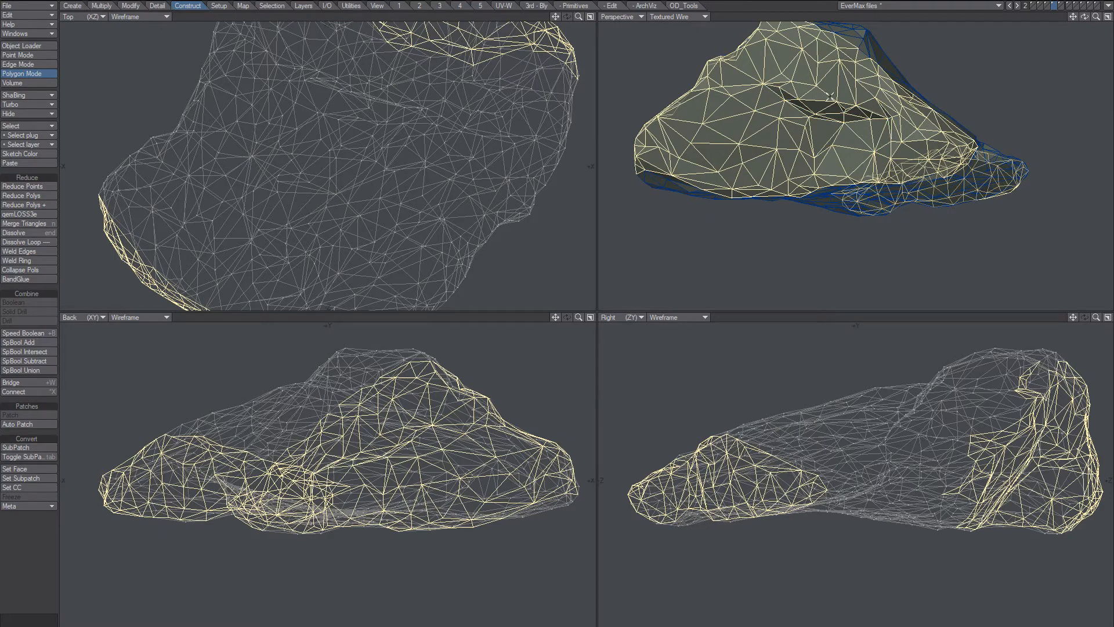
# Inspect both selected polygon regions from all sides and convert them to a selection of their outline edges.
pyautogui.keyDown('alt'); pyautogui.moveTo(846, 161); pyautogui.dragTo(832, 251); pyautogui.keyUp('alt')
pyautogui.moveTo(906, 232)
pyautogui.keyDown('alt'); pyautogui.mouseDown()
pyautogui.moveTo(897, 260)
pyautogui.moveTo(924, 186)
pyautogui.moveTo(881, 220)
pyautogui.moveTo(930, 183)
pyautogui.mouseUp(); pyautogui.keyUp('alt')
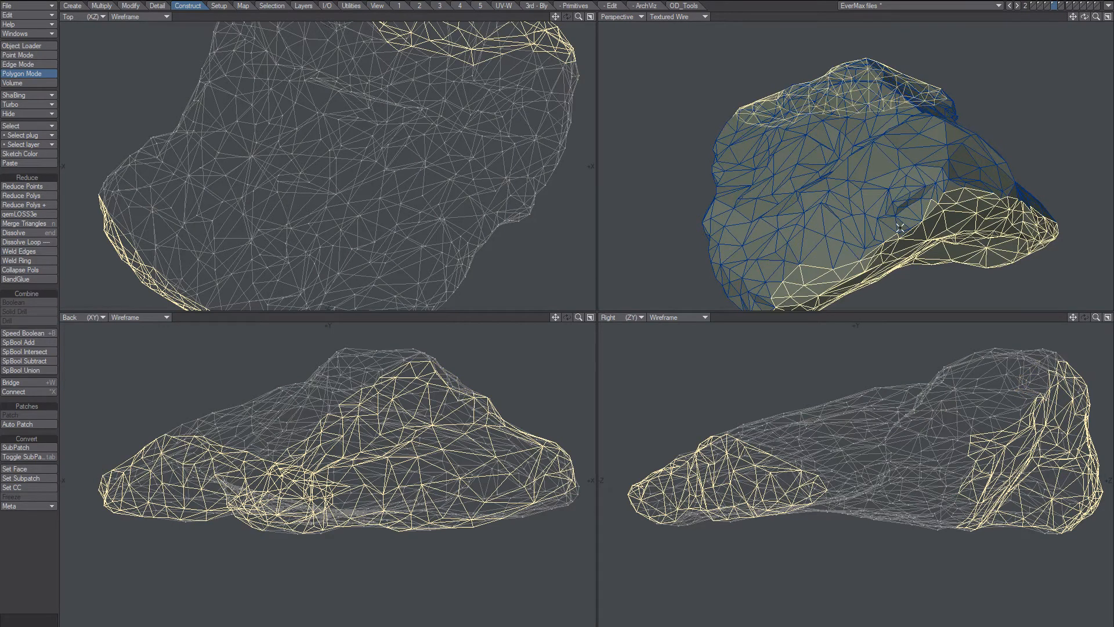
pyautogui.keyDown('alt'); pyautogui.moveTo(901, 233); pyautogui.dragTo(864, 216); pyautogui.keyUp('alt')
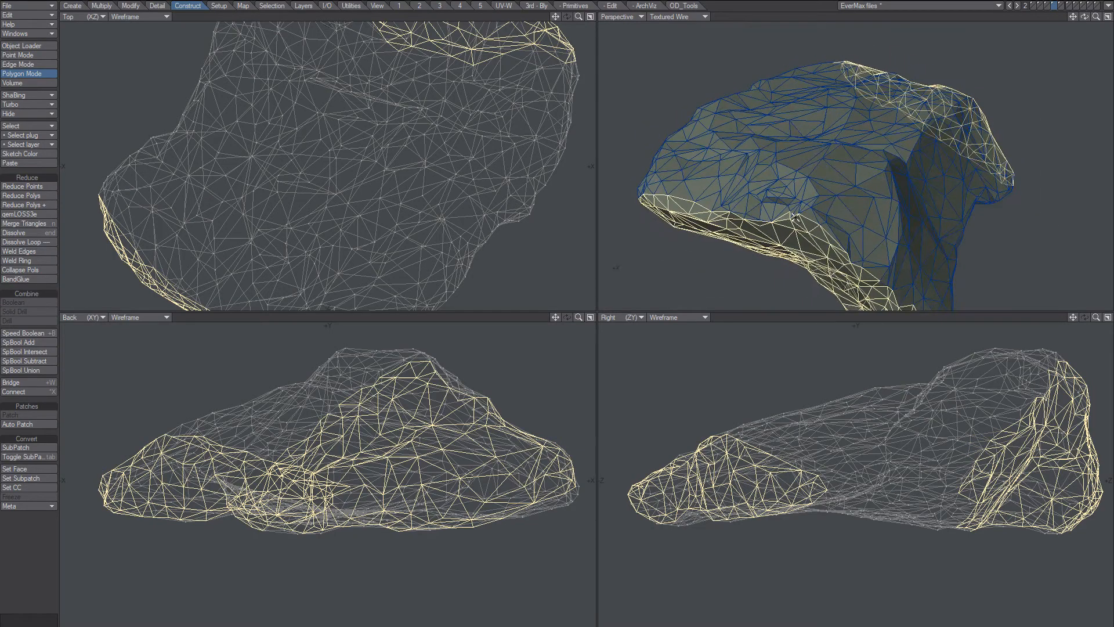
pyautogui.keyDown('alt'); pyautogui.moveTo(976, 201); pyautogui.dragTo(896, 200); pyautogui.keyUp('alt')
pyautogui.keyDown('ctrl'); pyautogui.keyDown('alt'); pyautogui.moveTo(897, 200); pyautogui.dragTo(863, 212); pyautogui.keyUp('alt'); pyautogui.keyUp('ctrl')
pyautogui.keyDown('alt'); pyautogui.moveTo(864, 211); pyautogui.dragTo(782, 245); pyautogui.keyUp('alt')
pyautogui.keyDown('alt'); pyautogui.moveTo(871, 181); pyautogui.dragTo(855, 211); pyautogui.keyUp('alt')
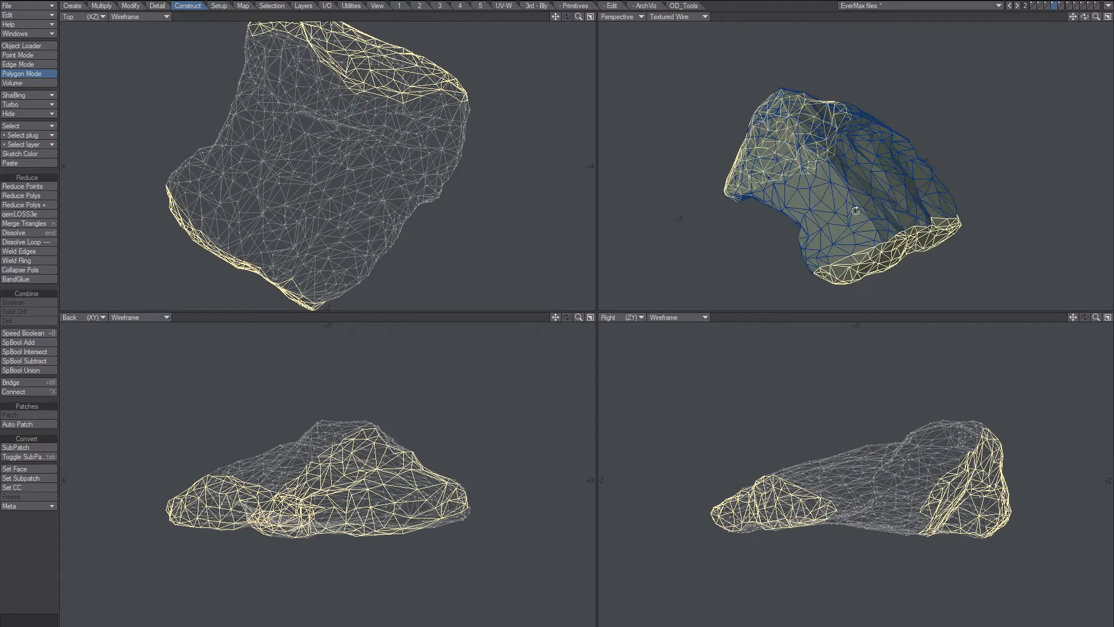
pyautogui.click(27, 127)
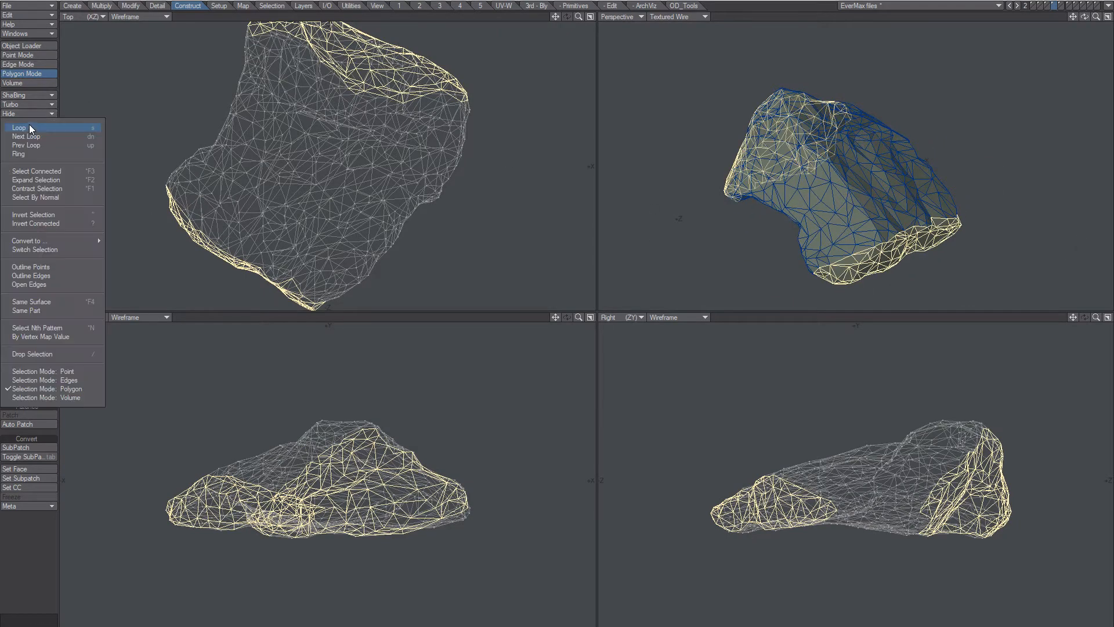
pyautogui.click(48, 275)
# Extend the edge selection with a seam across the top of the rock that links the front and back outlines.
pyautogui.keyDown('alt'); pyautogui.moveTo(841, 177); pyautogui.dragTo(980, 149); pyautogui.keyUp('alt')
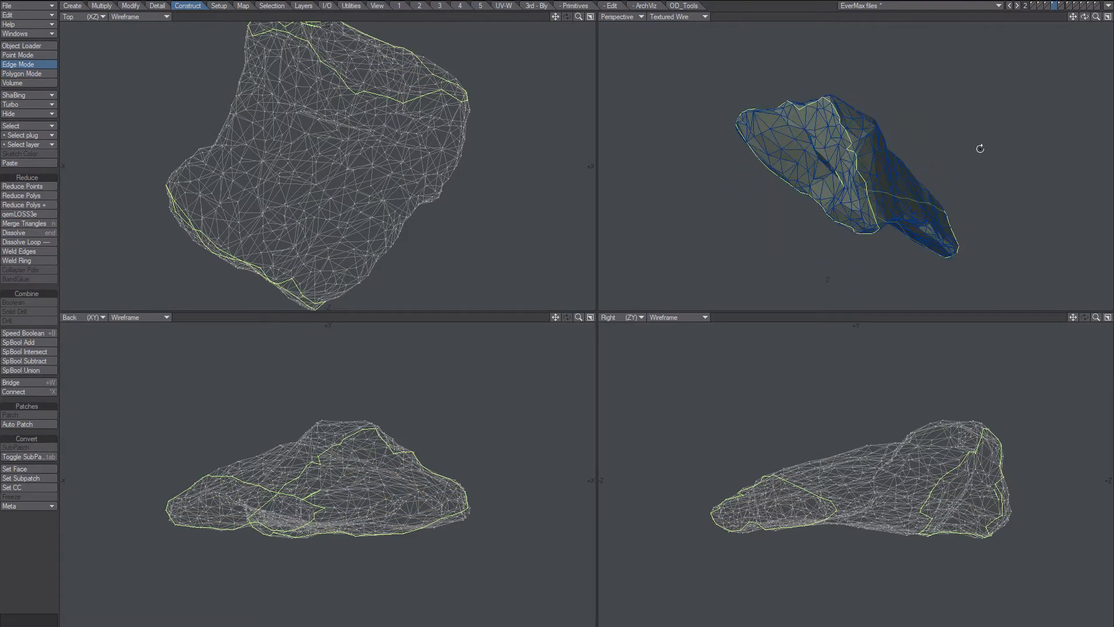
pyautogui.keyDown('alt'); pyautogui.moveTo(820, 187); pyautogui.dragTo(882, 169); pyautogui.keyUp('alt')
pyautogui.keyDown('ctrl'); pyautogui.keyDown('alt'); pyautogui.moveTo(882, 169); pyautogui.dragTo(915, 167); pyautogui.keyUp('alt'); pyautogui.keyUp('ctrl')
pyautogui.press('n')
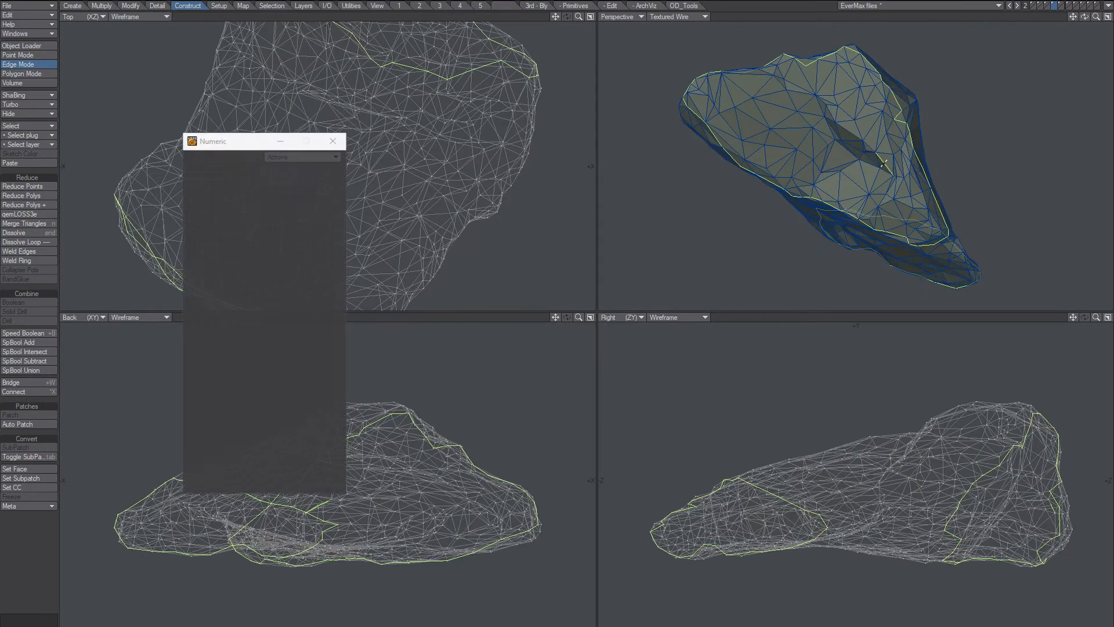
pyautogui.click(334, 140)
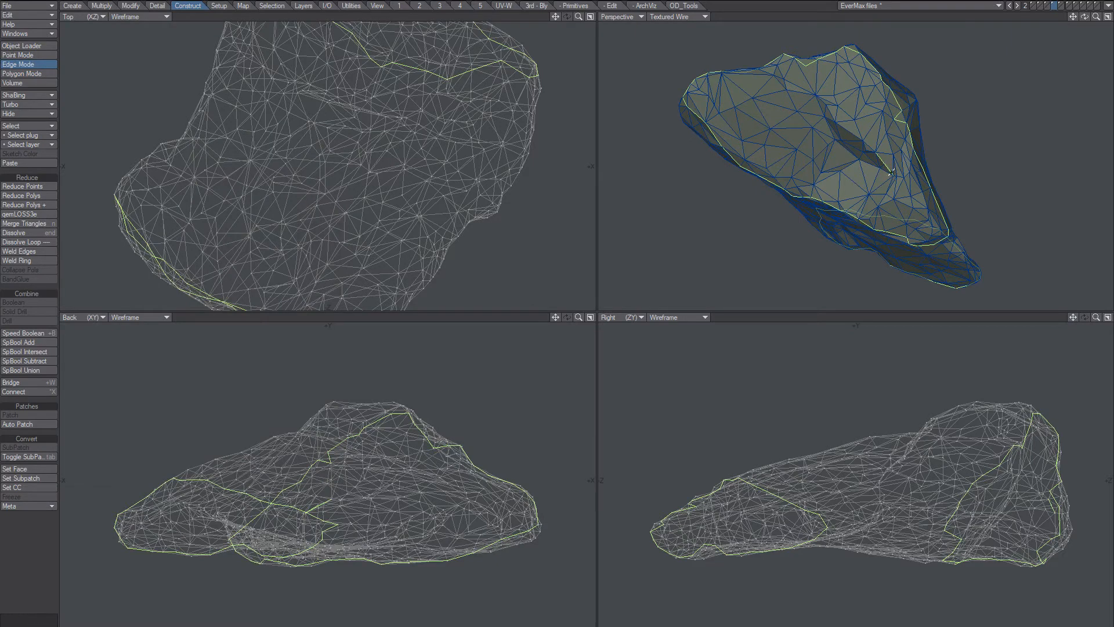
pyautogui.keyDown('alt'); pyautogui.moveTo(888, 165); pyautogui.dragTo(838, 146); pyautogui.keyUp('alt')
pyautogui.scroll(5, 726, 139)
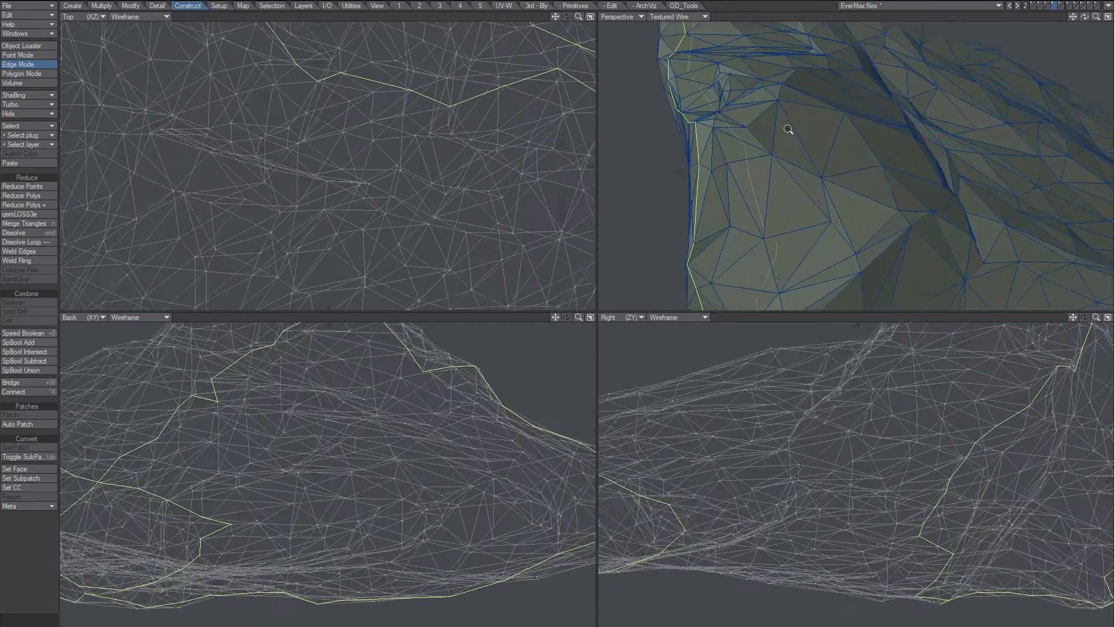
pyautogui.scroll(-4, 929, 167)
pyautogui.keyDown('alt'); pyautogui.moveTo(933, 166); pyautogui.dragTo(769, 232); pyautogui.keyUp('alt')
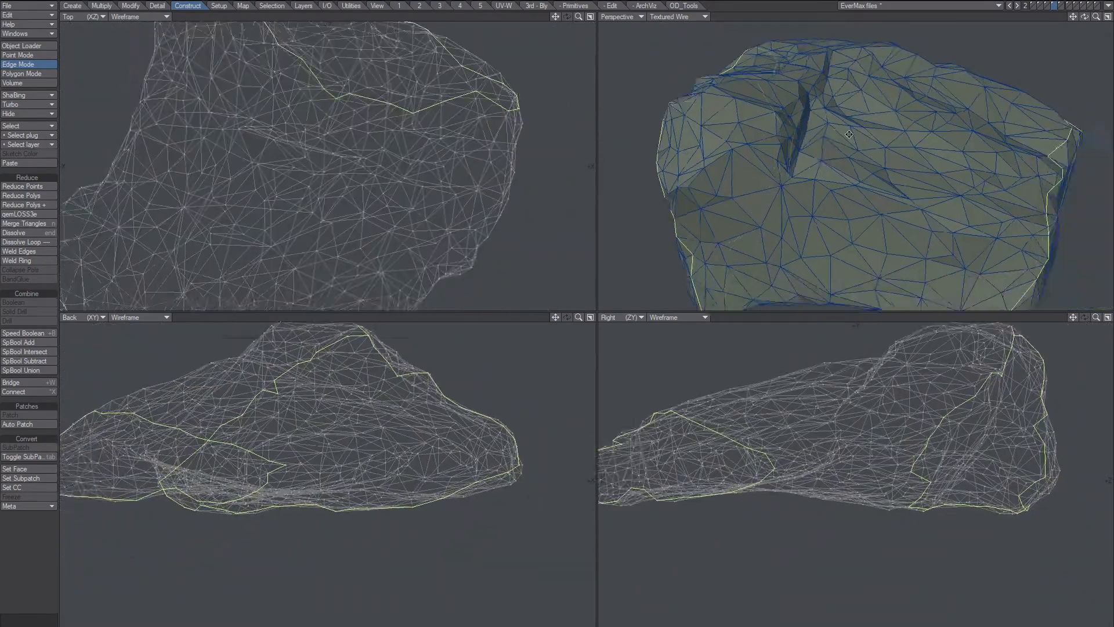
pyautogui.keyDown('alt'); pyautogui.keyDown('shift'); pyautogui.moveTo(952, 140); pyautogui.dragTo(834, 131); pyautogui.keyUp('shift'); pyautogui.keyUp('alt')
pyautogui.keyDown('alt'); pyautogui.moveTo(900, 232); pyautogui.dragTo(779, 184); pyautogui.keyUp('alt')
pyautogui.scroll(-3, 808, 180)
# Switch the top view to a UV texture view and unwrap the rock along the selected seam edges with ABF Unwrap.
pyautogui.click(507, 7)
pyautogui.keyDown('alt'); pyautogui.moveTo(780, 184); pyautogui.dragTo(746, 146); pyautogui.keyUp('alt')
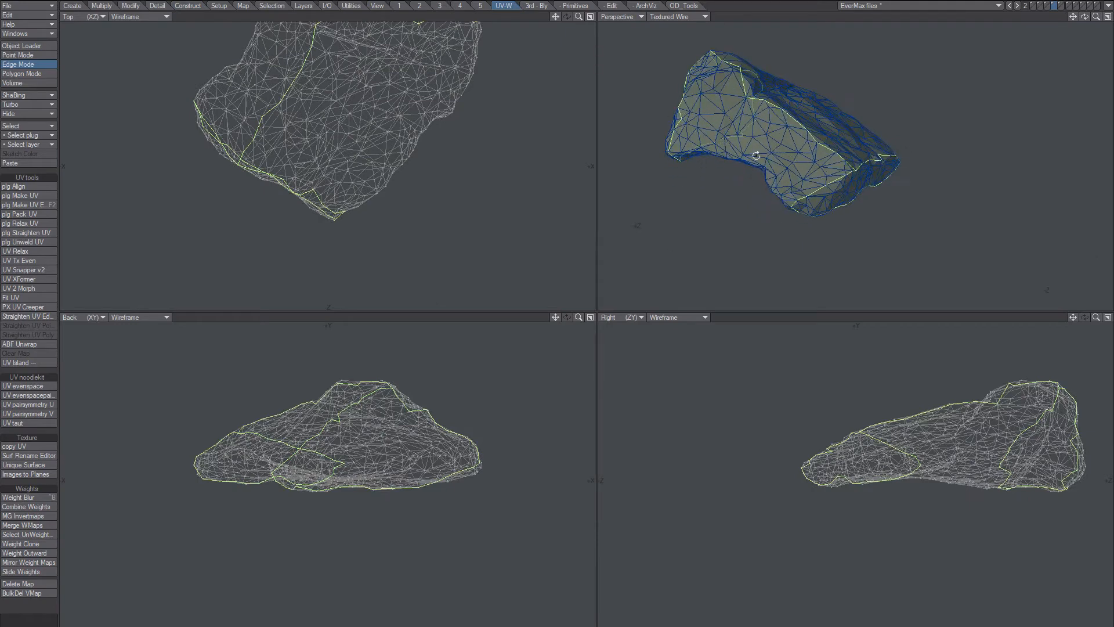
pyautogui.keyDown('alt'); pyautogui.keyDown('shift'); pyautogui.moveTo(433, 131); pyautogui.dragTo(374, 197); pyautogui.keyUp('shift'); pyautogui.keyUp('alt')
pyautogui.scroll(-3, 442, 188)
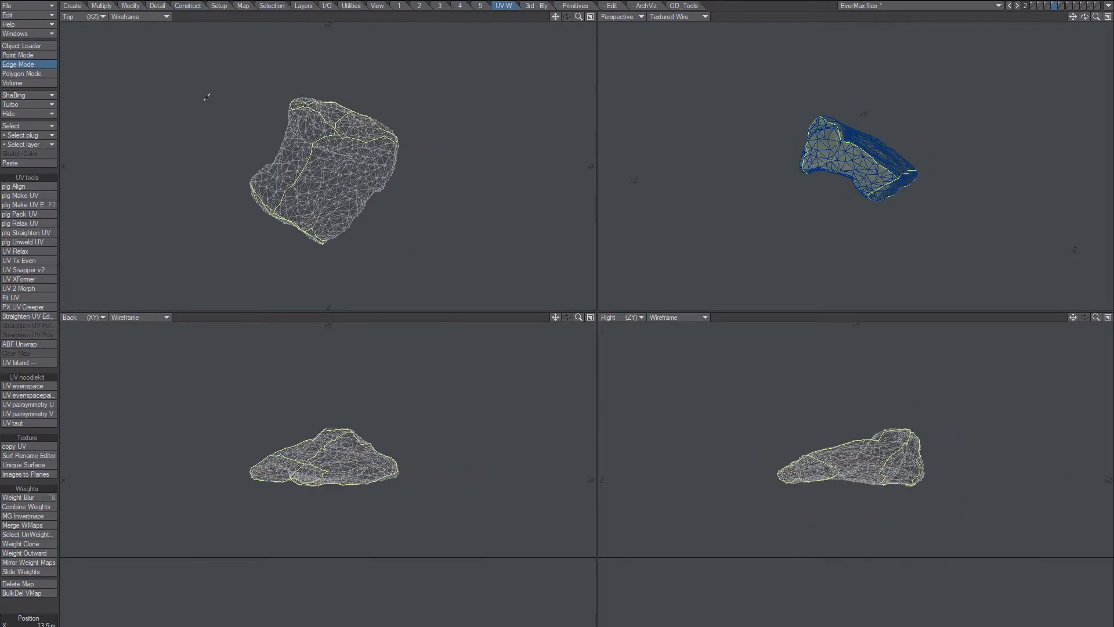
pyautogui.click(90, 16)
pyautogui.click(89, 76)
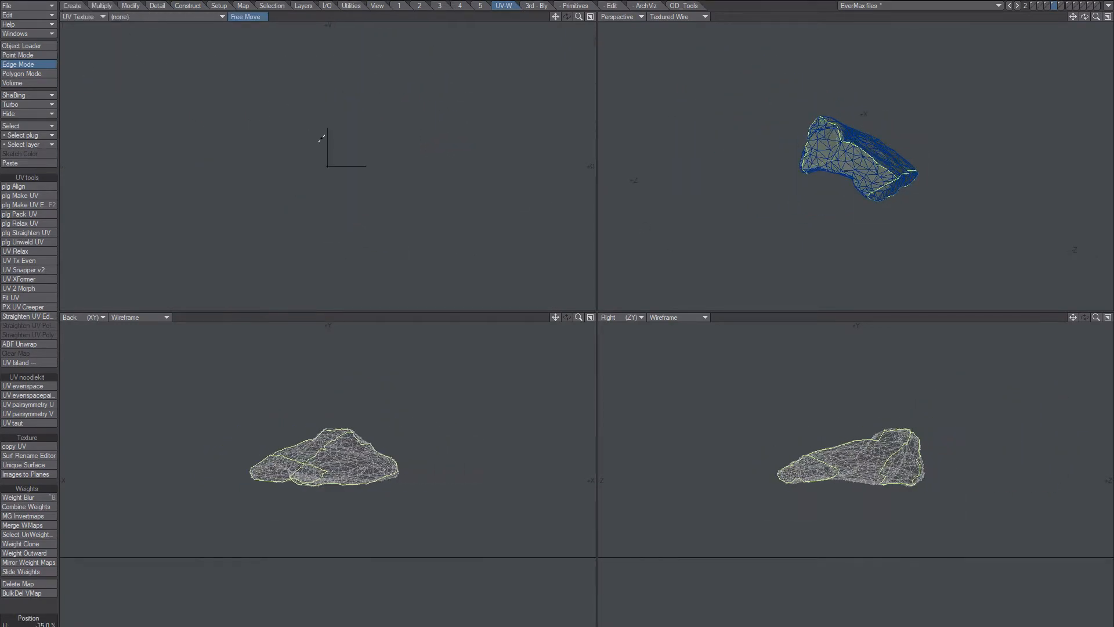
pyautogui.scroll(3, 337, 160)
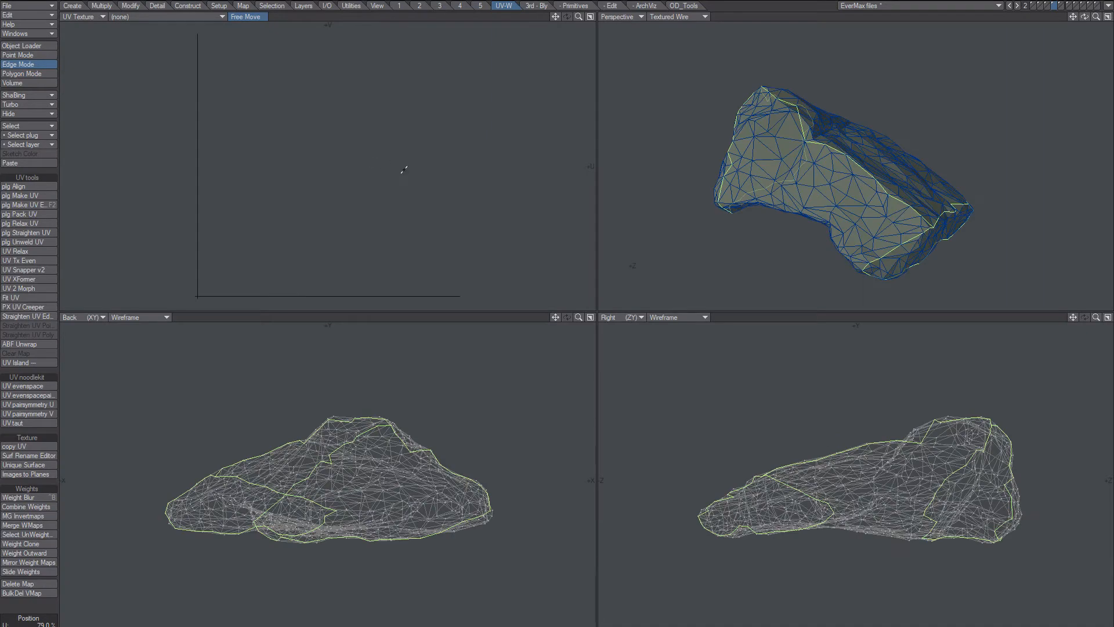
pyautogui.click(30, 346)
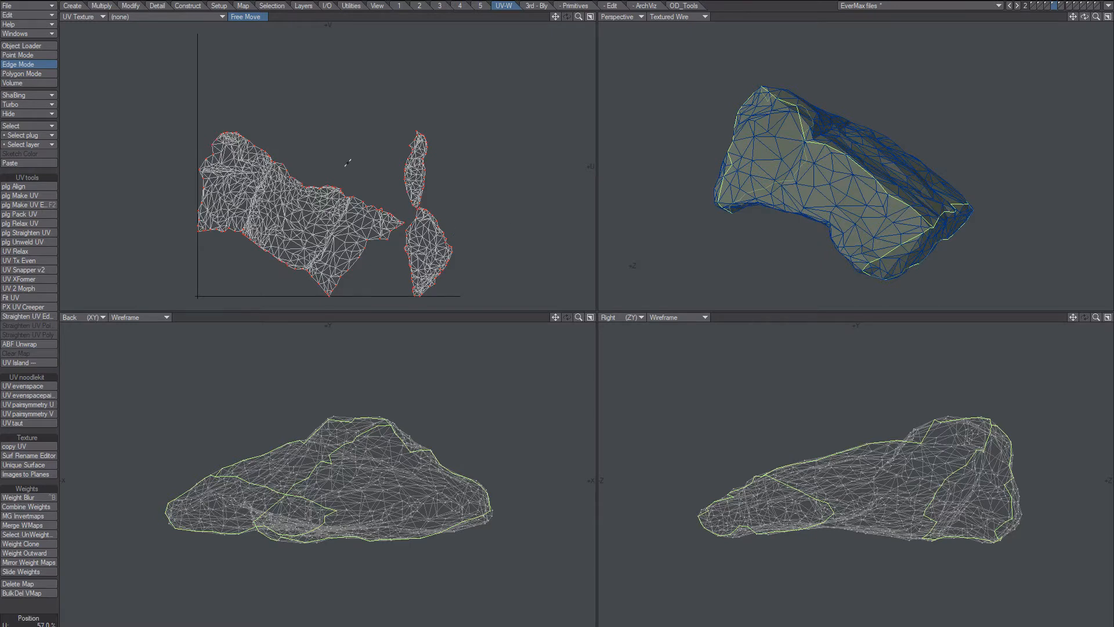
# Drop the edge selection, switch to polygon mode and pack the rock's UV islands with plg Pack UV.
pyautogui.hotkey('ctrl', 'h')
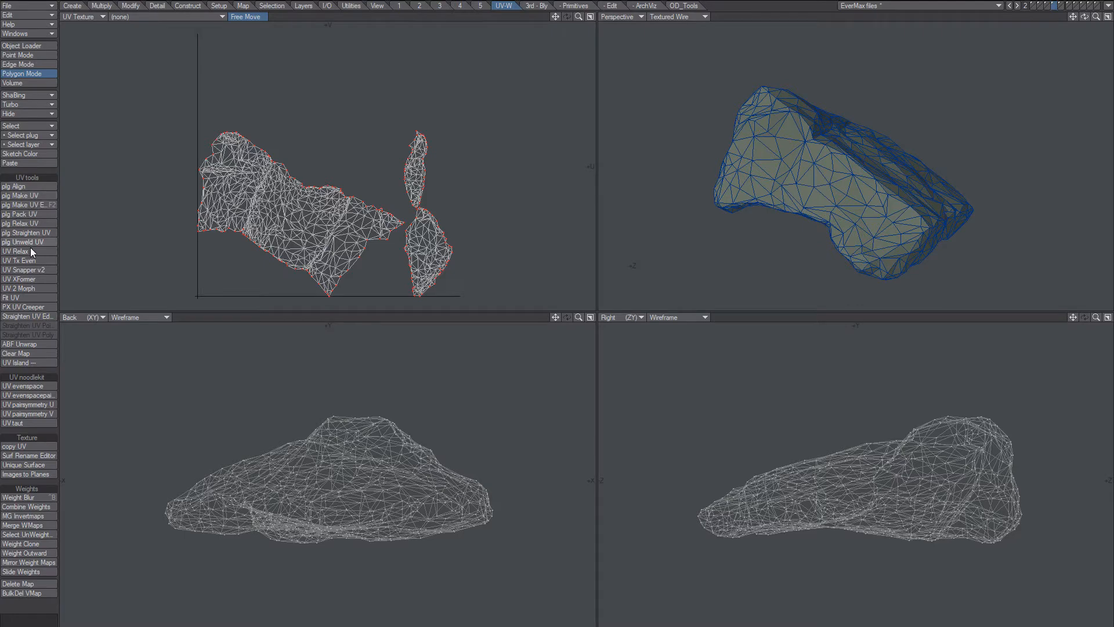
pyautogui.click(34, 214)
pyautogui.click(274, 197)
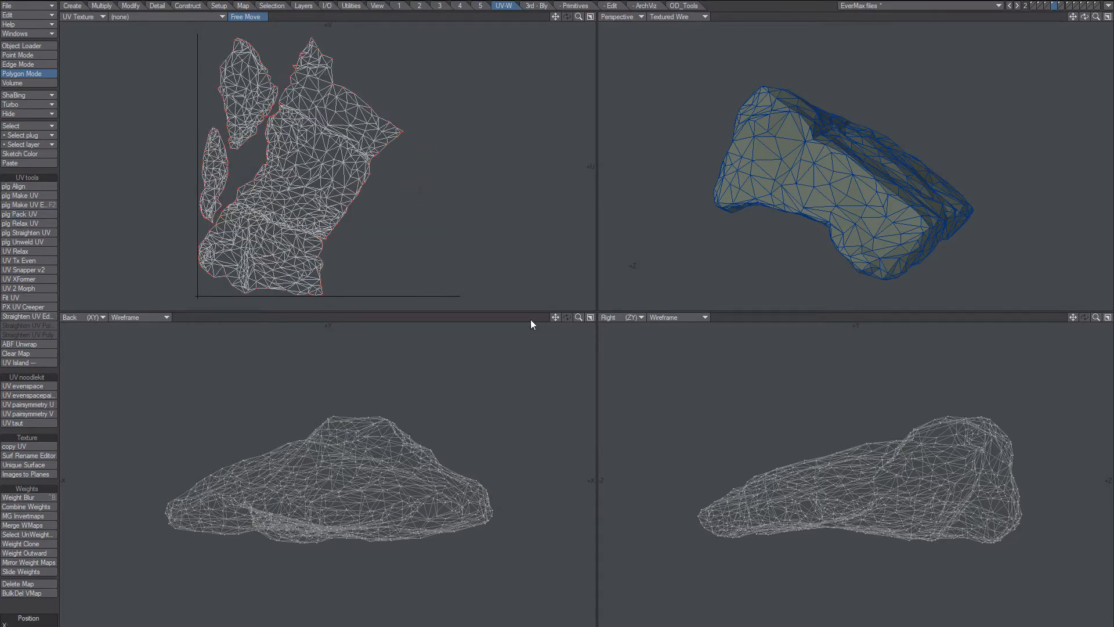
# Set the other rock layer as the background behind the unwrapped low-poly rock and show the perspective view full size.
pyautogui.click(1047, 9)
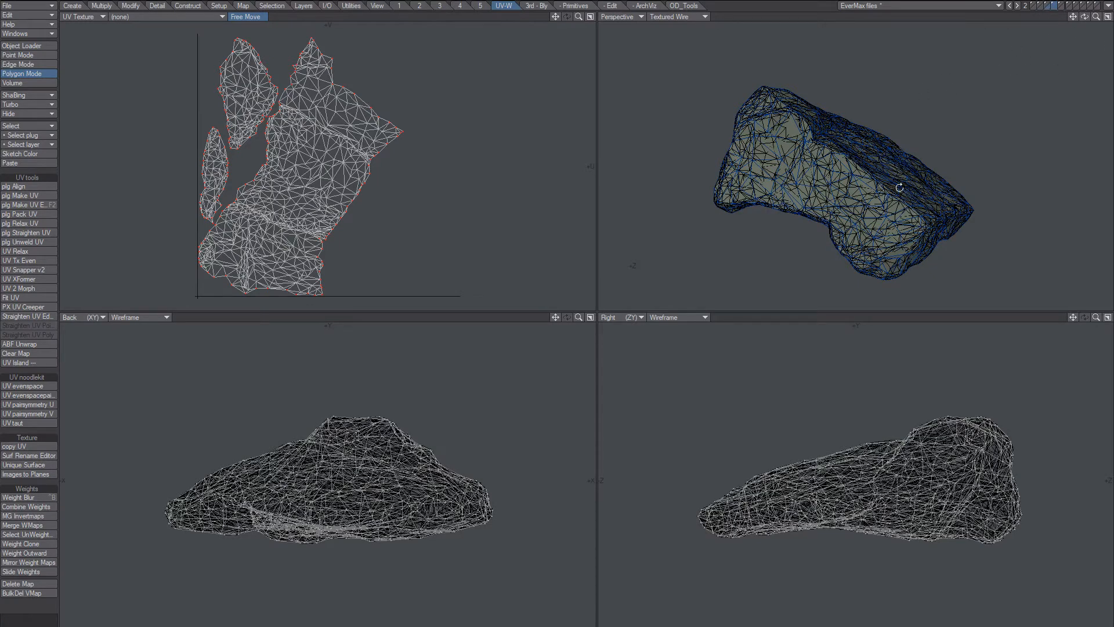
pyautogui.click(1108, 16)
pyautogui.scroll(5, 638, 401)
pyautogui.keyDown('alt'); pyautogui.moveTo(721, 382); pyautogui.dragTo(601, 254); pyautogui.keyUp('alt')
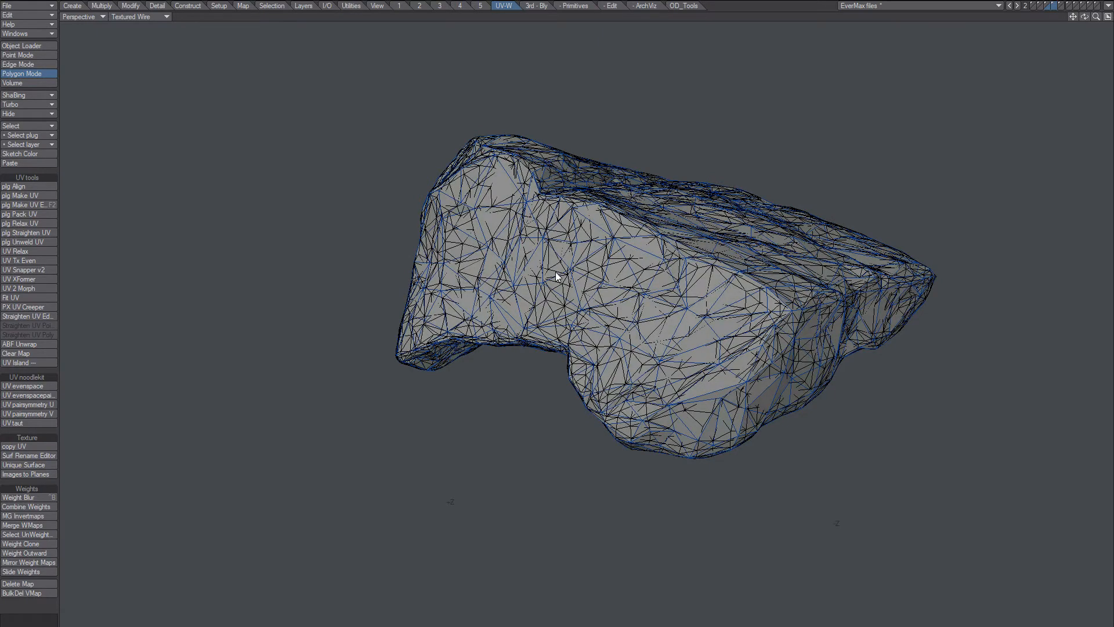
# Try to HeatShrink the low-poly rock onto the background rock in Closest Point mode with an amount of 99%.
pyautogui.press('n')
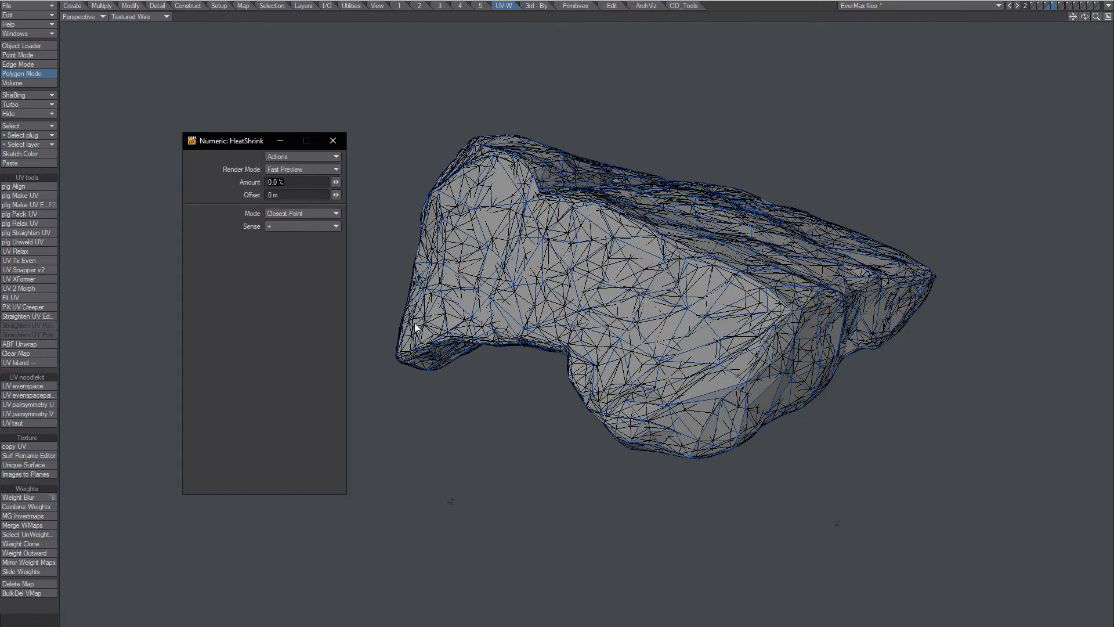
pyautogui.keyDown('alt'); pyautogui.moveTo(713, 313); pyautogui.dragTo(754, 260); pyautogui.keyUp('alt')
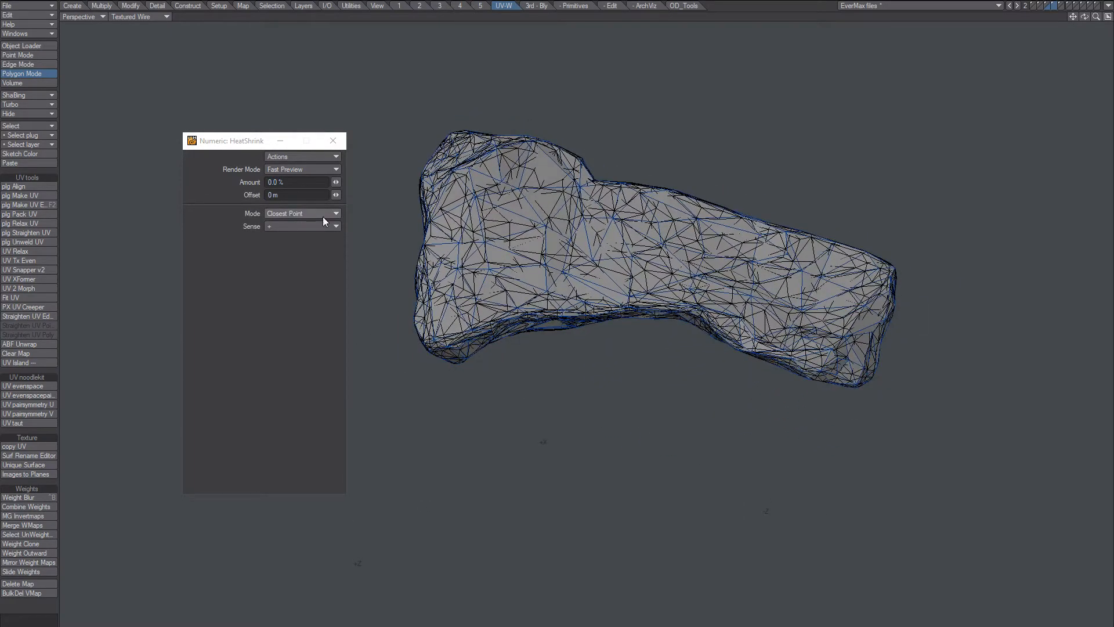
pyautogui.click(283, 214)
pyautogui.keyDown('alt'); pyautogui.moveTo(553, 294); pyautogui.dragTo(554, 304); pyautogui.keyUp('alt')
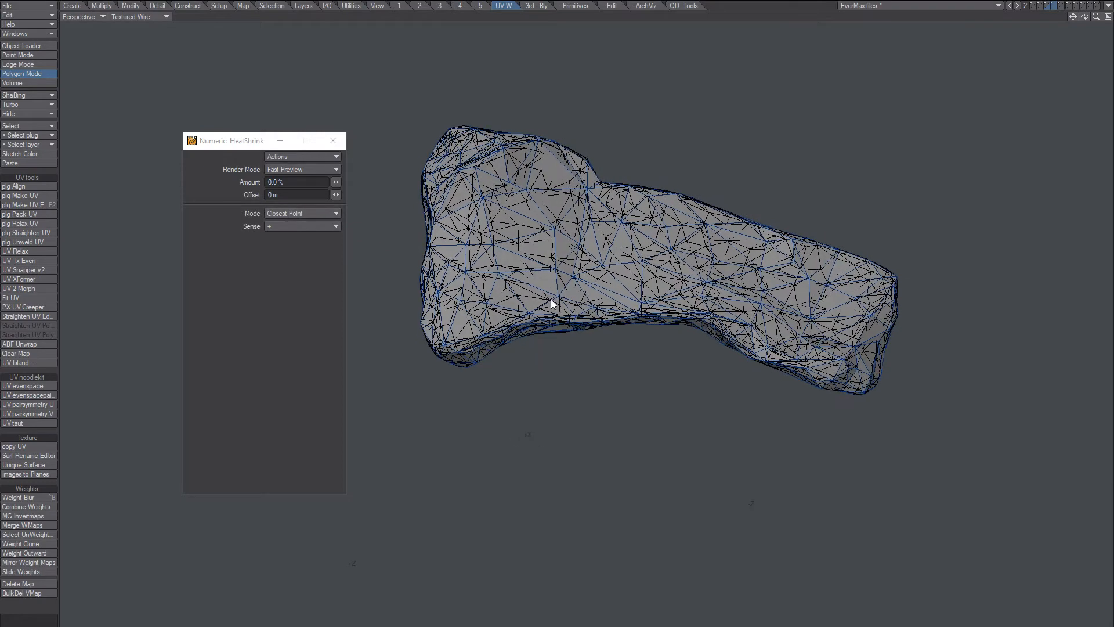
pyautogui.moveTo(336, 182); pyautogui.dragTo(813, 203)
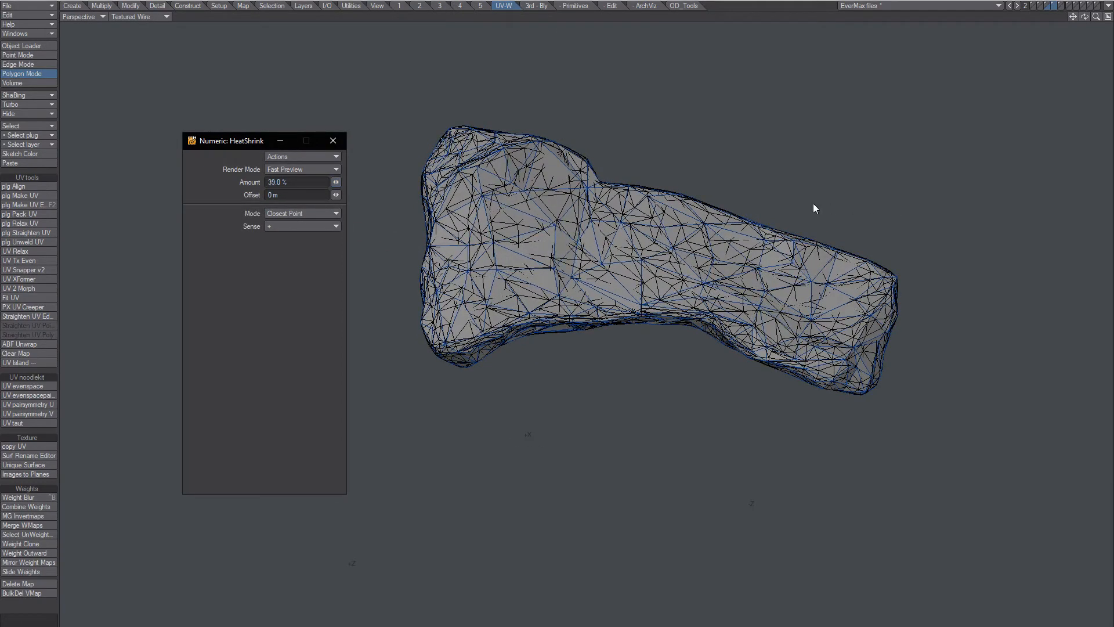
pyautogui.moveTo(296, 183); pyautogui.dragTo(167, 193)
pyautogui.write('99')
pyautogui.press('Tab')
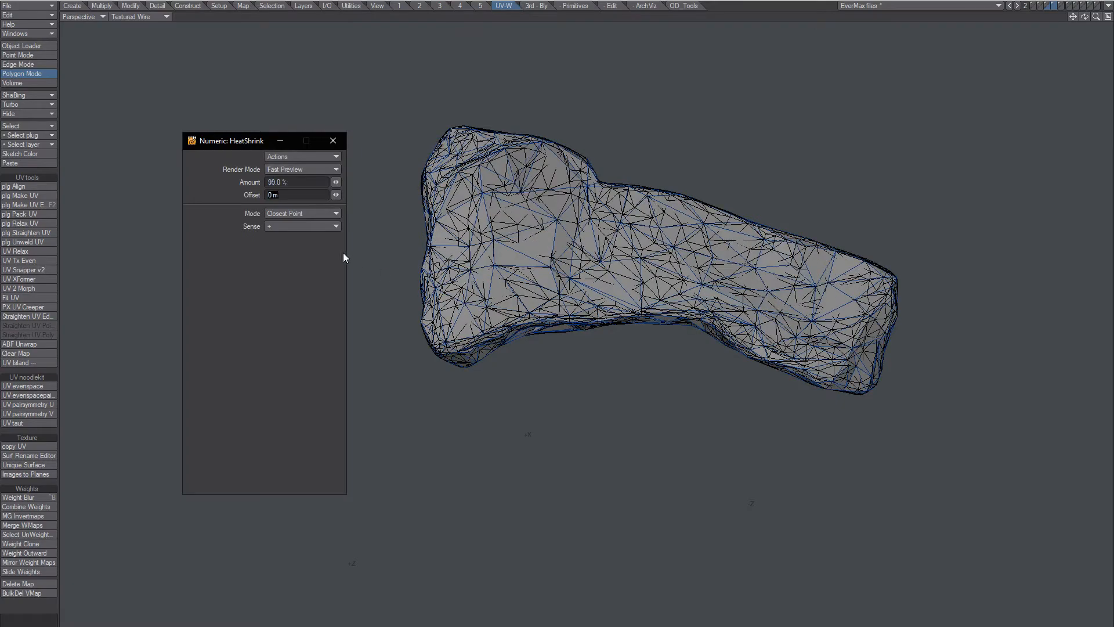
pyautogui.click(332, 140)
# Examine the mesh up close with and without the Closest Point shrink, and undo that shrink.
pyautogui.keyDown('alt'); pyautogui.moveTo(548, 305); pyautogui.dragTo(541, 292); pyautogui.keyUp('alt')
pyautogui.scroll(4, 540, 291)
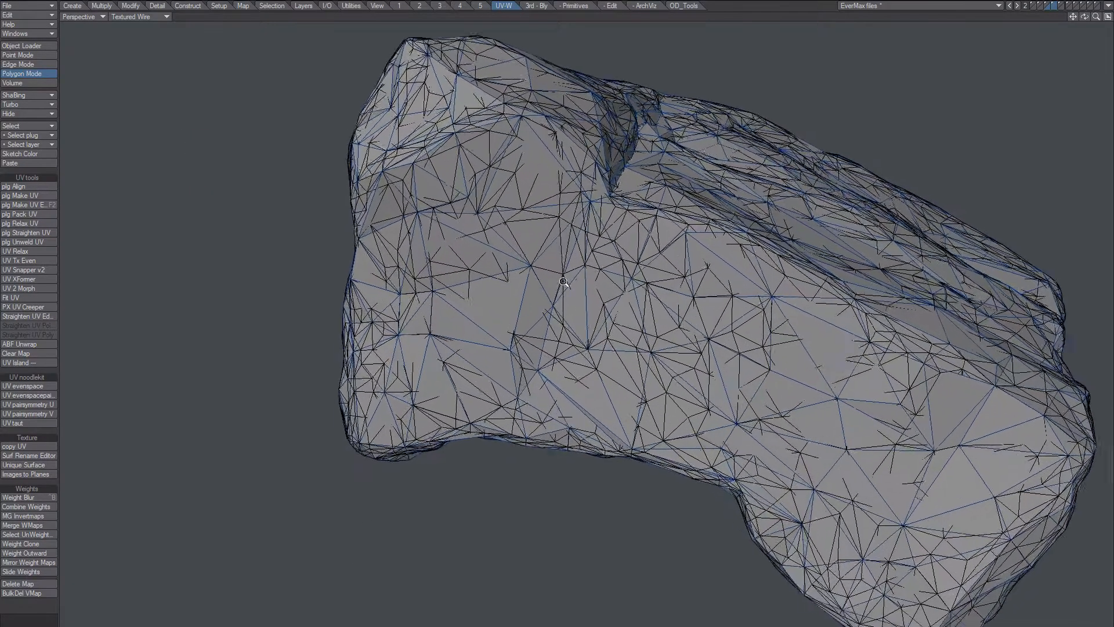
pyautogui.scroll(-3, 669, 281)
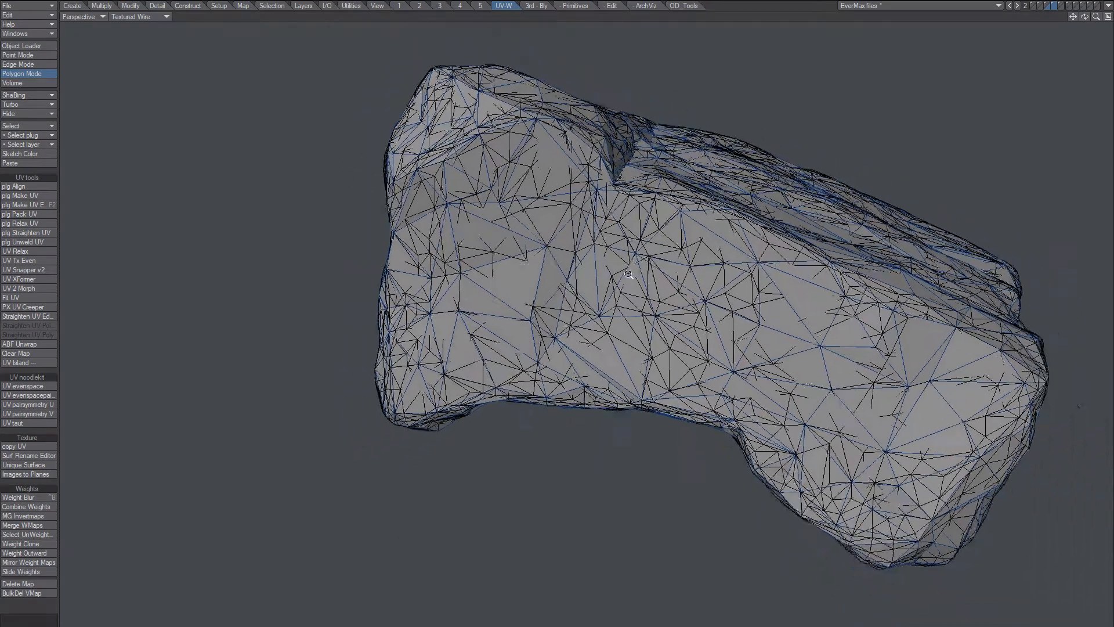
pyautogui.scroll(6, 624, 275)
pyautogui.scroll(-3, 633, 250)
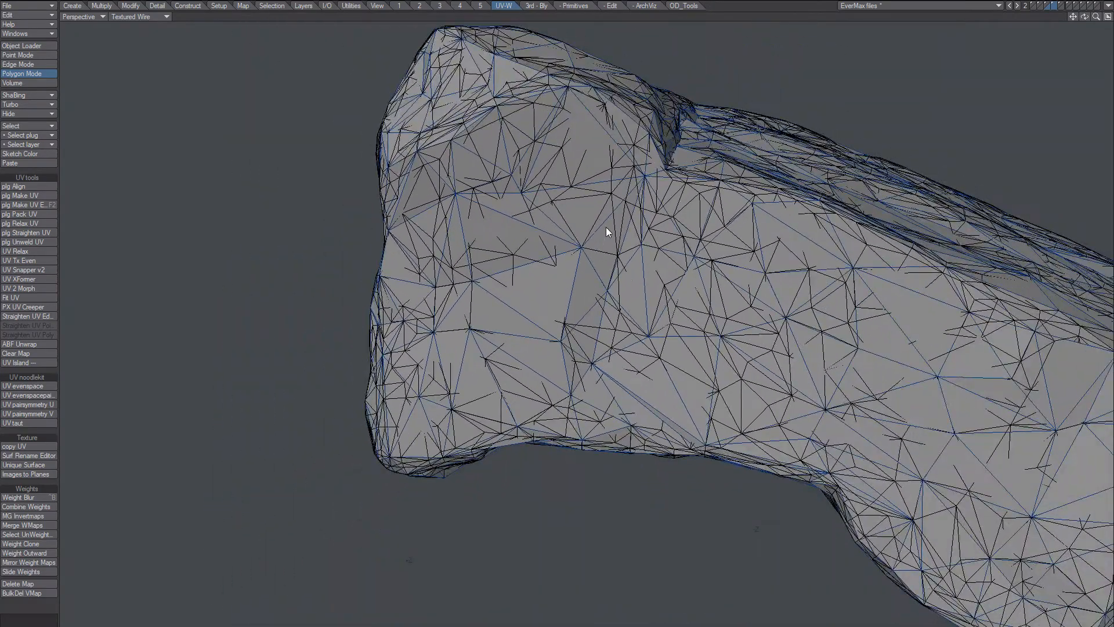
pyautogui.hotkey('ctrl', 'z')
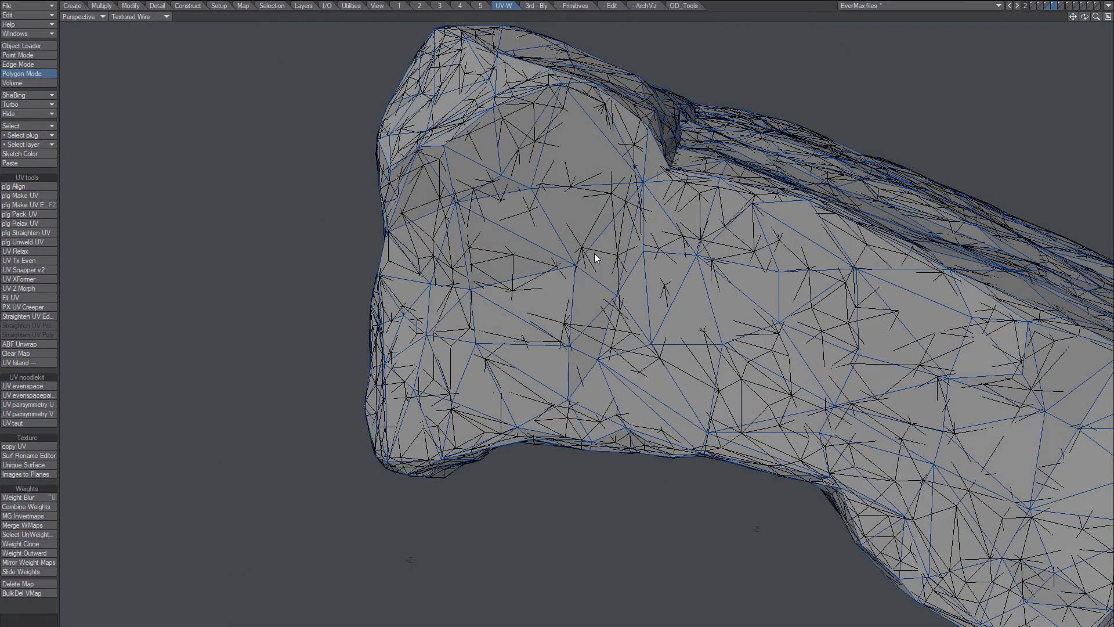
pyautogui.keyDown('alt'); pyautogui.moveTo(652, 260); pyautogui.dragTo(622, 222); pyautogui.keyUp('alt')
pyautogui.hotkey('ctrl', 'z')
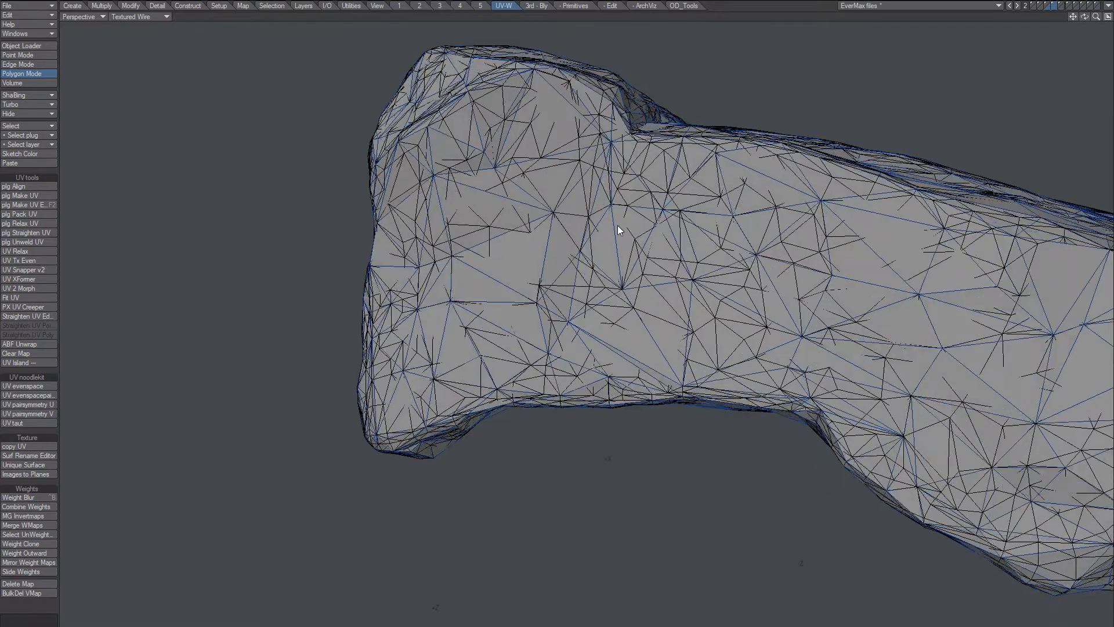
pyautogui.hotkey('ctrl', 'z')
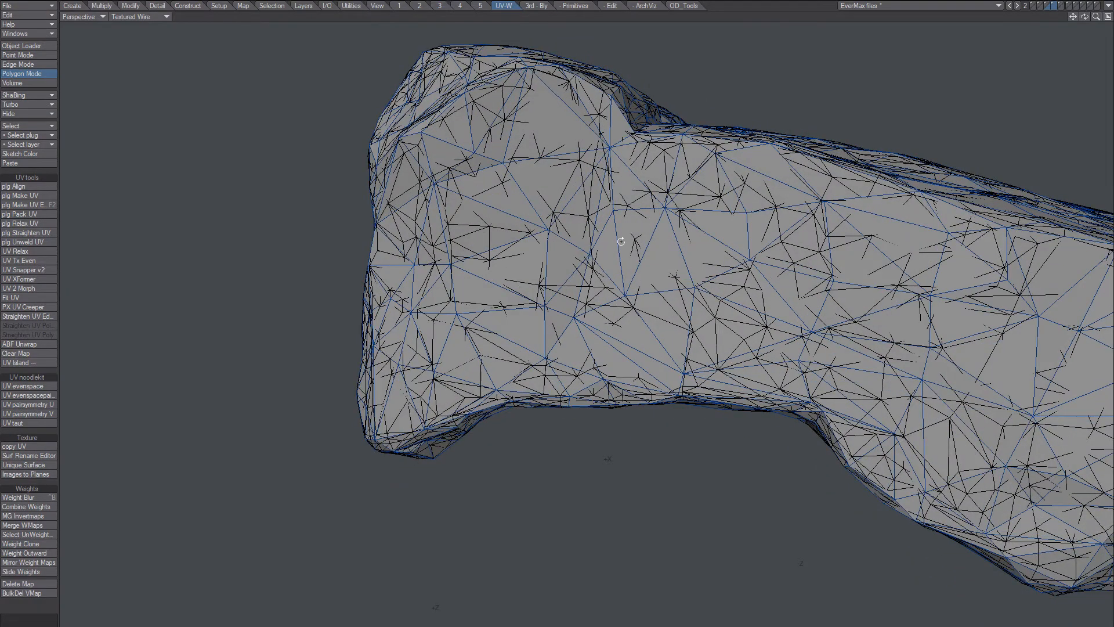
pyautogui.keyDown('alt'); pyautogui.moveTo(621, 241); pyautogui.dragTo(611, 254); pyautogui.keyUp('alt')
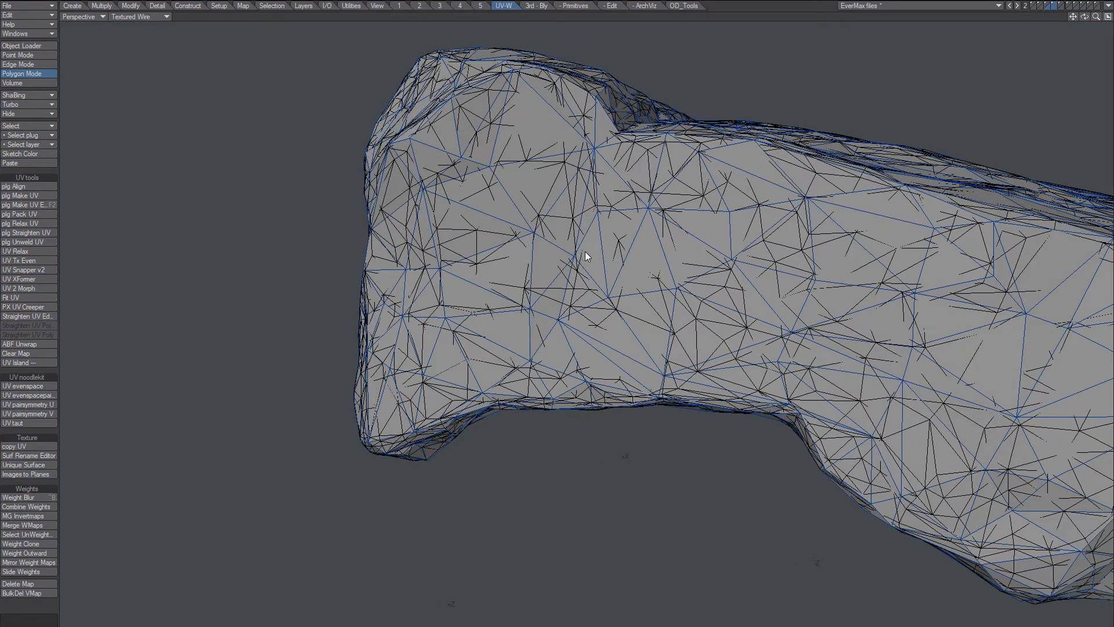
# HeatShrink the low-poly rock onto the background rock in Normals mode with an amount of 99%, comparing the mesh before and after.
pyautogui.press('n')
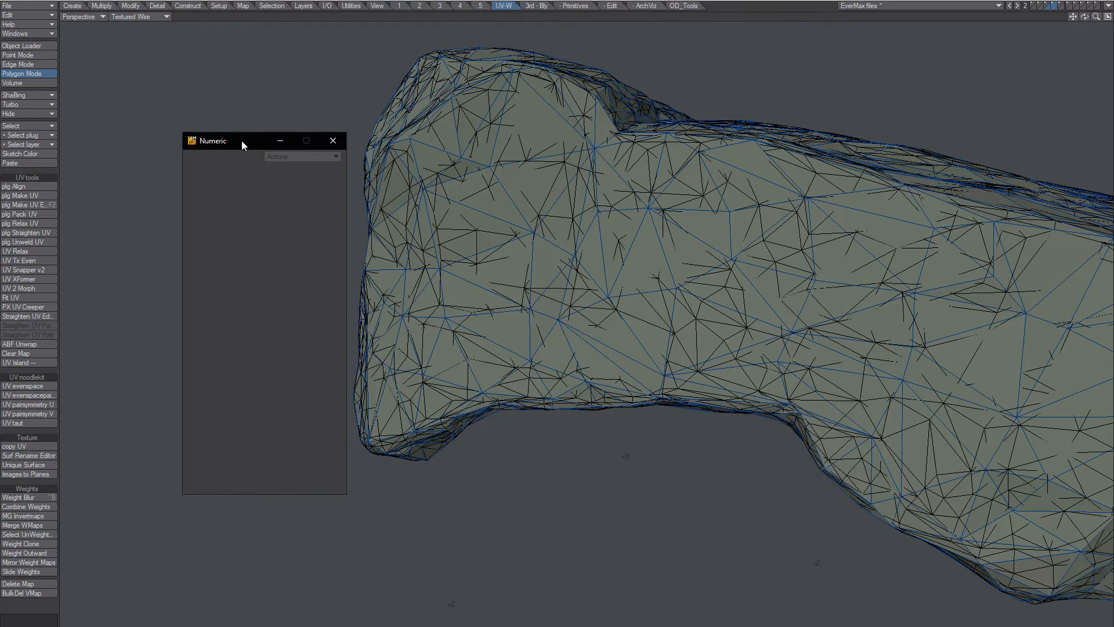
pyautogui.moveTo(242, 141); pyautogui.dragTo(241, 135)
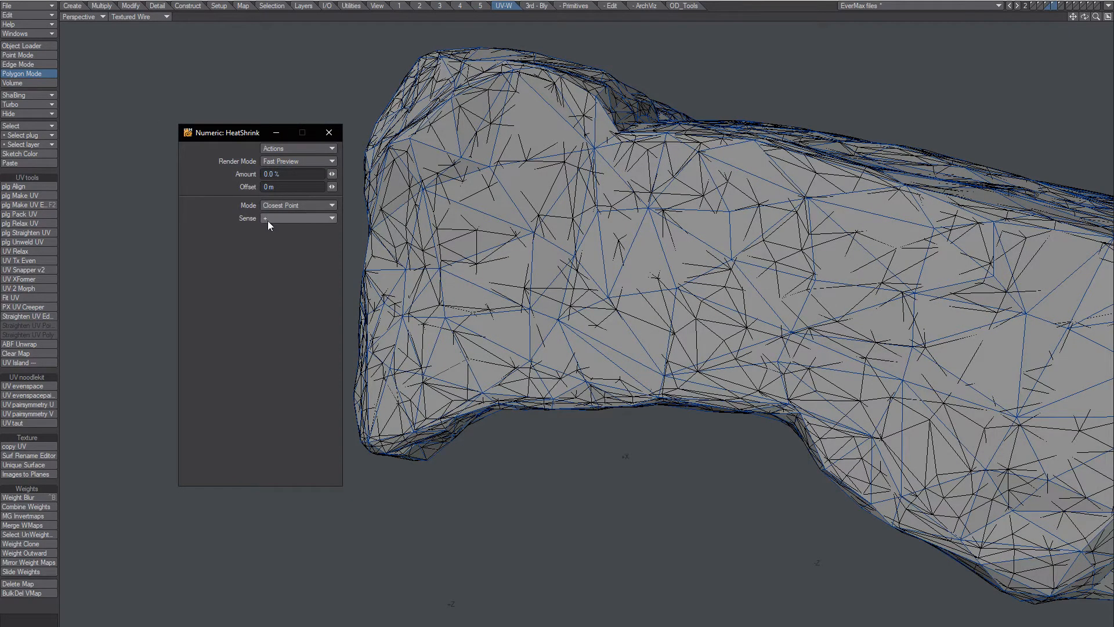
pyautogui.click(288, 206)
pyautogui.click(288, 189)
pyautogui.press('BackSpace')
pyautogui.press('BackSpace')
pyautogui.press('BackSpace')
pyautogui.press('BackSpace')
pyautogui.press('BackSpace')
pyautogui.write('99')
pyautogui.press('Tab')
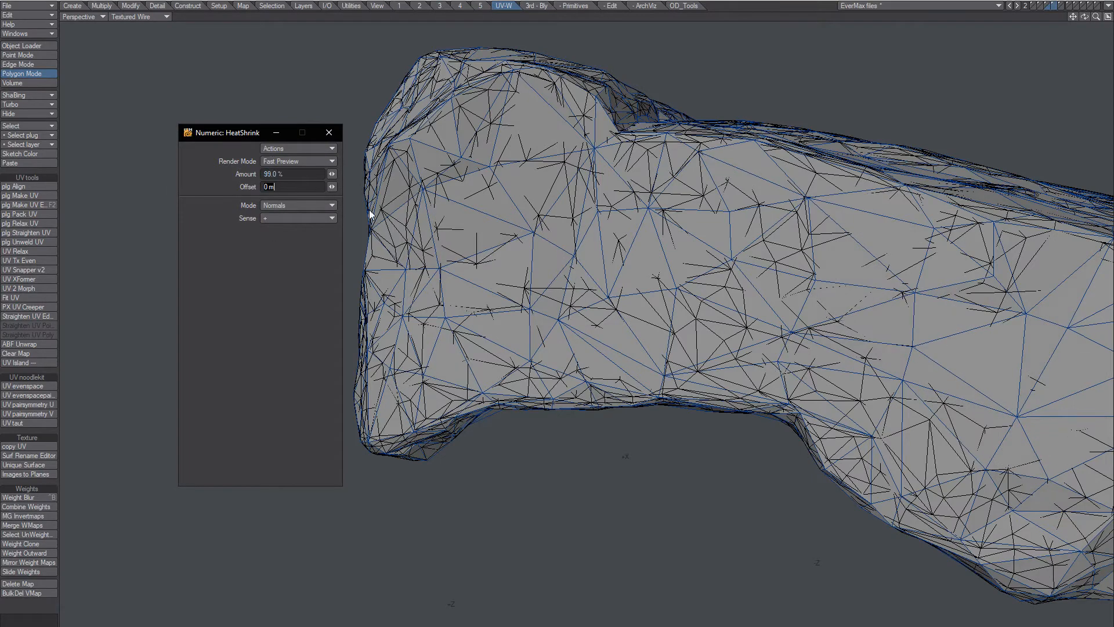
pyautogui.click(329, 132)
pyautogui.press('space')
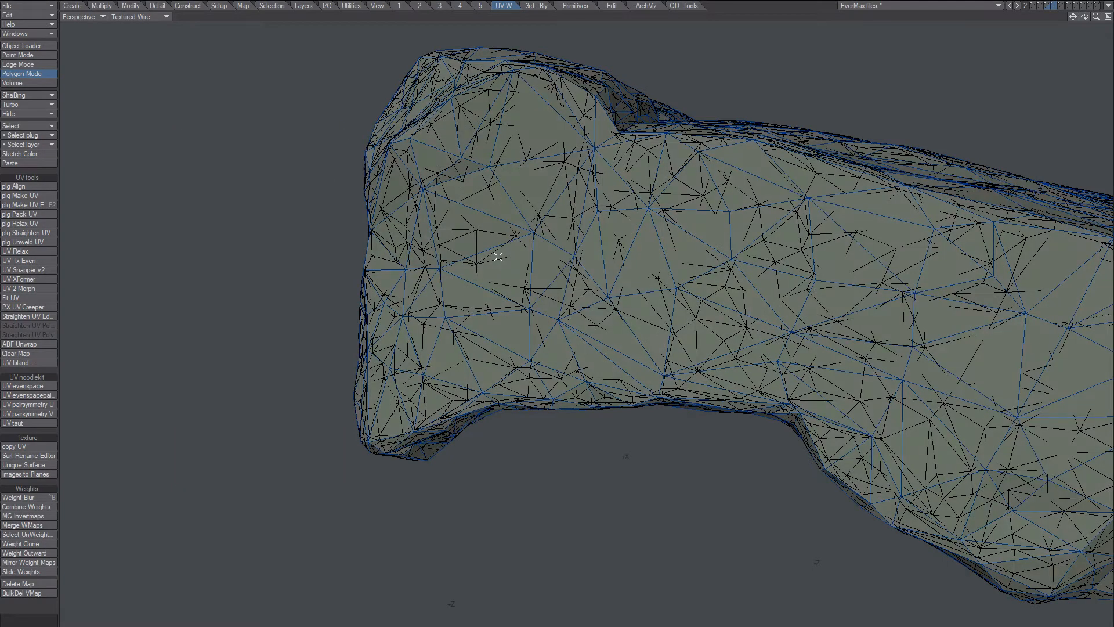
pyautogui.hotkey('ctrl', 'z')
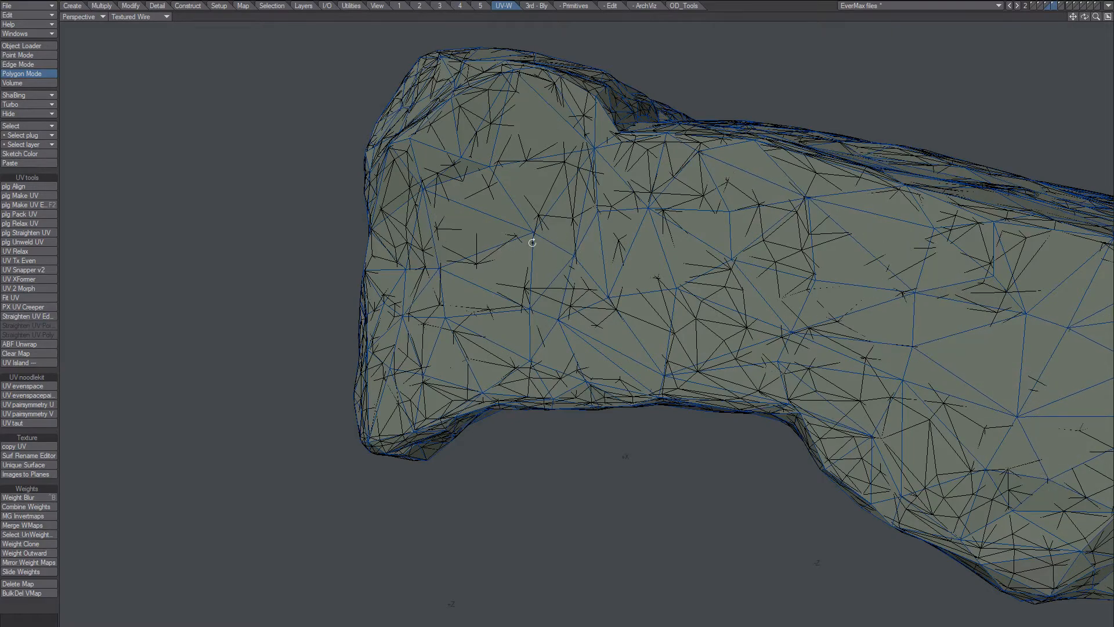
# Show the low-poly rock without the background layer, try smoothing it with strength 2 and 21 iterations, and undo the smoothing.
pyautogui.keyDown('alt'); pyautogui.moveTo(530, 242); pyautogui.dragTo(589, 279); pyautogui.keyUp('alt')
pyautogui.scroll(-3, 595, 287)
pyautogui.scroll(-3, 622, 279)
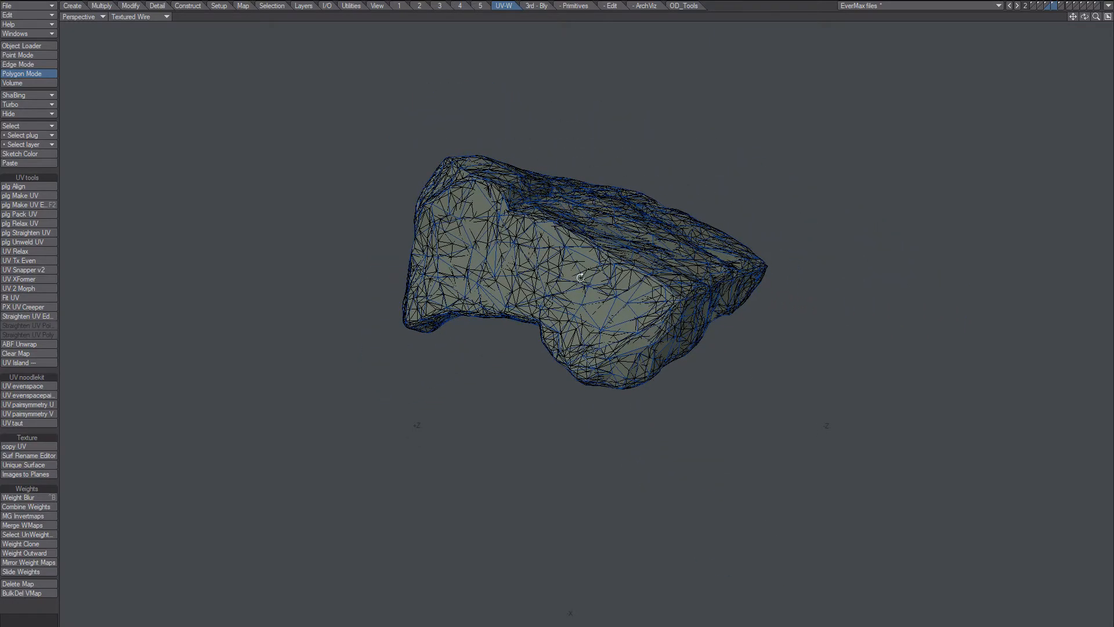
pyautogui.press('4')
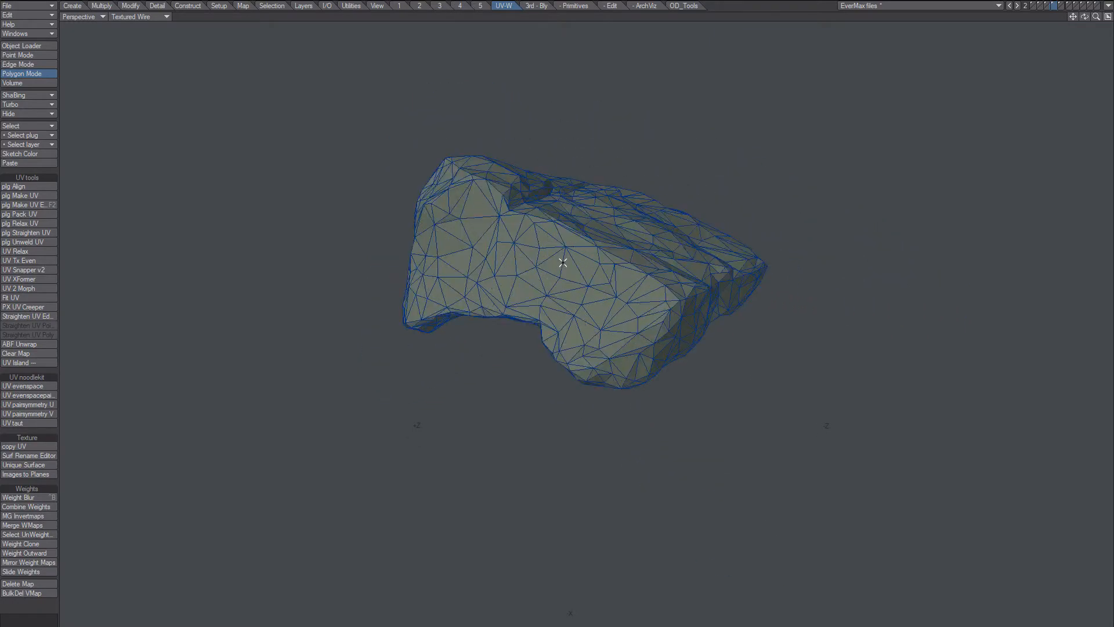
pyautogui.hotkey('shift', 'm')
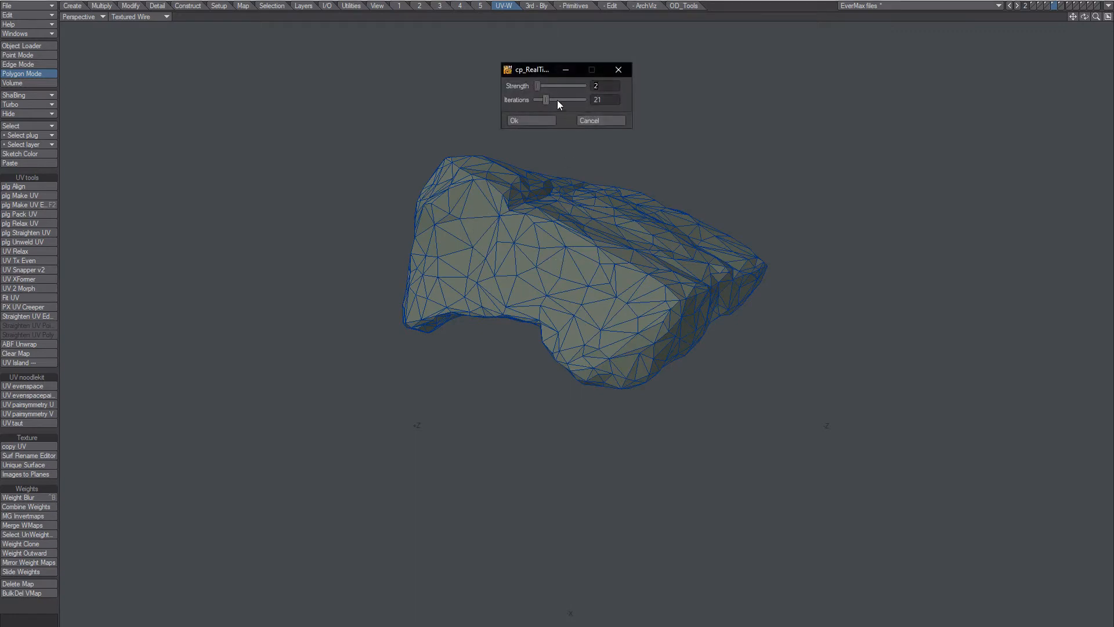
pyautogui.click(530, 120)
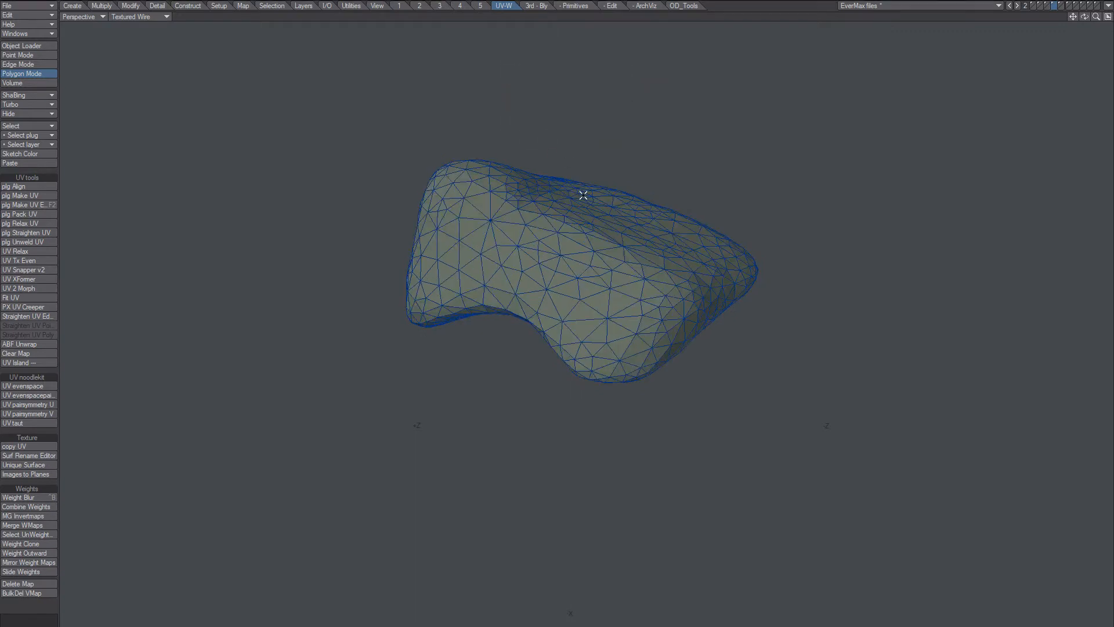
pyautogui.press('u')
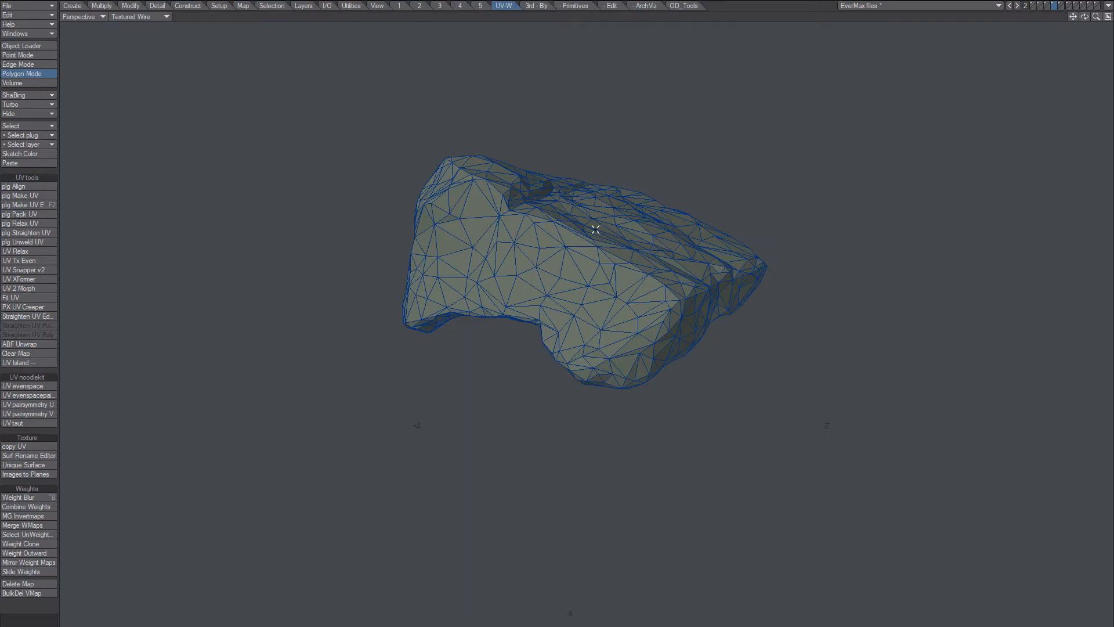
# Put the other rock layer back in the background and return to the four-viewport layout with the rock framed in the perspective view.
pyautogui.click(1049, 9)
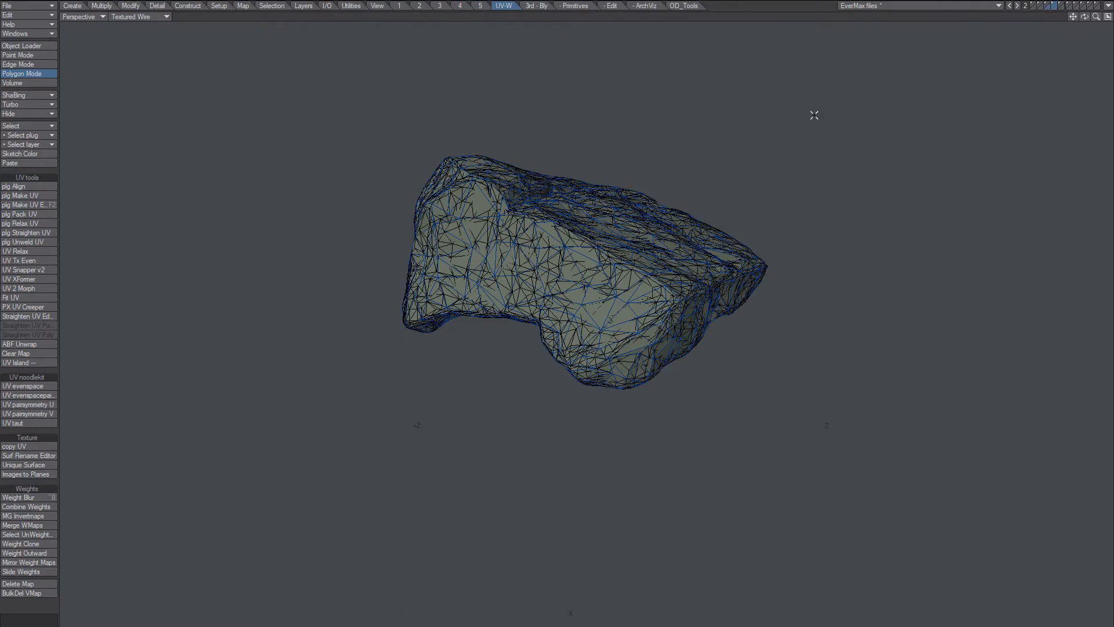
pyautogui.moveTo(627, 296)
pyautogui.keyDown('alt'); pyautogui.mouseDown()
pyautogui.moveTo(616, 284)
pyautogui.moveTo(605, 296)
pyautogui.moveTo(624, 303)
pyautogui.mouseUp(); pyautogui.keyUp('alt')
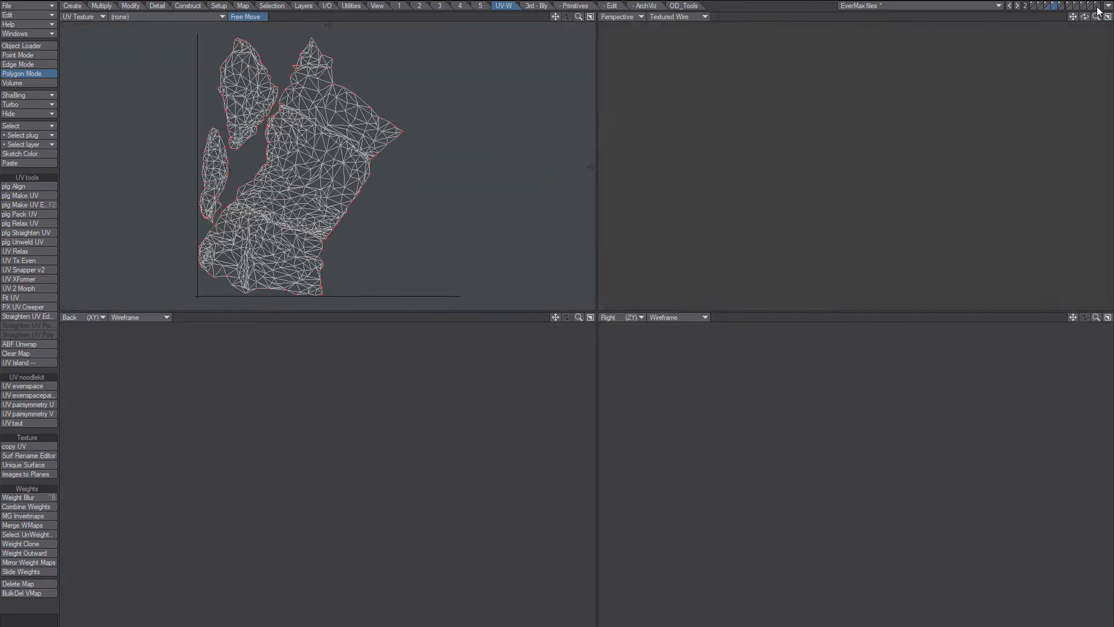
pyautogui.click(1107, 16)
pyautogui.scroll(-3, 810, 158)
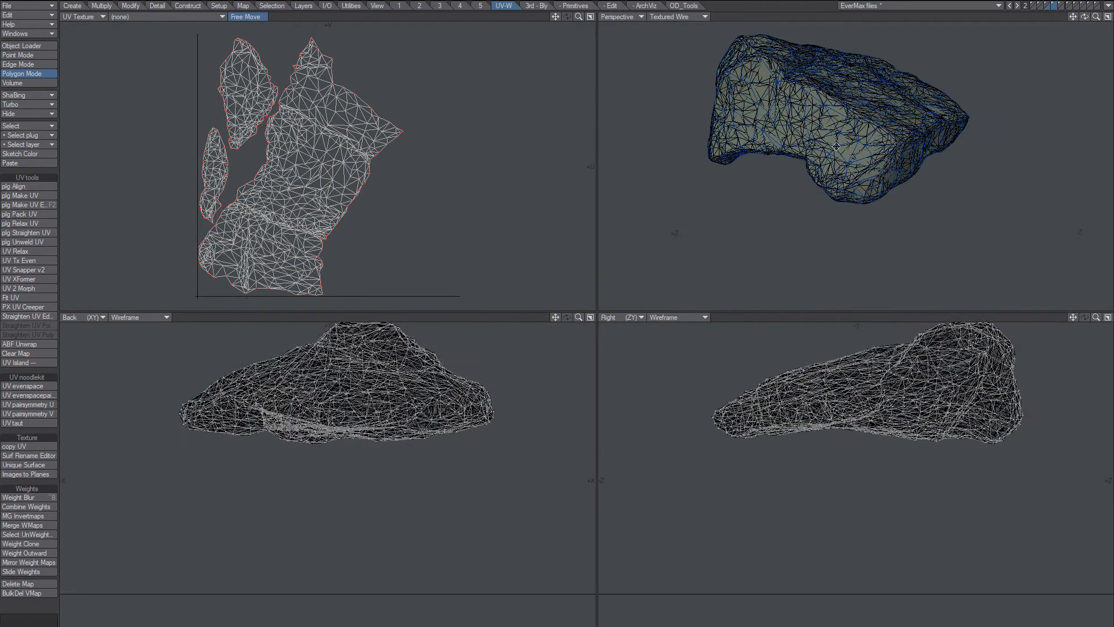
pyautogui.keyDown('alt'); pyautogui.keyDown('shift'); pyautogui.moveTo(850, 151); pyautogui.dragTo(829, 174); pyautogui.keyUp('shift'); pyautogui.keyUp('alt')
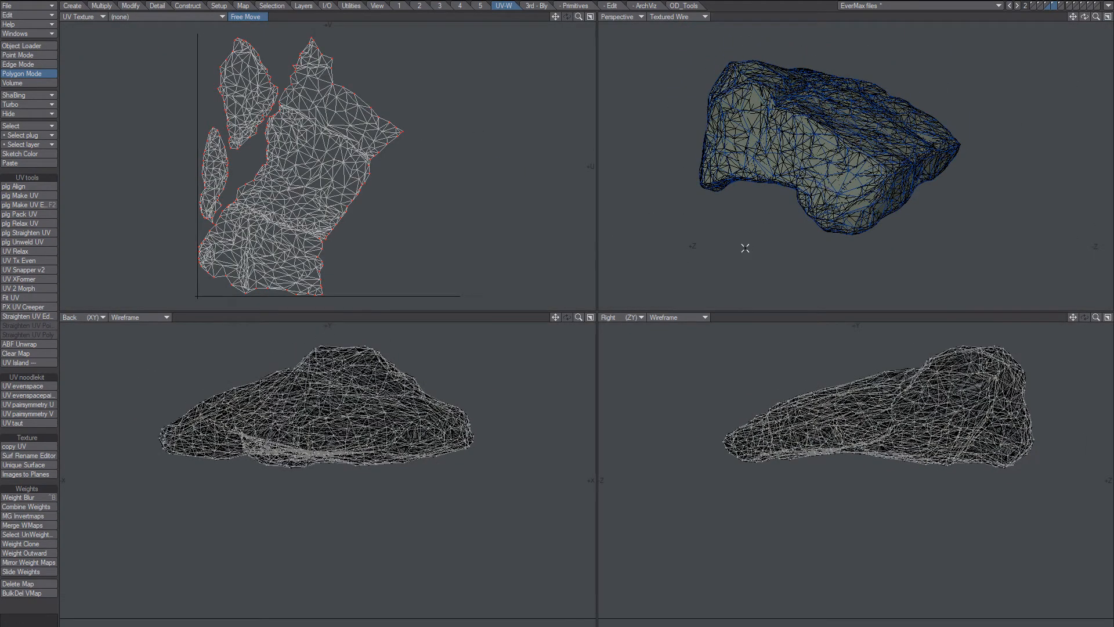
# Frame the rock in the viewports and open PB Texture Baker, reviewing its settings for the Unwrap UV map.
pyautogui.keyDown('alt'); pyautogui.keyDown('shift'); pyautogui.moveTo(332, 200); pyautogui.dragTo(342, 198); pyautogui.keyUp('shift'); pyautogui.keyUp('alt')
pyautogui.keyDown('alt'); pyautogui.moveTo(796, 174); pyautogui.dragTo(820, 128); pyautogui.keyUp('alt')
pyautogui.keyDown('alt'); pyautogui.keyDown('shift'); pyautogui.moveTo(819, 129); pyautogui.dragTo(811, 140); pyautogui.keyUp('shift'); pyautogui.keyUp('alt')
pyautogui.keyDown('alt'); pyautogui.moveTo(812, 140); pyautogui.dragTo(834, 178); pyautogui.keyUp('alt')
pyautogui.click(538, 7)
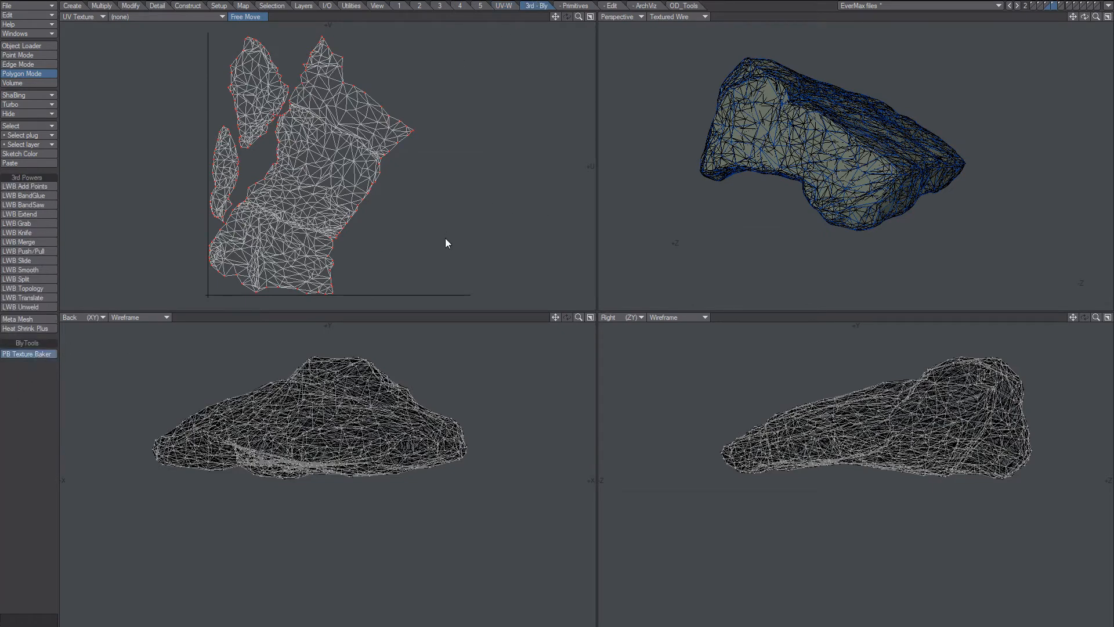
pyautogui.moveTo(395, 65); pyautogui.dragTo(418, 48)
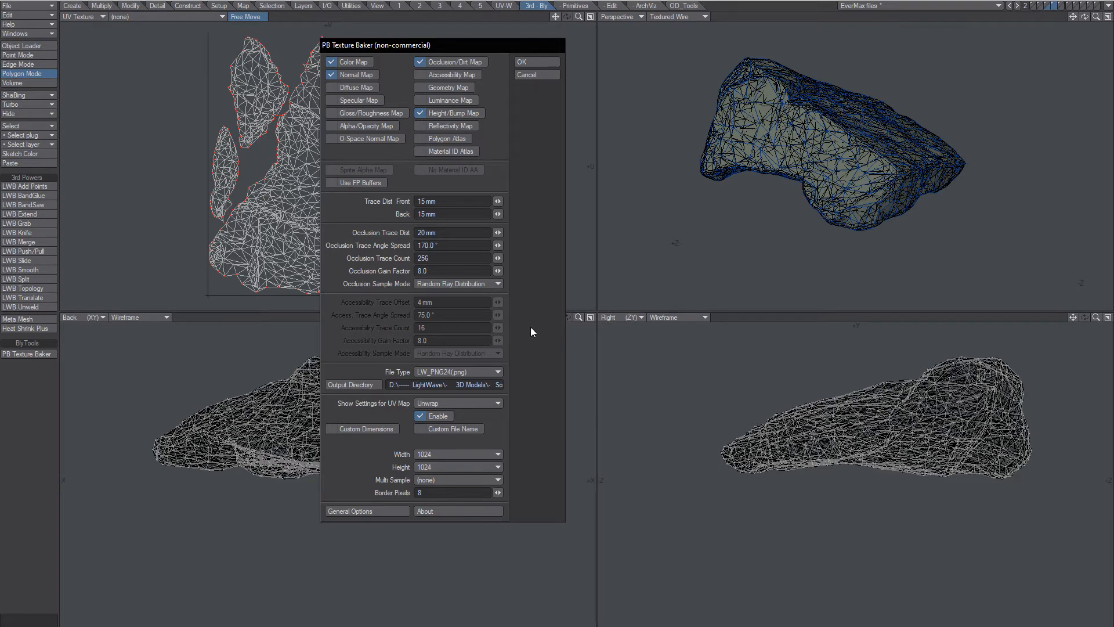
pyautogui.click(445, 405)
pyautogui.click(526, 370)
# Check the Nat - Evermotion output folder and bake the color, normal, occlusion and height maps as 1024 x 1024 PNG24 files.
pyautogui.click(423, 624)
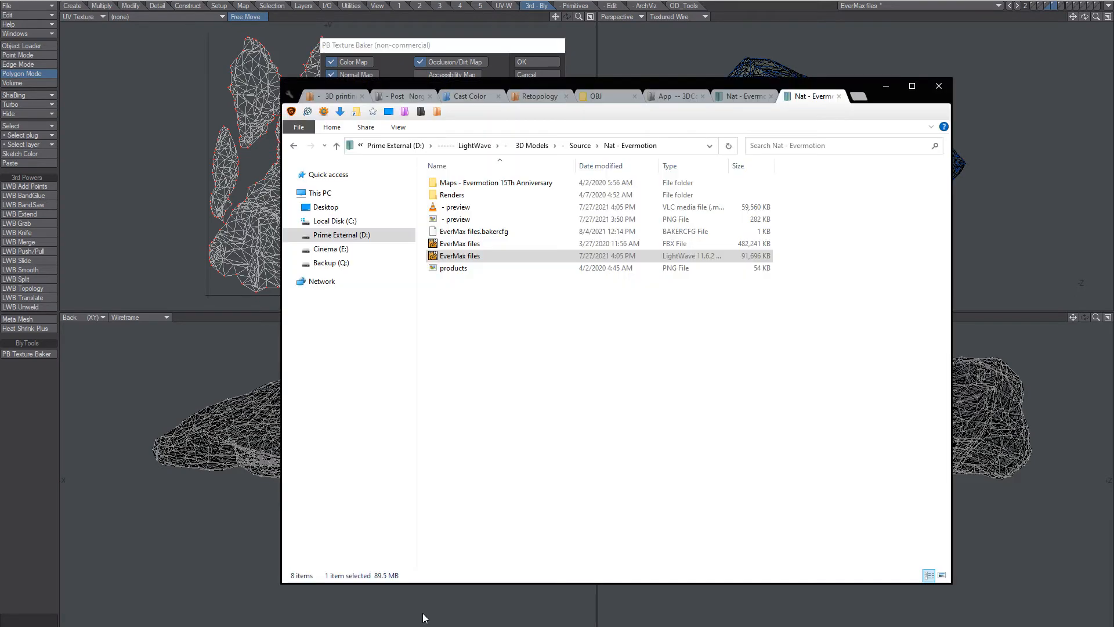
pyautogui.click(505, 46)
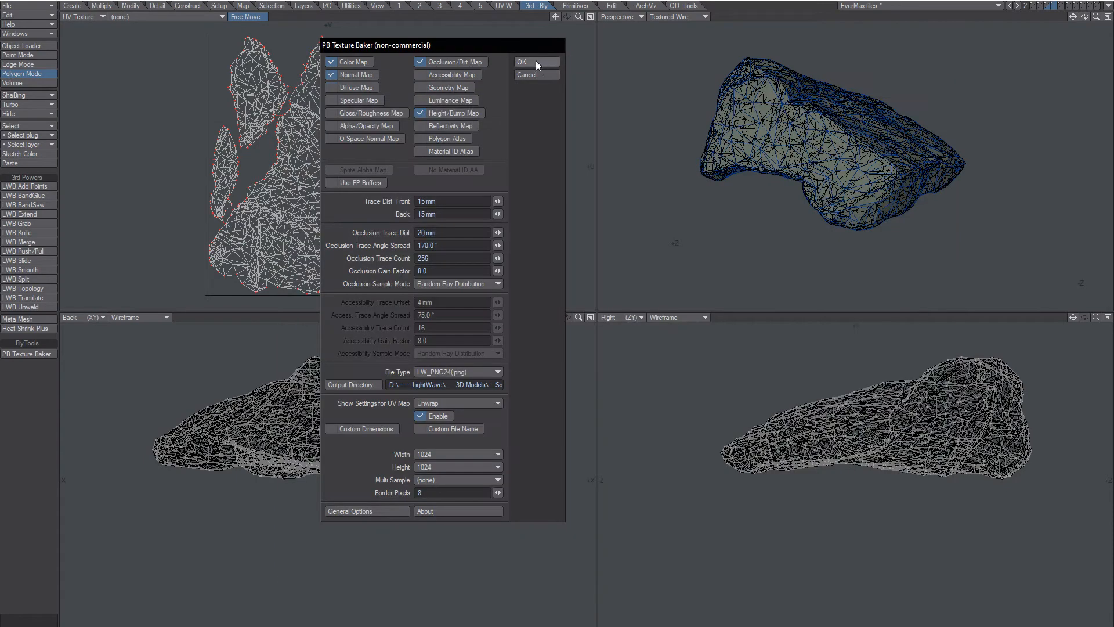
pyautogui.click(535, 61)
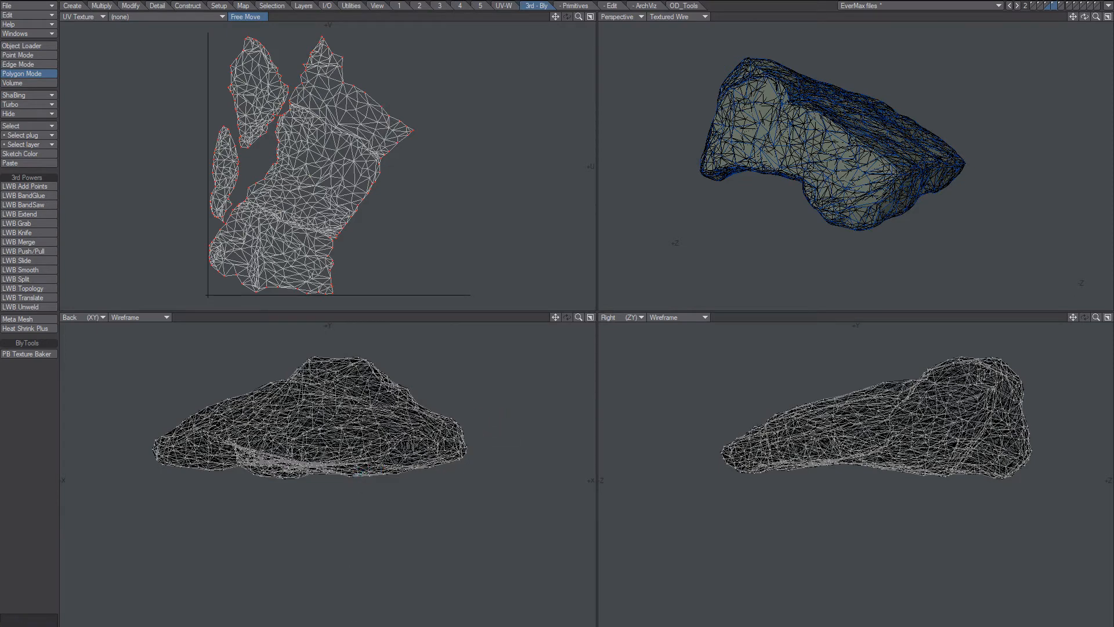
# Switch to the file explorer and open the baked Unwrap color map from the Nat - Evermotion folder in the image viewer.
pyautogui.hotkey('alt', 'Tab')
pyautogui.click(599, 401)
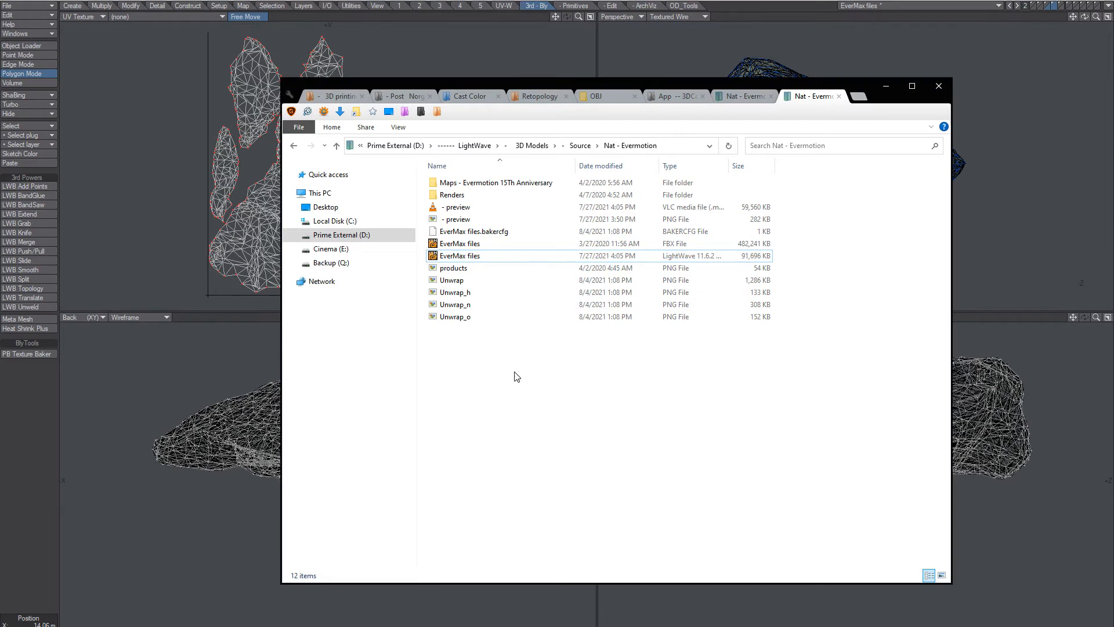
pyautogui.click(455, 283)
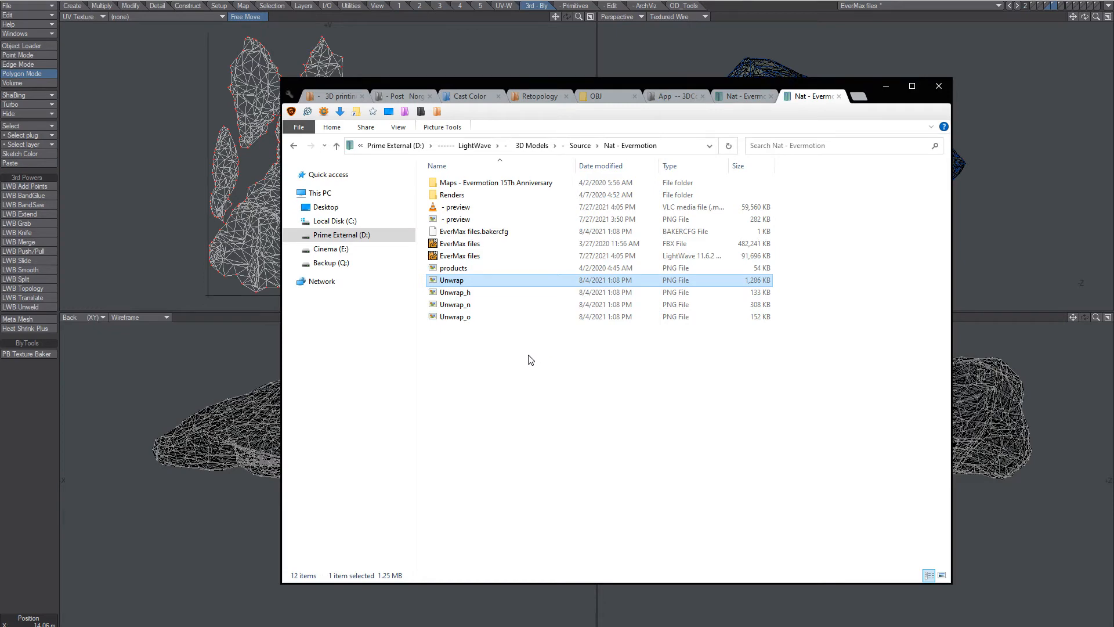
pyautogui.press('Return')
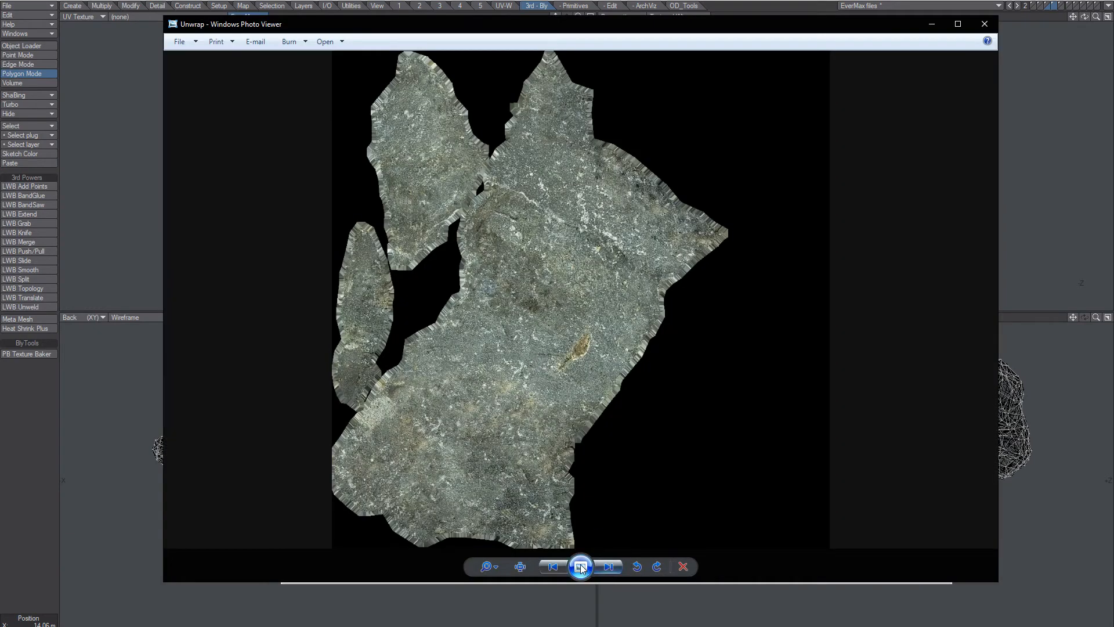
# Examine the baked height, normal and occlusion maps one after another, and close the image viewer.
pyautogui.click(609, 566)
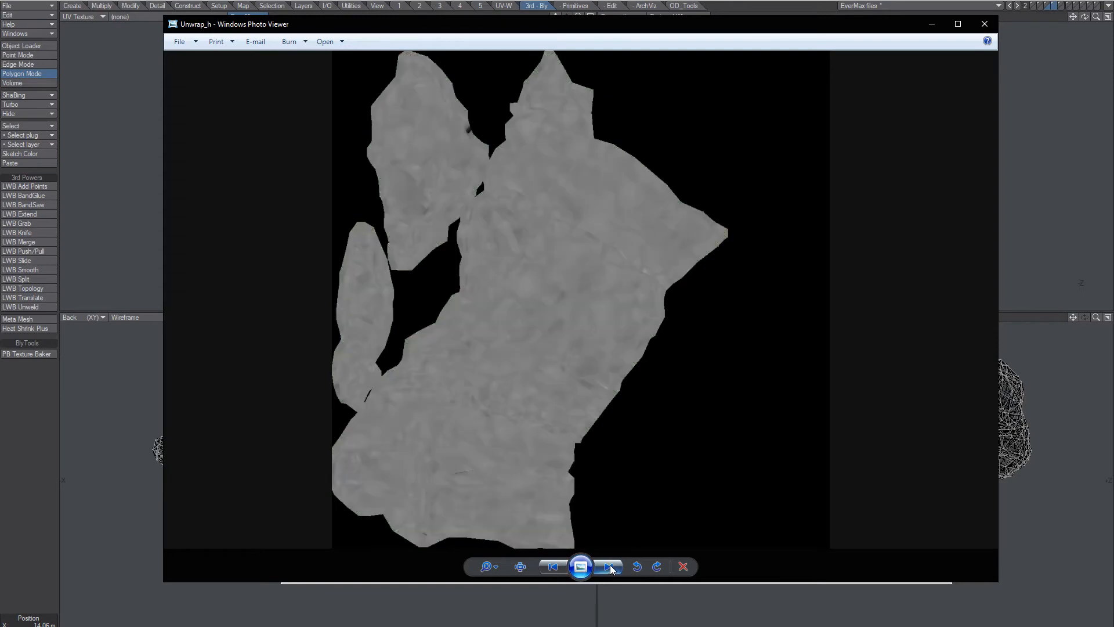
pyautogui.click(611, 566)
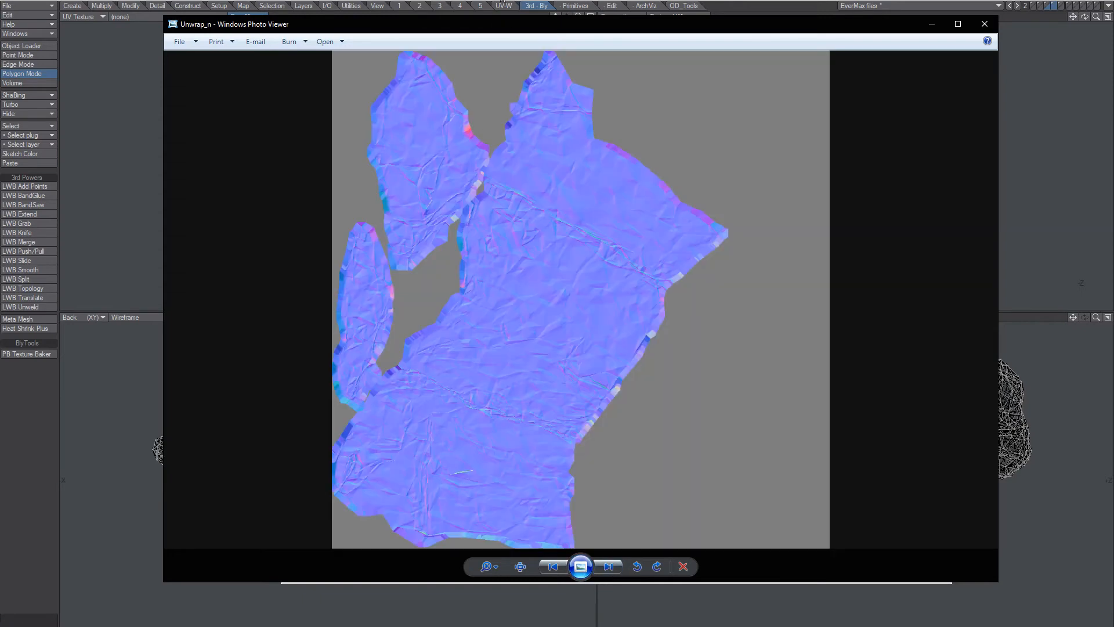
pyautogui.click(493, 1)
pyautogui.hotkey('alt', 'Tab')
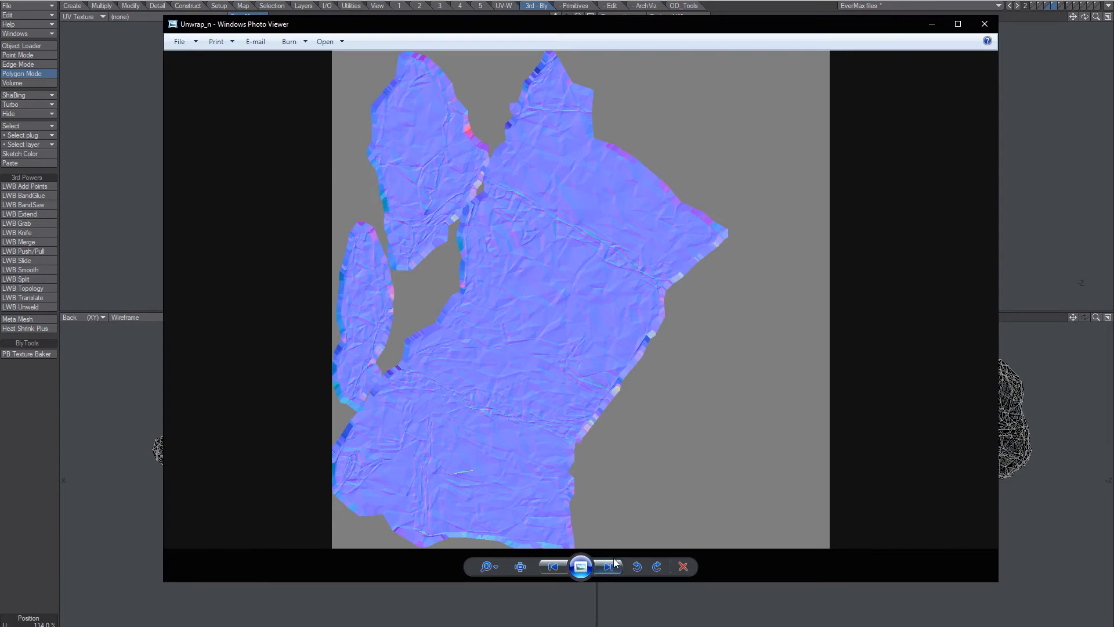
pyautogui.click(613, 566)
pyautogui.click(610, 569)
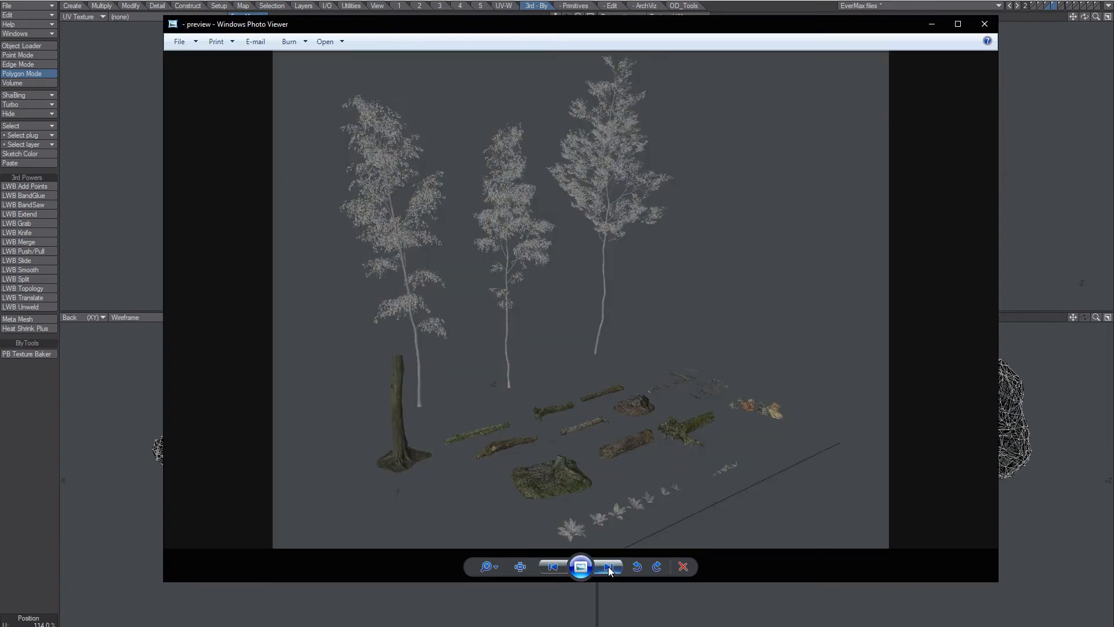
pyautogui.click(552, 568)
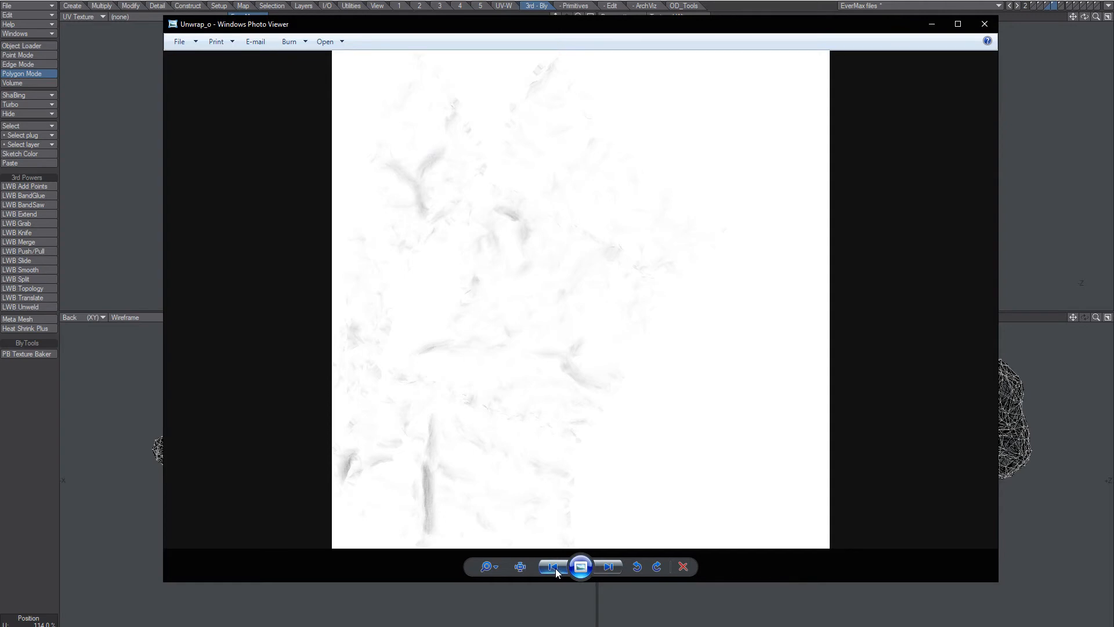
pyautogui.click(555, 567)
pyautogui.click(555, 567)
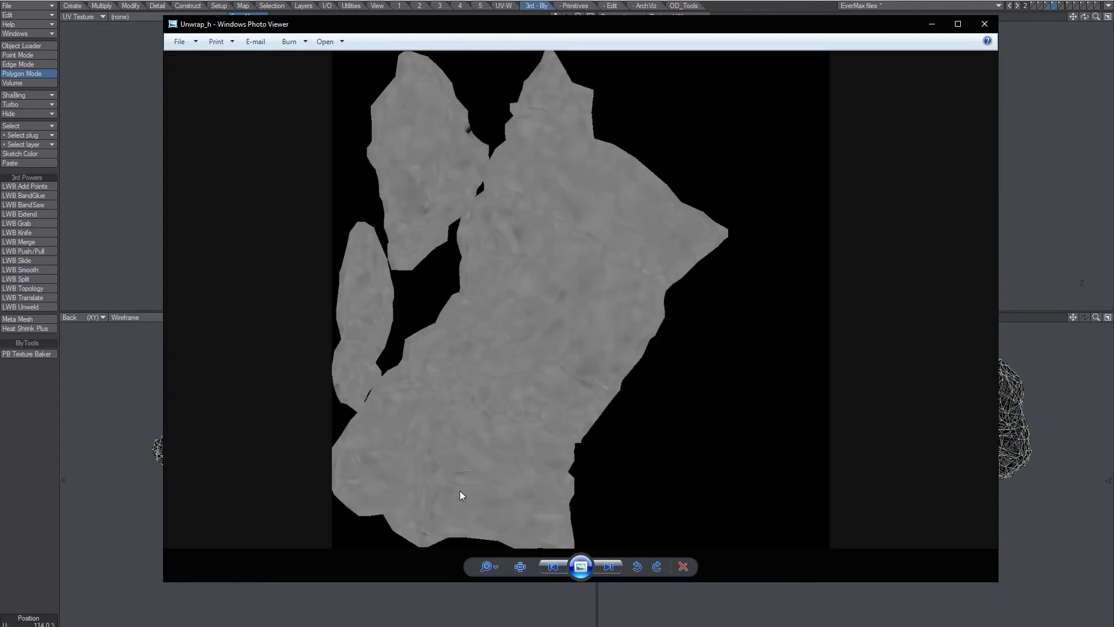
pyautogui.click(984, 24)
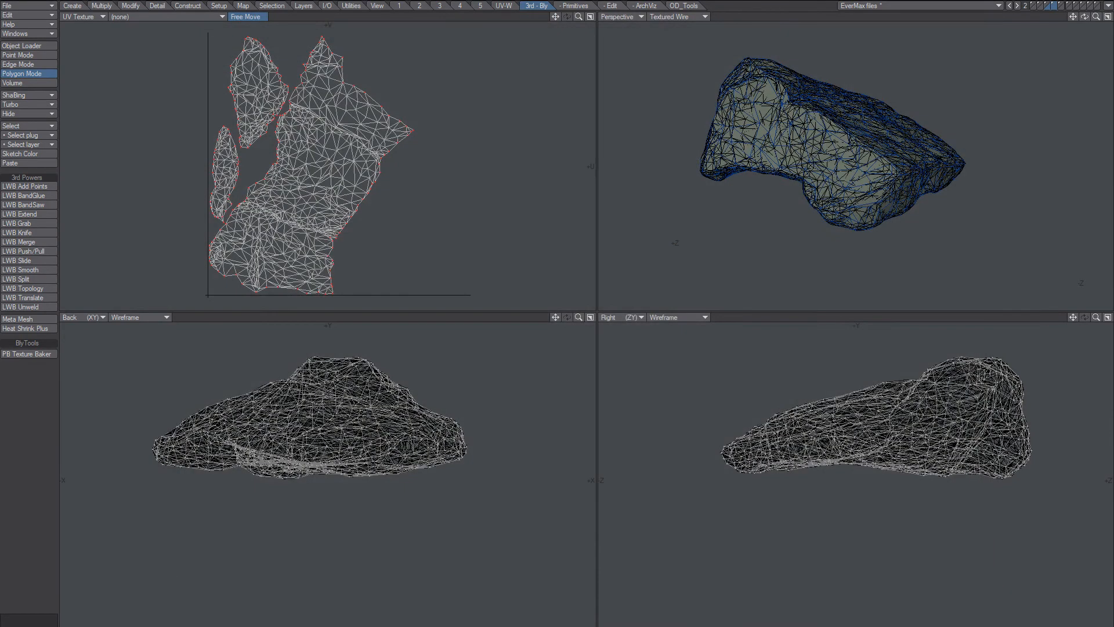